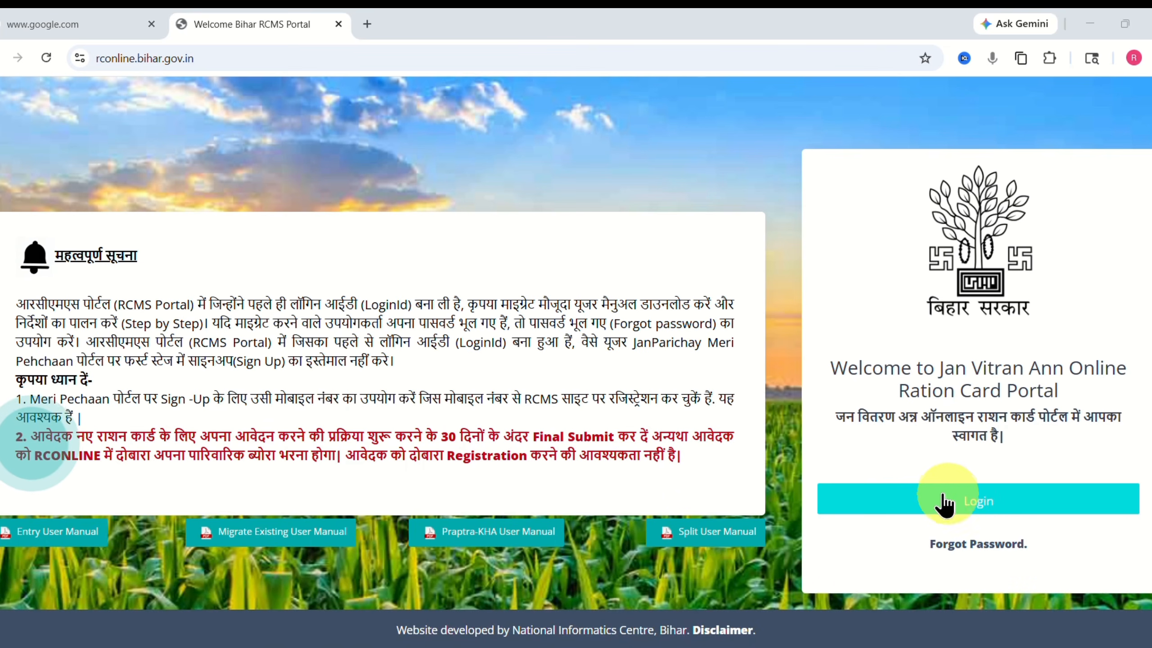
Try to log in from the Jan Vitran Ann portal welcome page at rconline.bihar.gov.in.
click(928, 485)
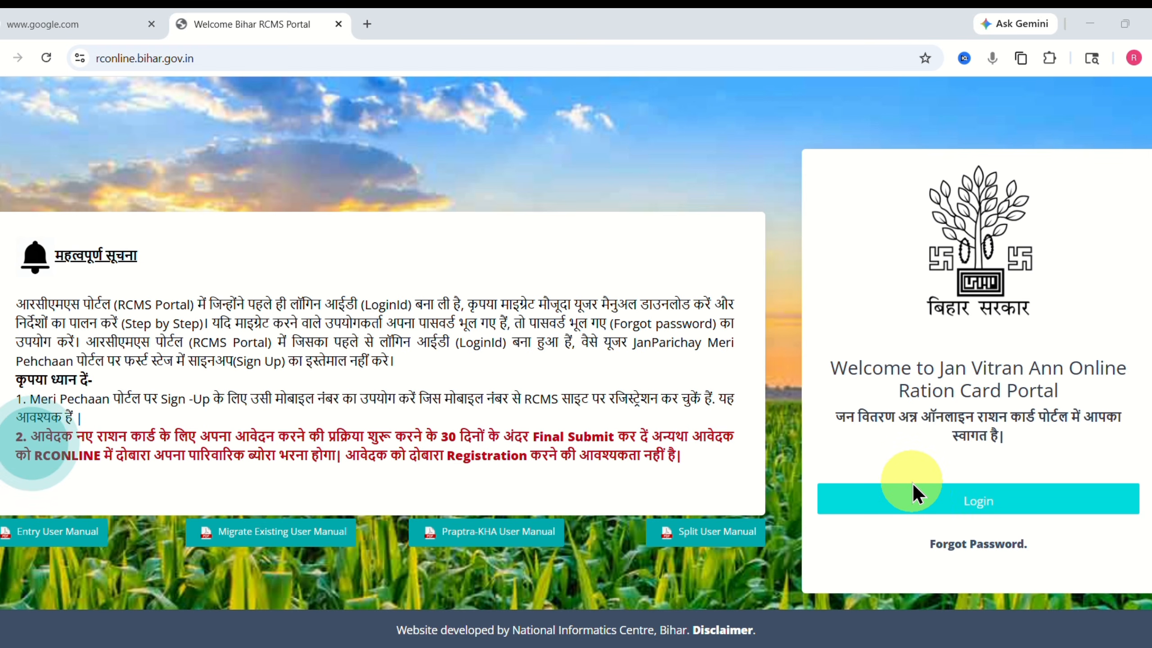
click(911, 485)
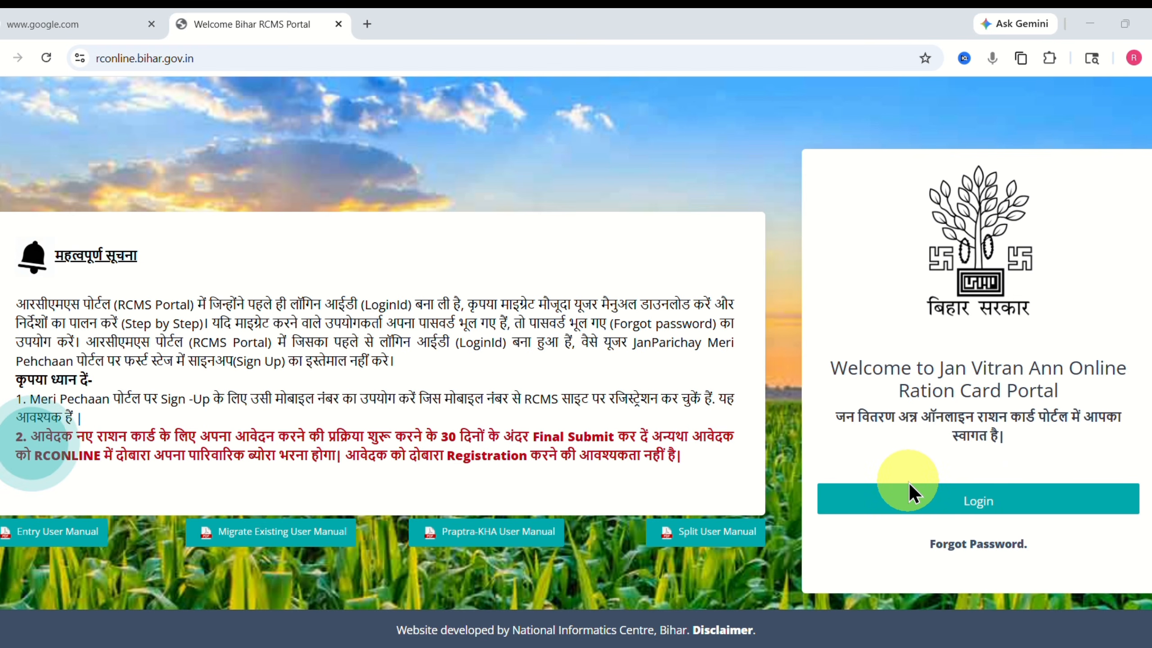
Back on the Google tab, run a search for rajhelps.in.
click(58, 24)
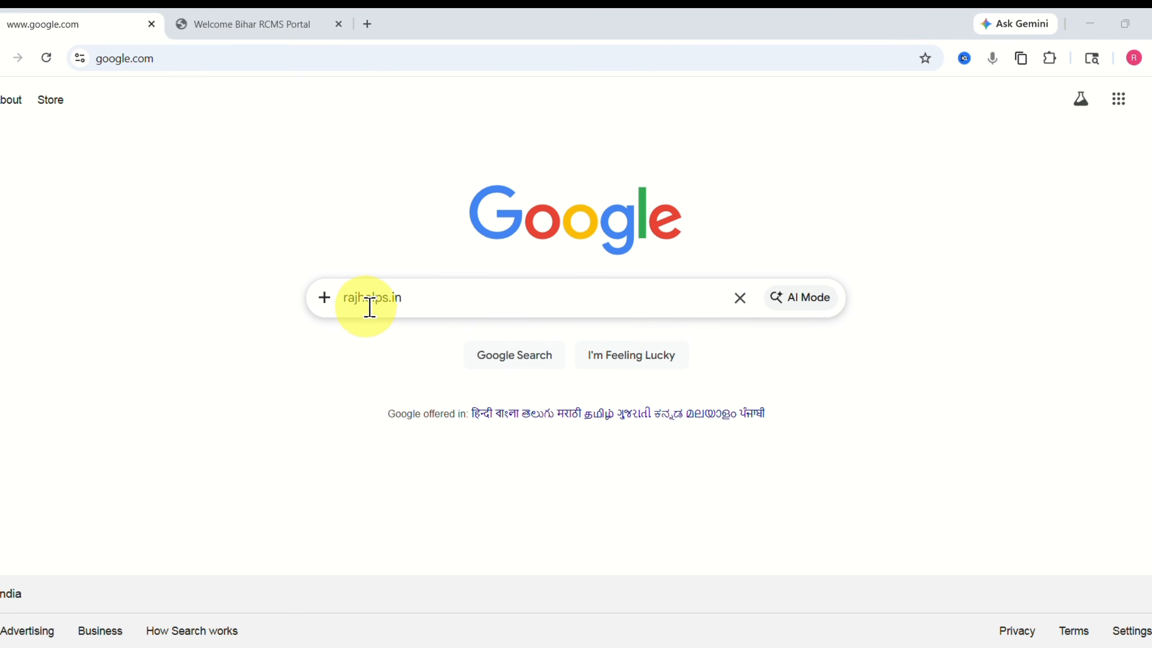
click(426, 298)
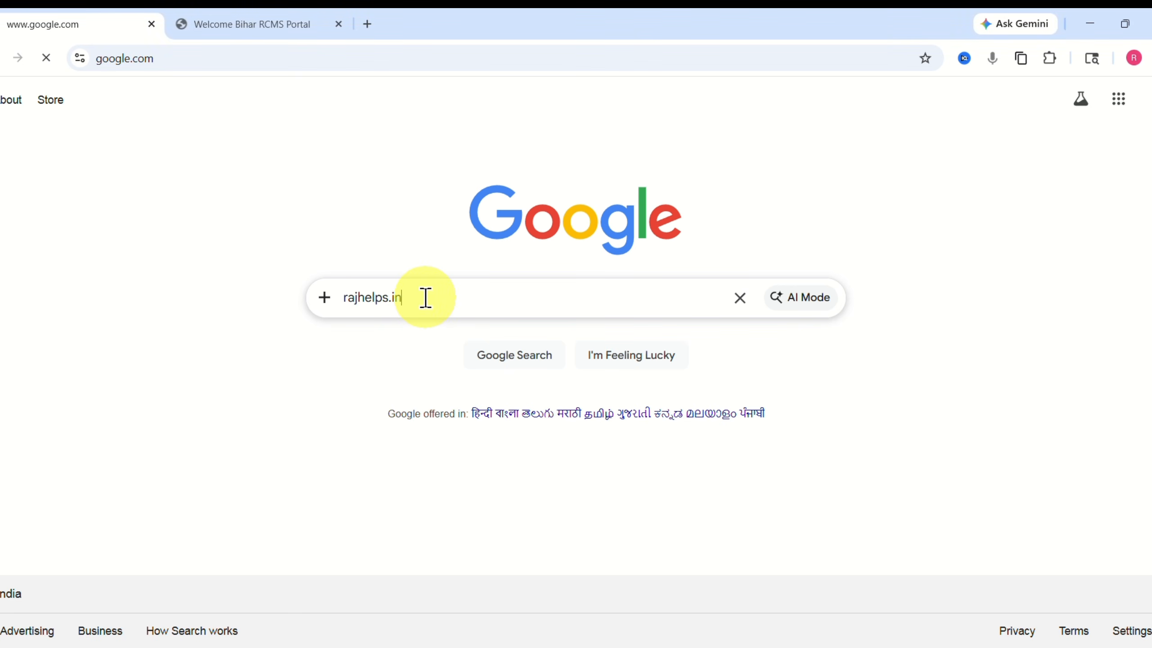
key(Return)
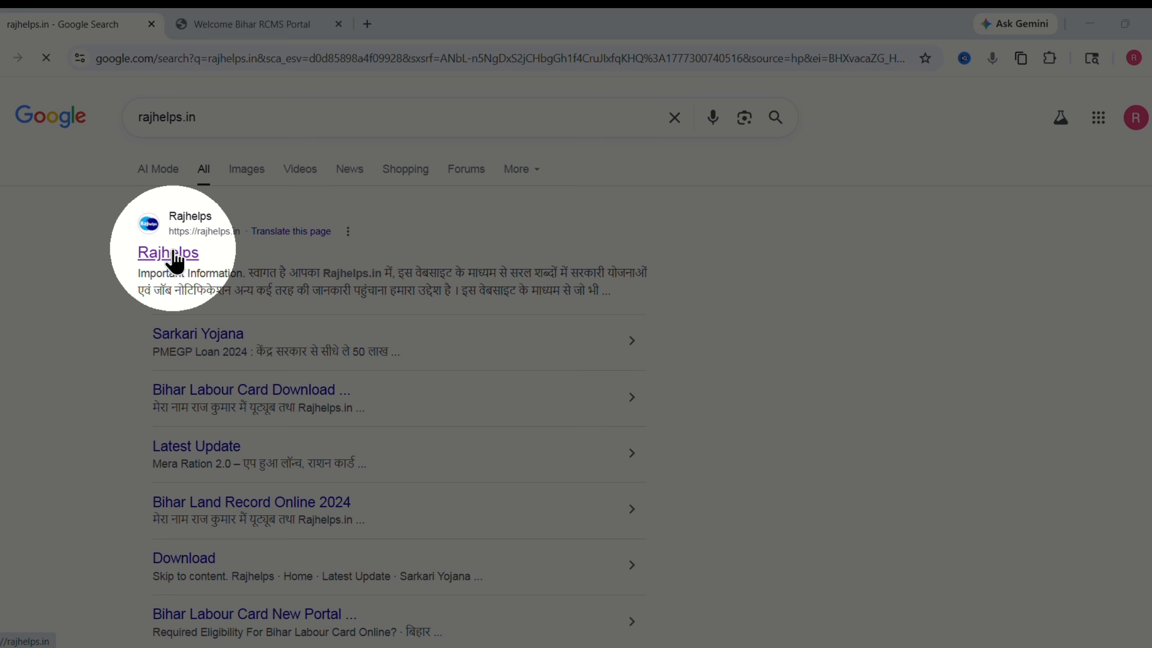
Open the Rajhelps website from the results and select the text in its search box.
click(169, 256)
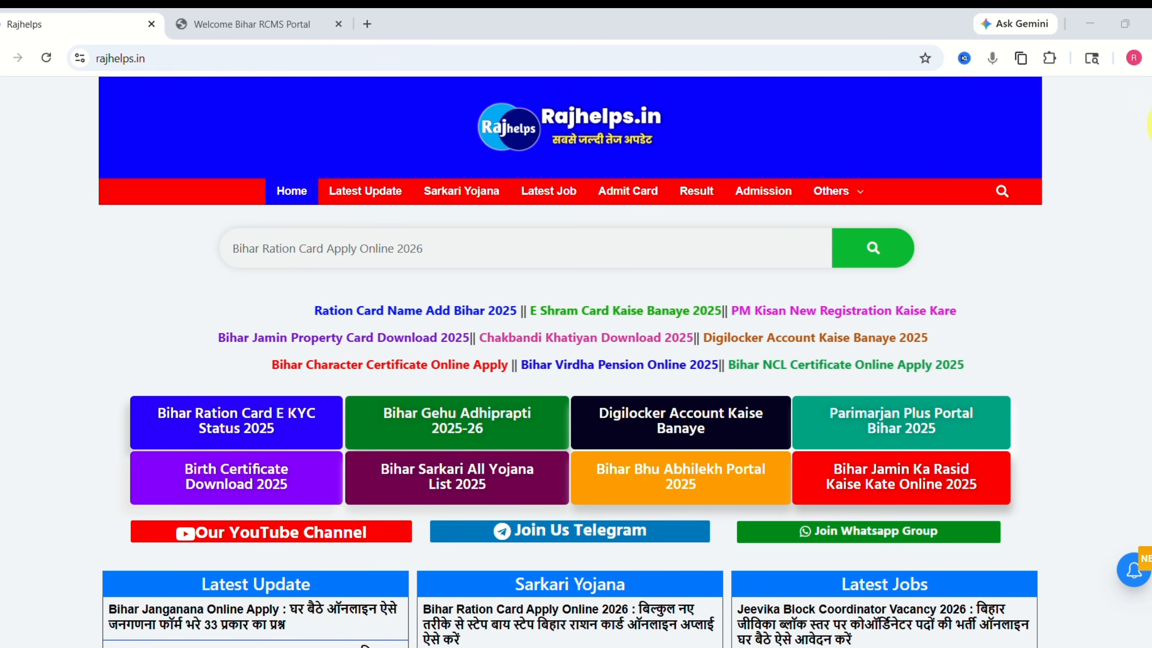
scroll(1129, 191, down, 7)
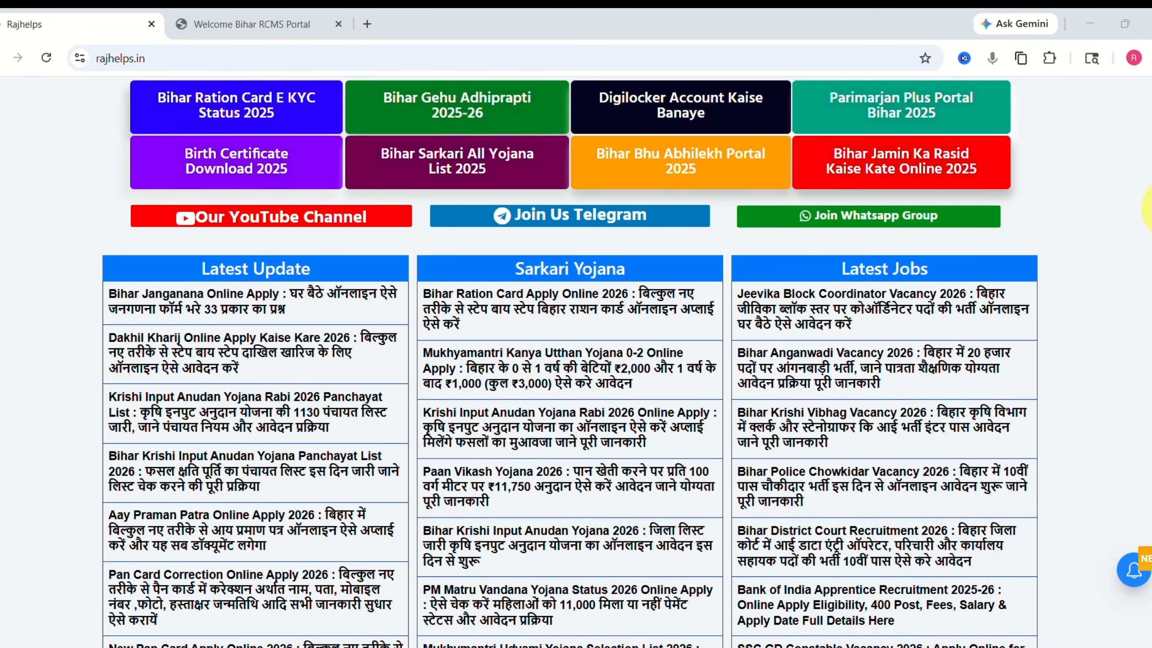
scroll(493, 224, up, 5)
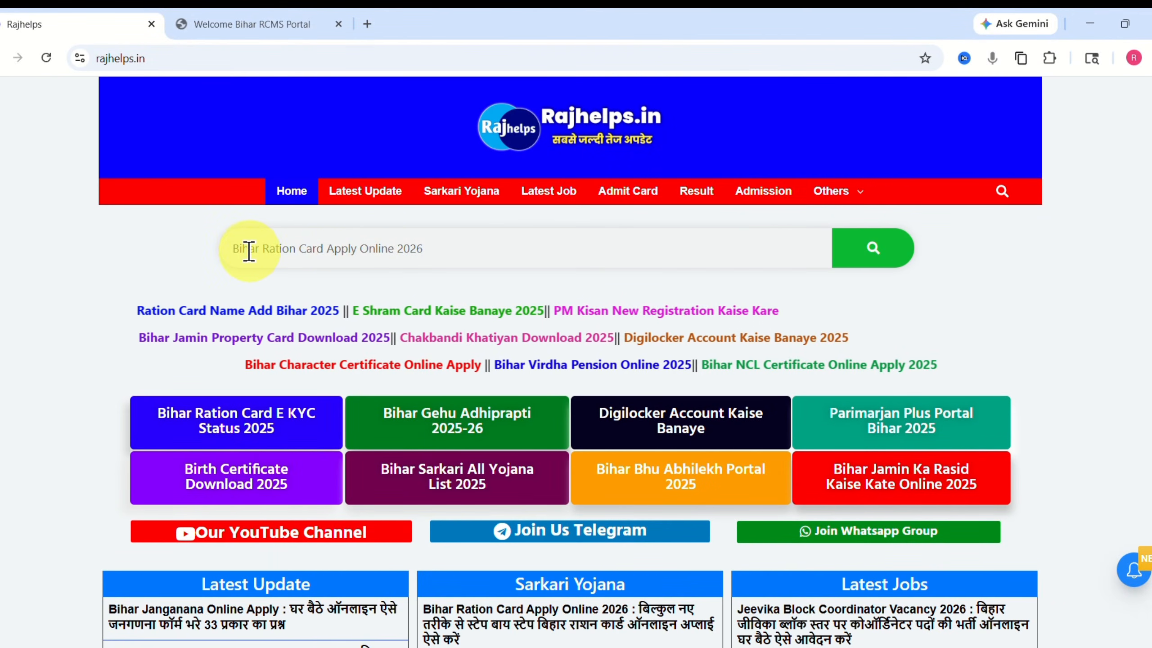
drag(232, 248, 432, 247)
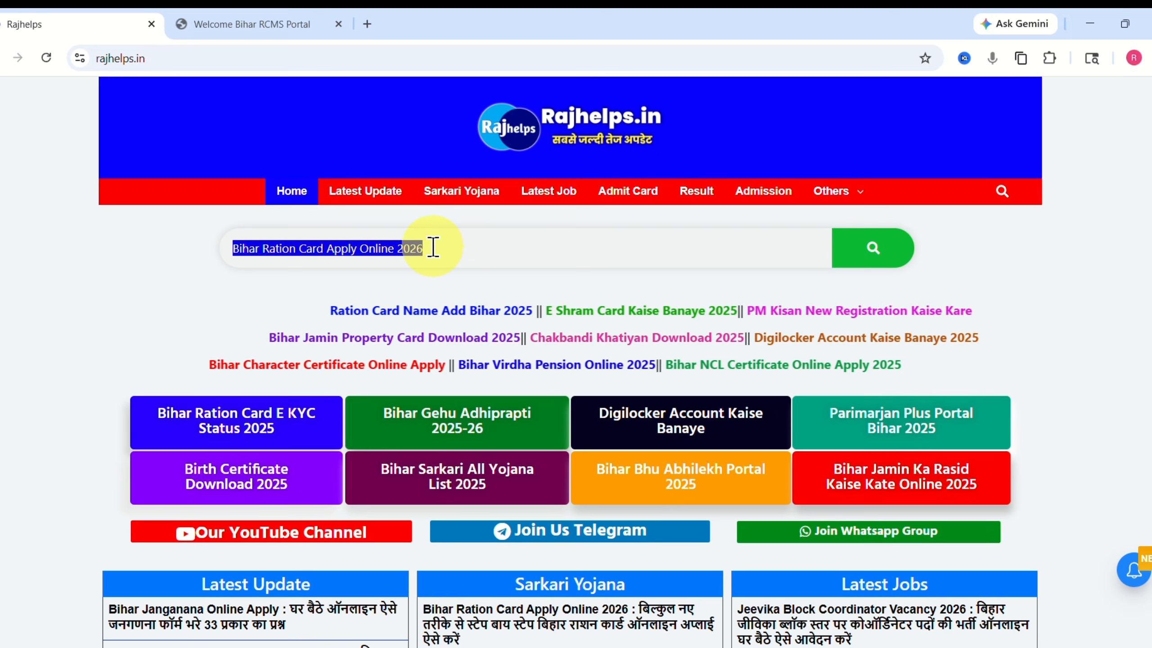
Search Rajhelps for the ration card article and review its Required Documents and Eligibility sections.
click(856, 266)
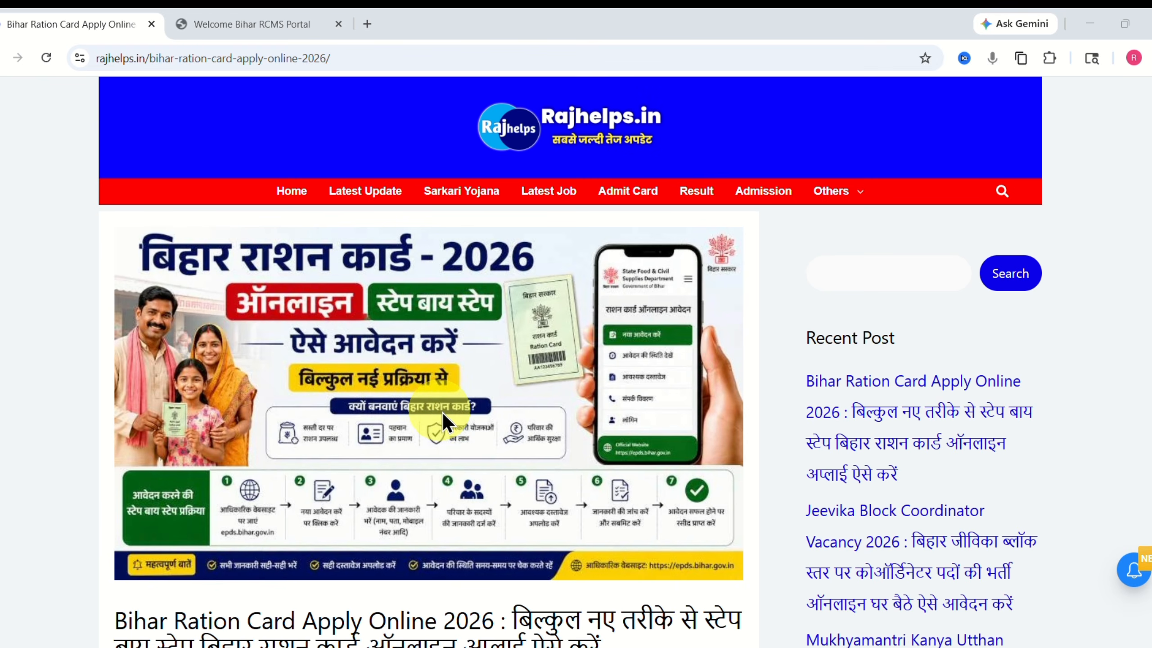
drag(1151, 104, 1150, 297)
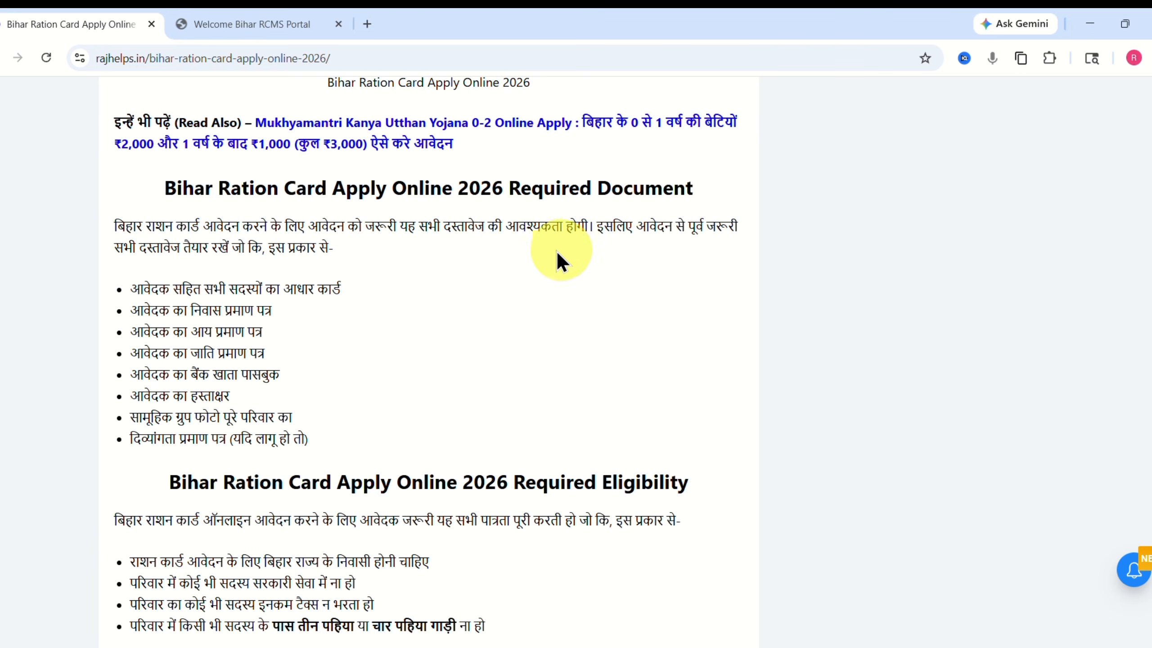
drag(515, 190, 728, 198)
click(232, 364)
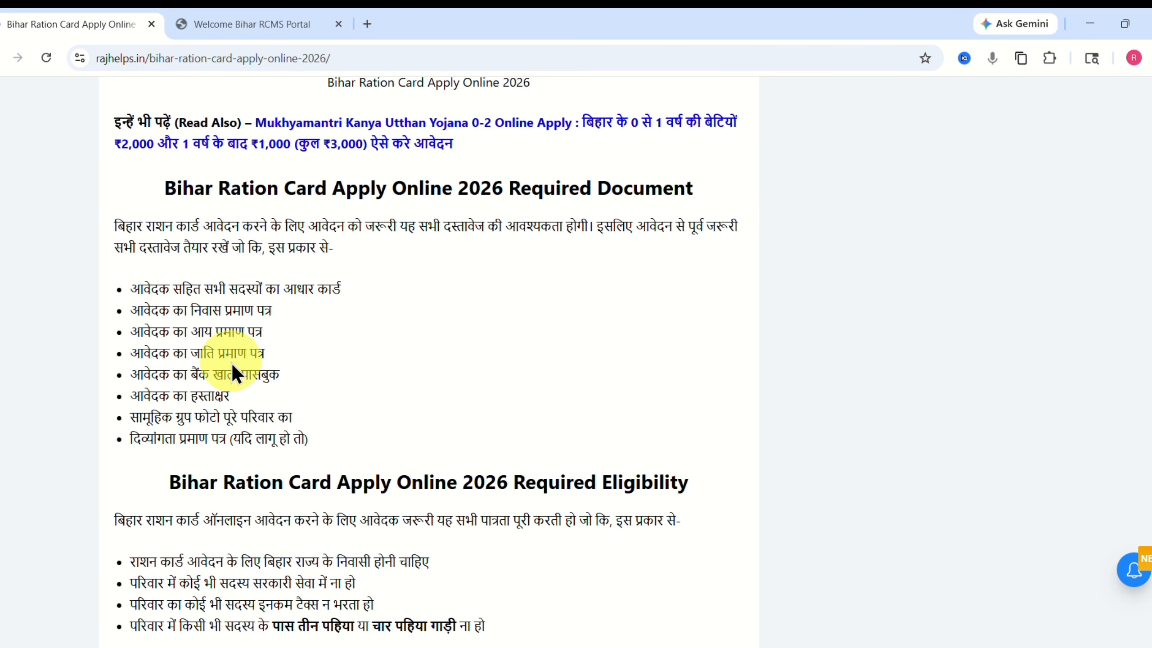
drag(514, 480, 707, 483)
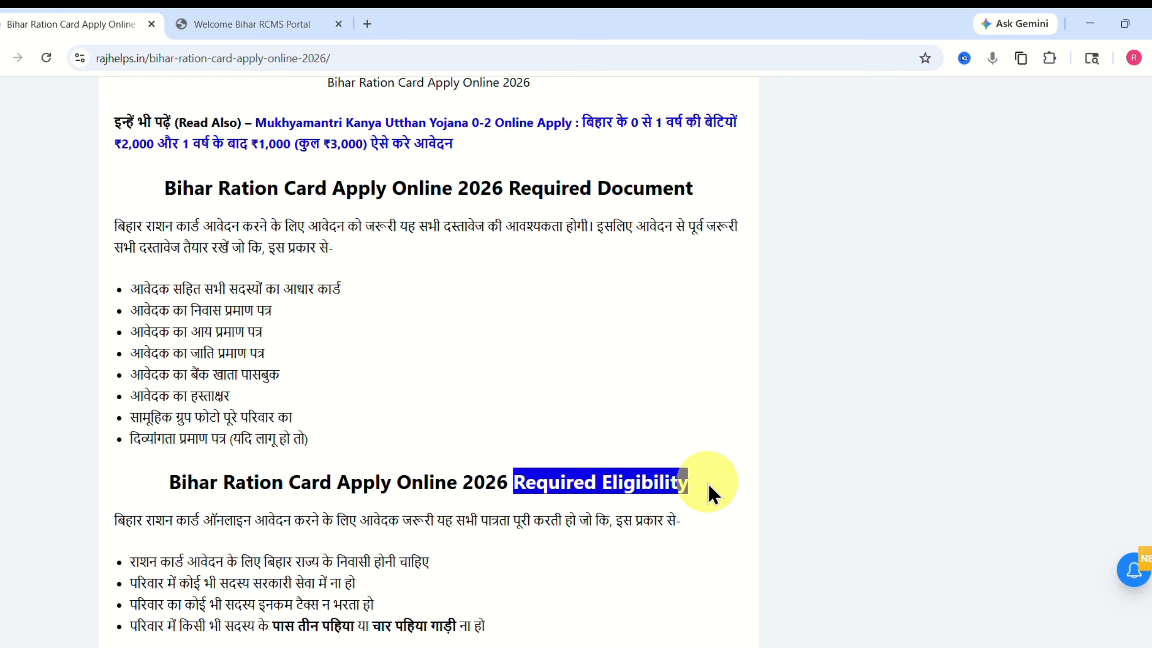
click(473, 544)
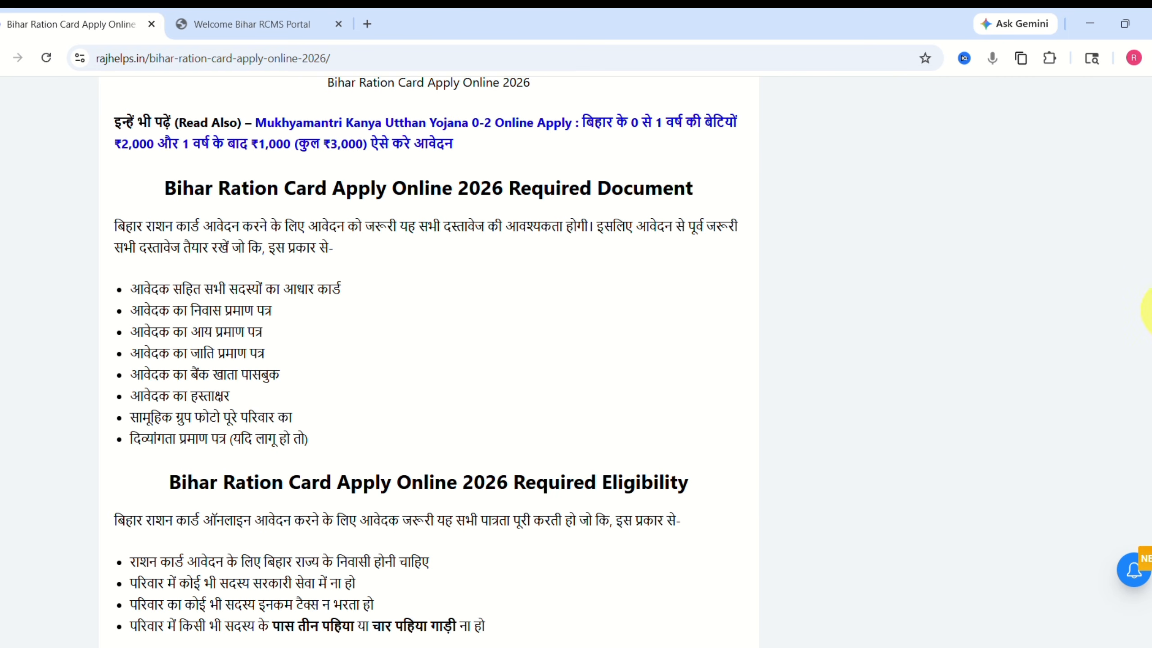
Scroll down to the Important Links table and highlight the Ration Card Apply row.
drag(1149, 310, 1149, 357)
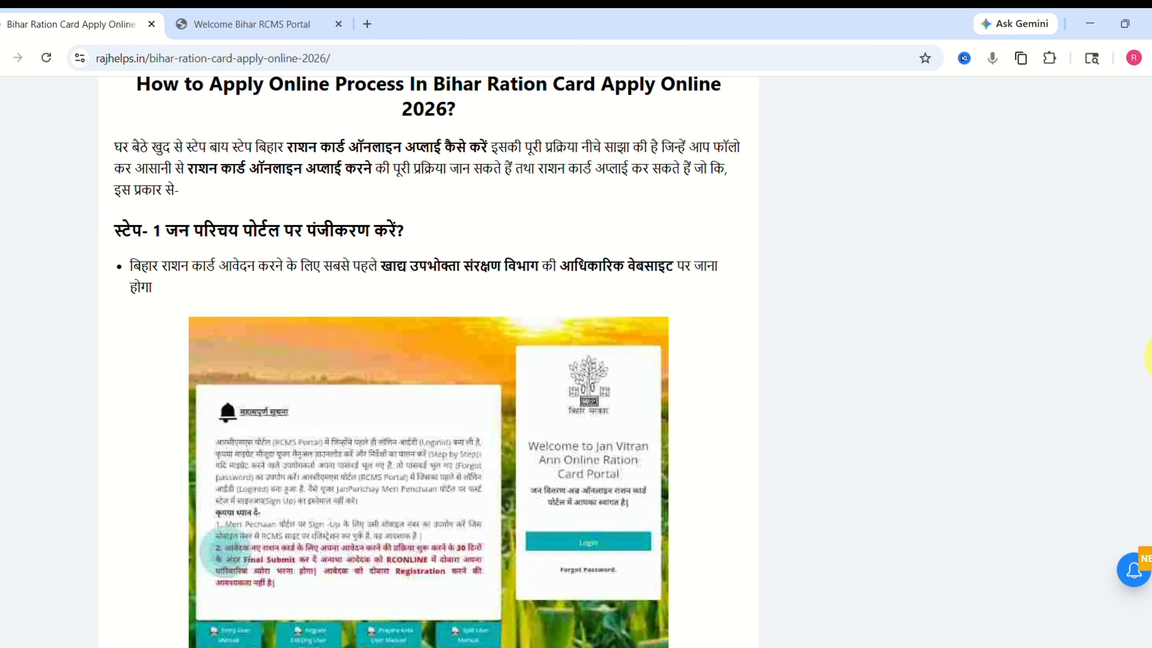
drag(1149, 357, 1149, 475)
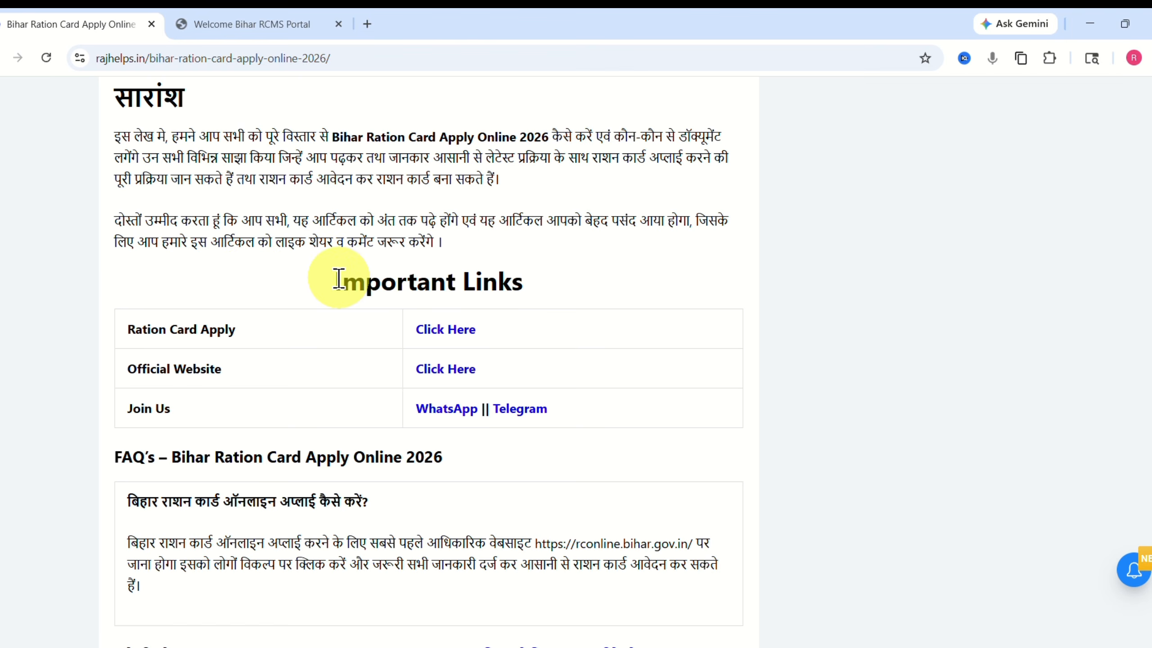
drag(367, 286, 522, 294)
click(526, 292)
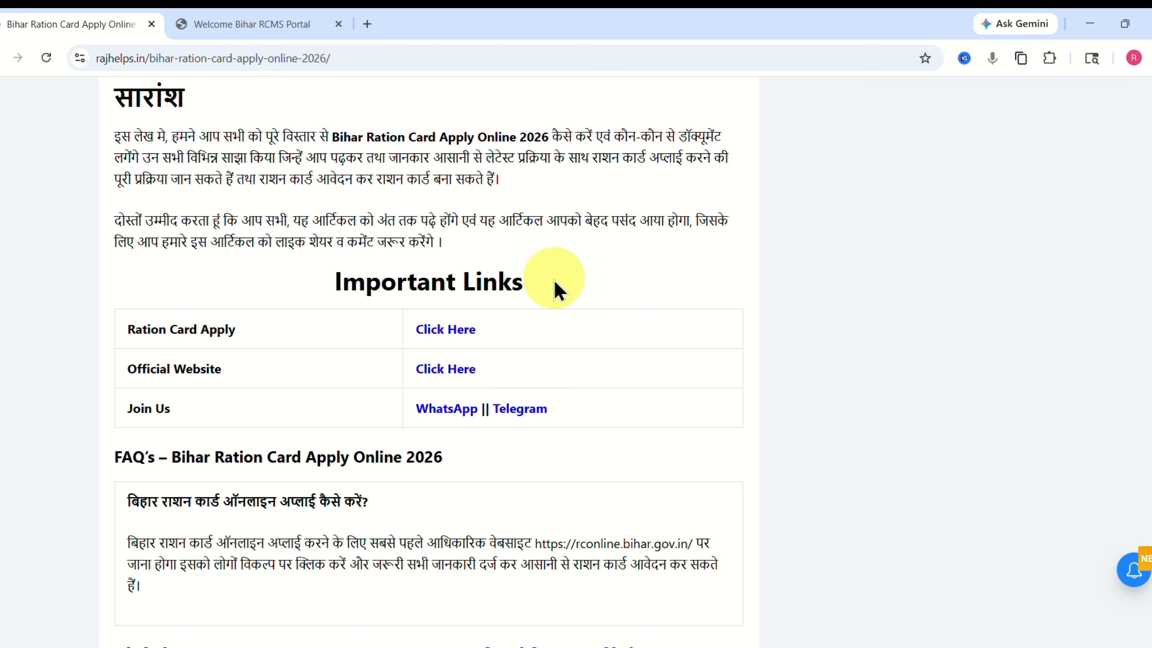
drag(128, 334, 224, 336)
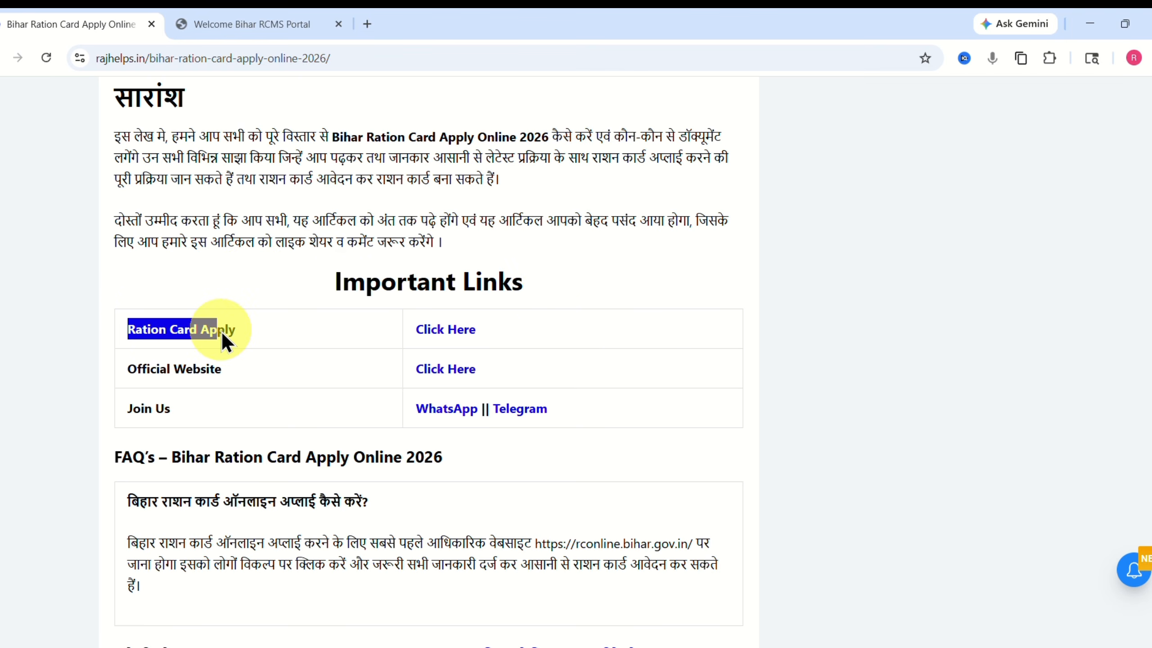
Follow the Ration Card Apply link, log in on the RCMS portal, and locate the new-user sign-up line.
click(451, 330)
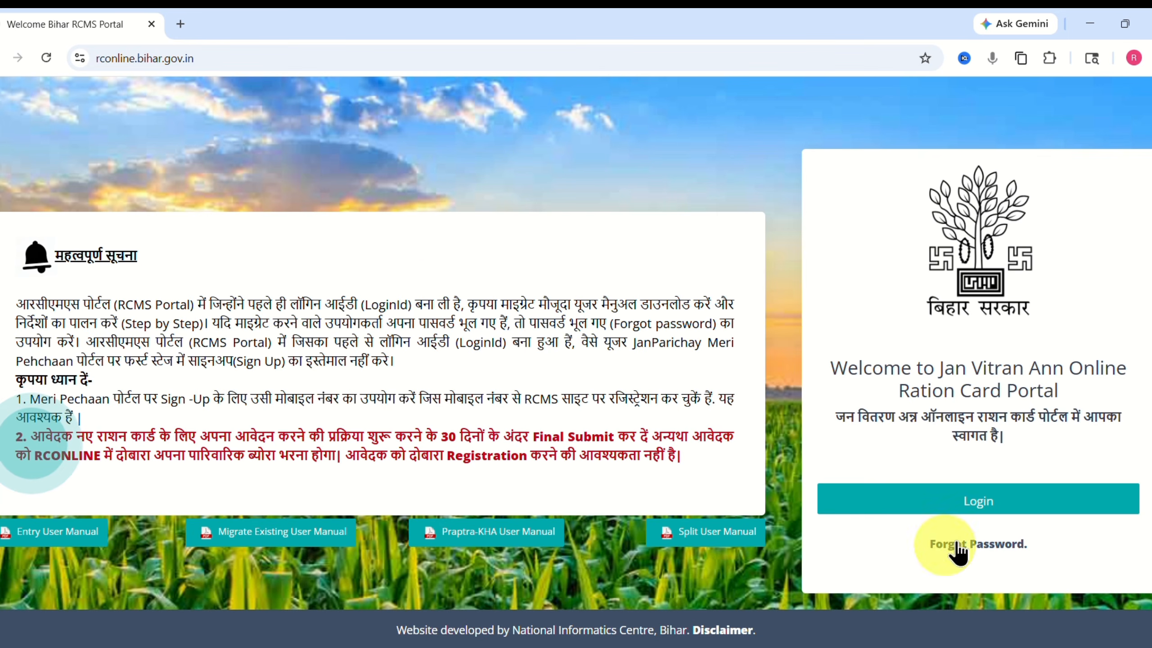
click(977, 501)
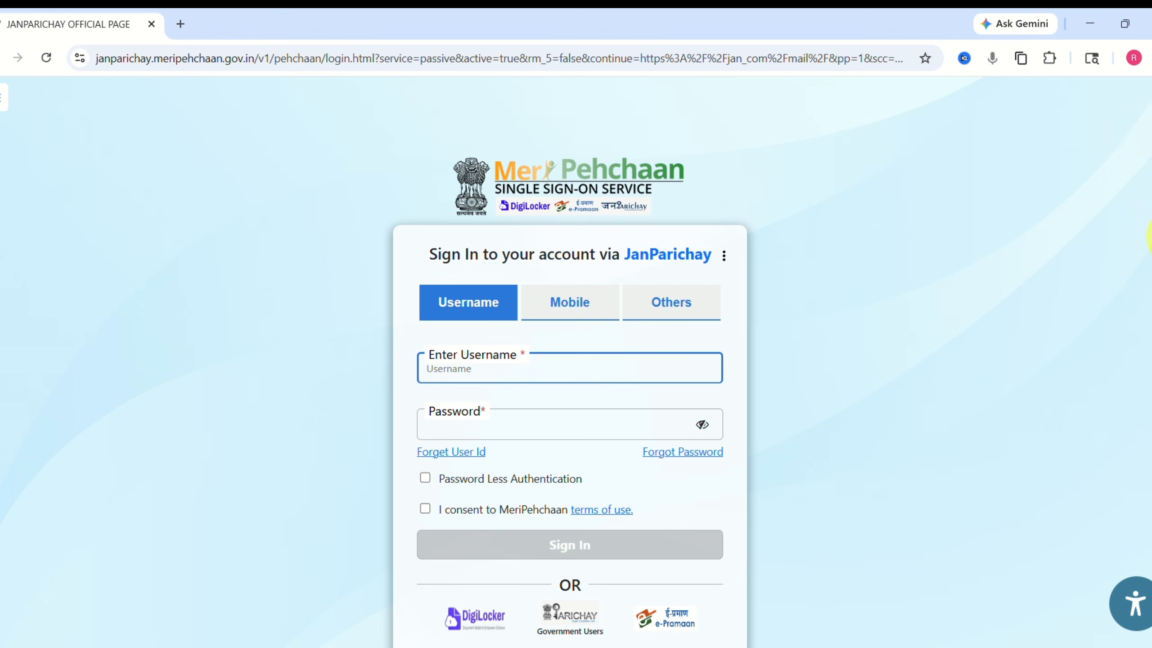
scroll(655, 456, down, 2)
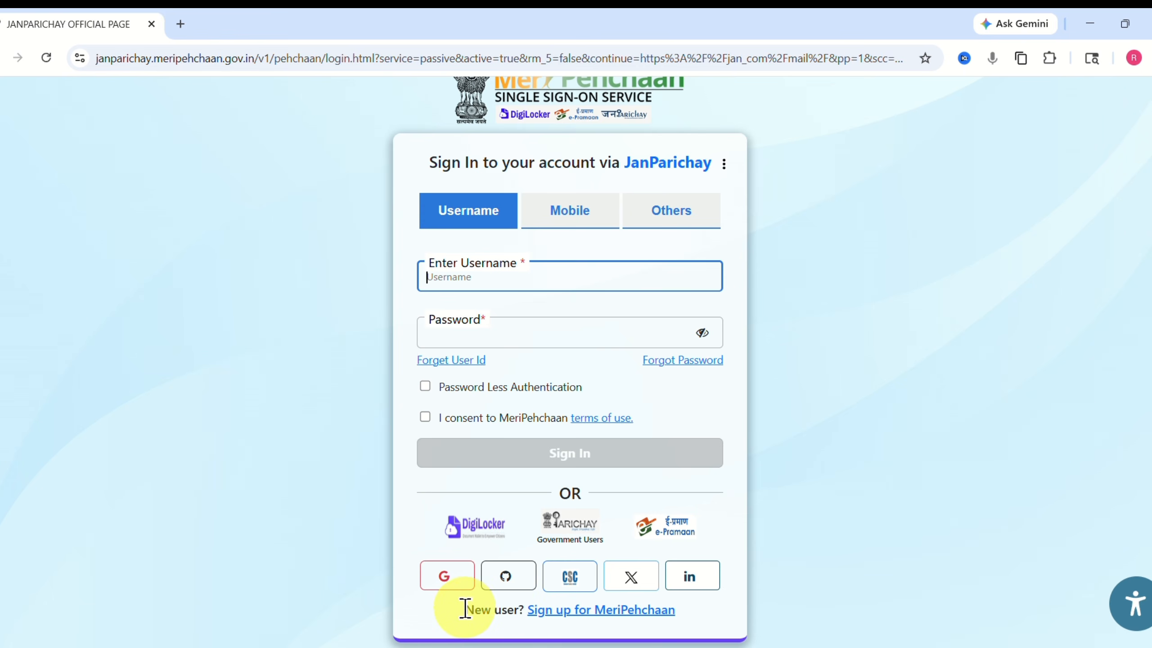
drag(465, 609, 663, 616)
Open the MeriPehchaan sign-up form and verify the mobile number with a generated OTP.
click(650, 619)
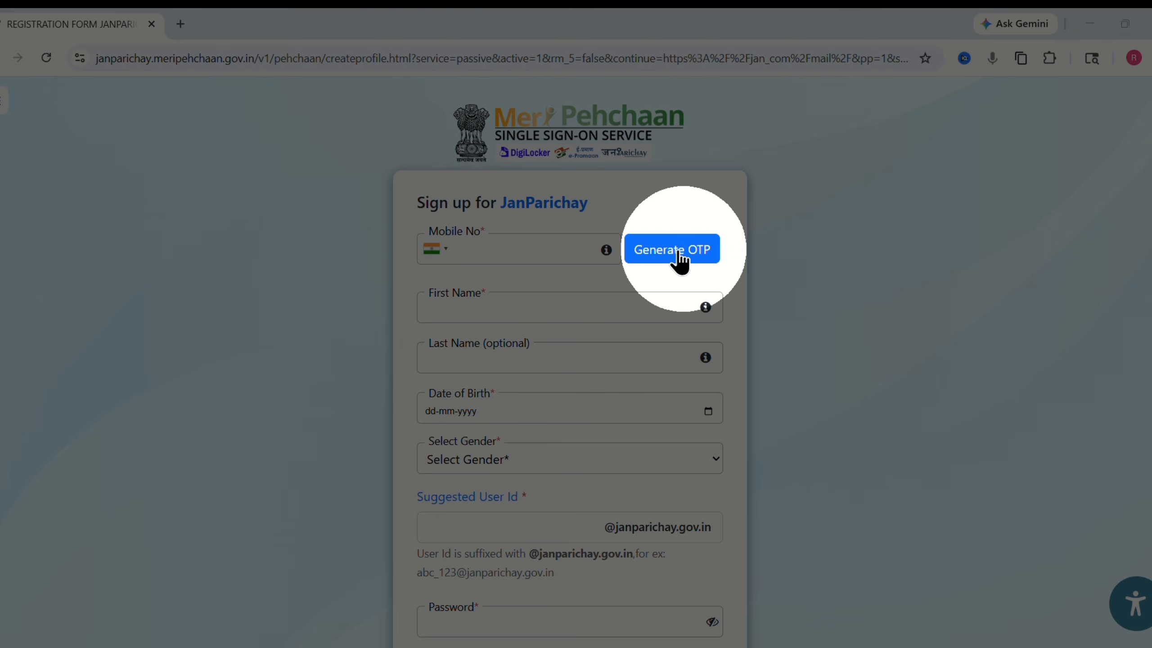
click(686, 251)
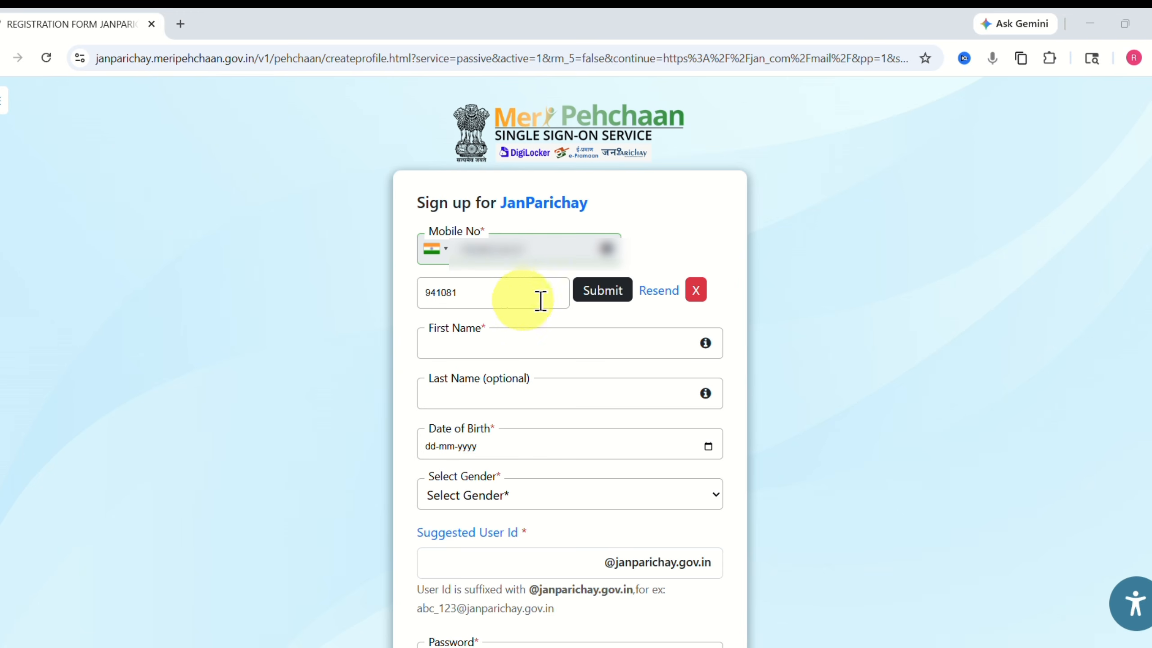
click(601, 292)
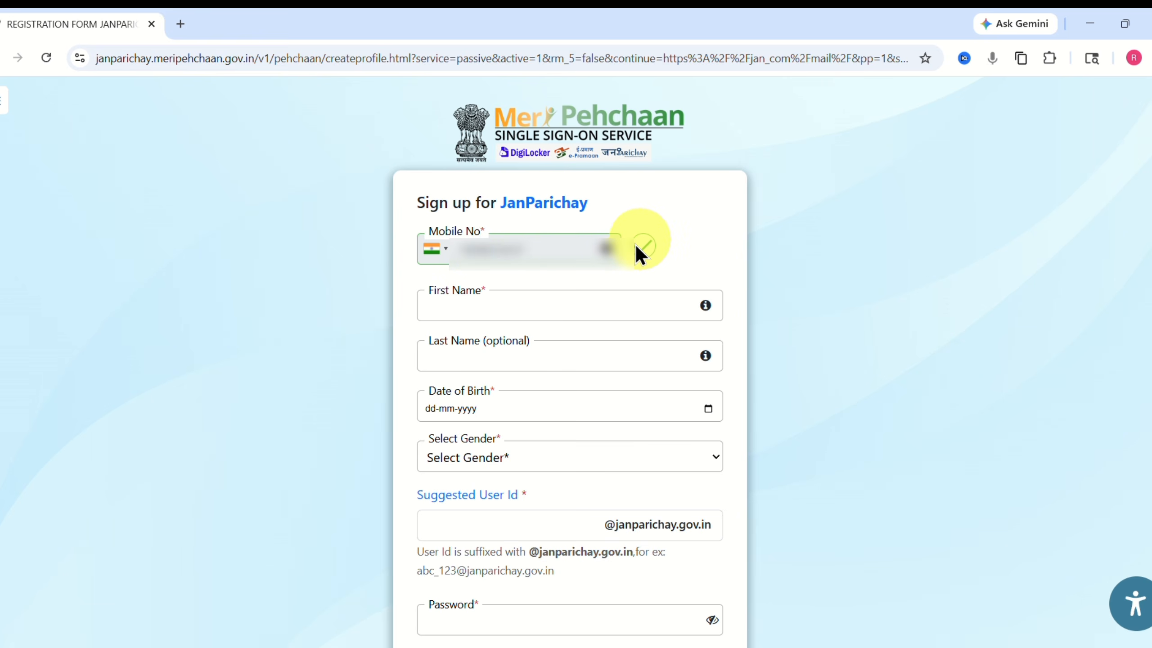
click(463, 303)
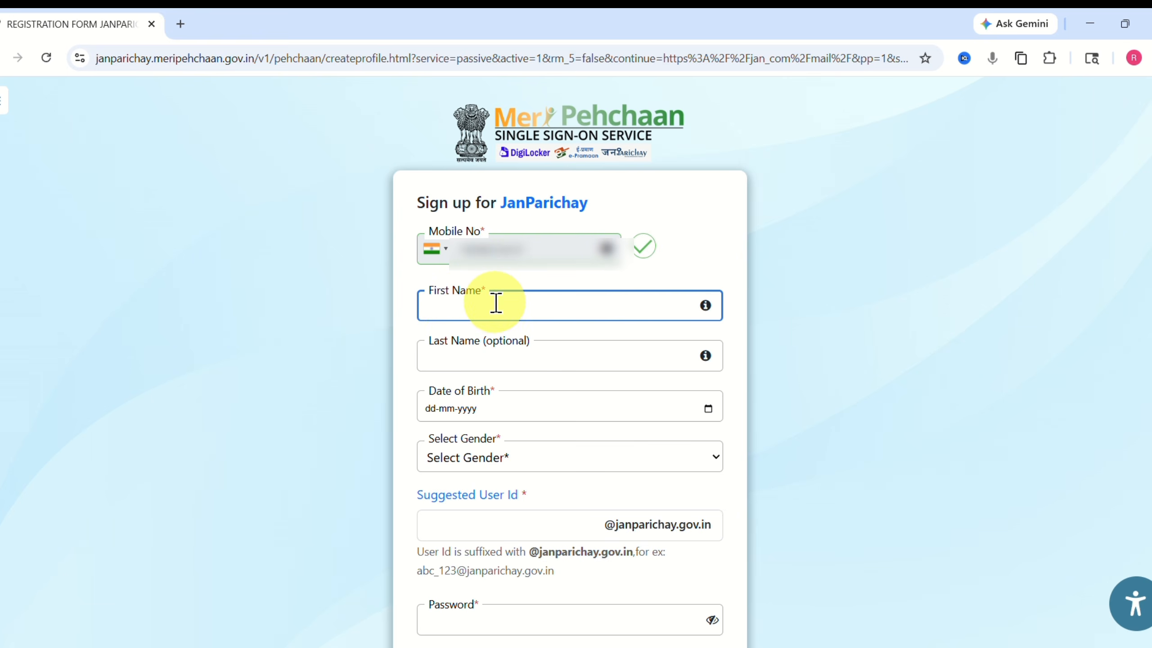
click(458, 357)
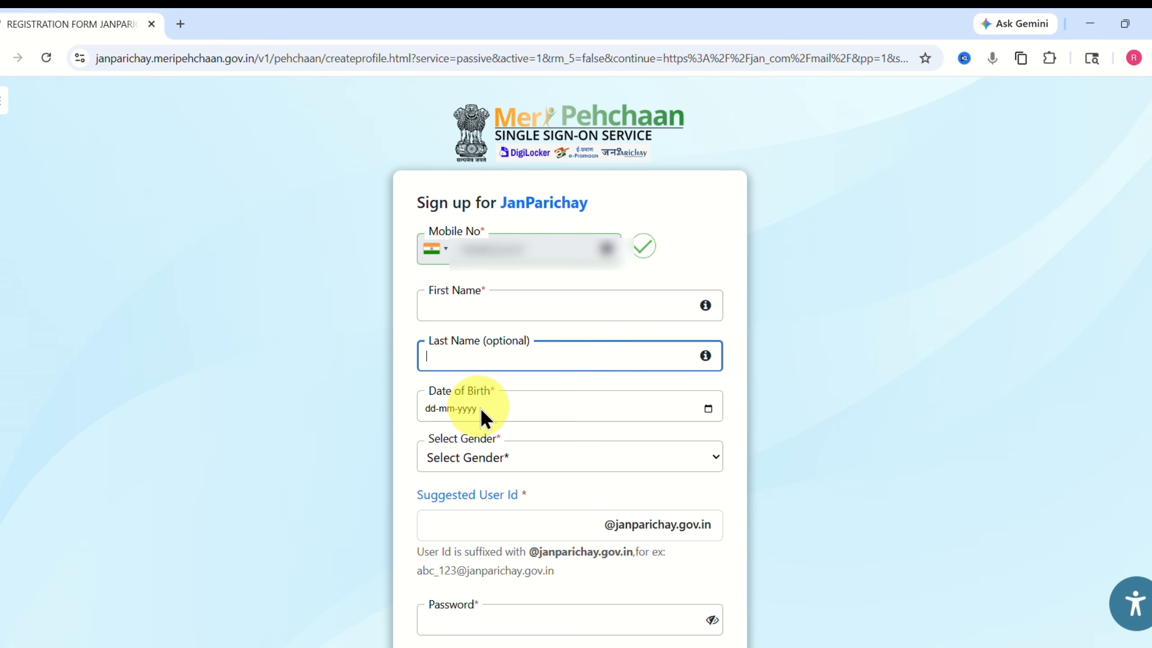
click(712, 407)
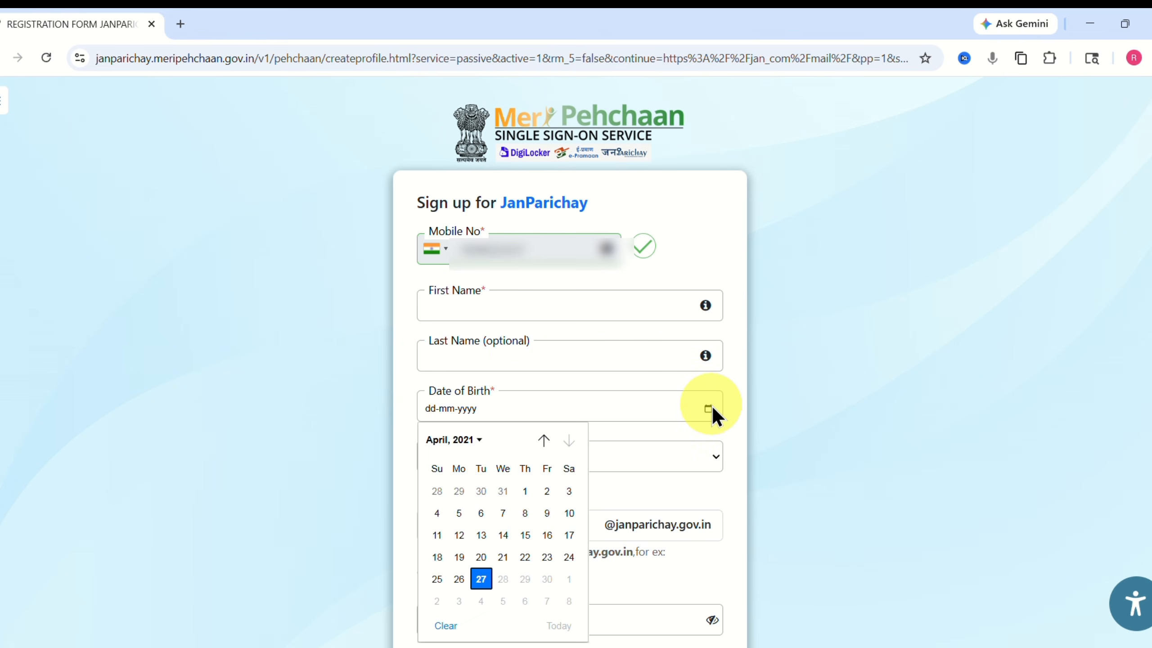
click(463, 438)
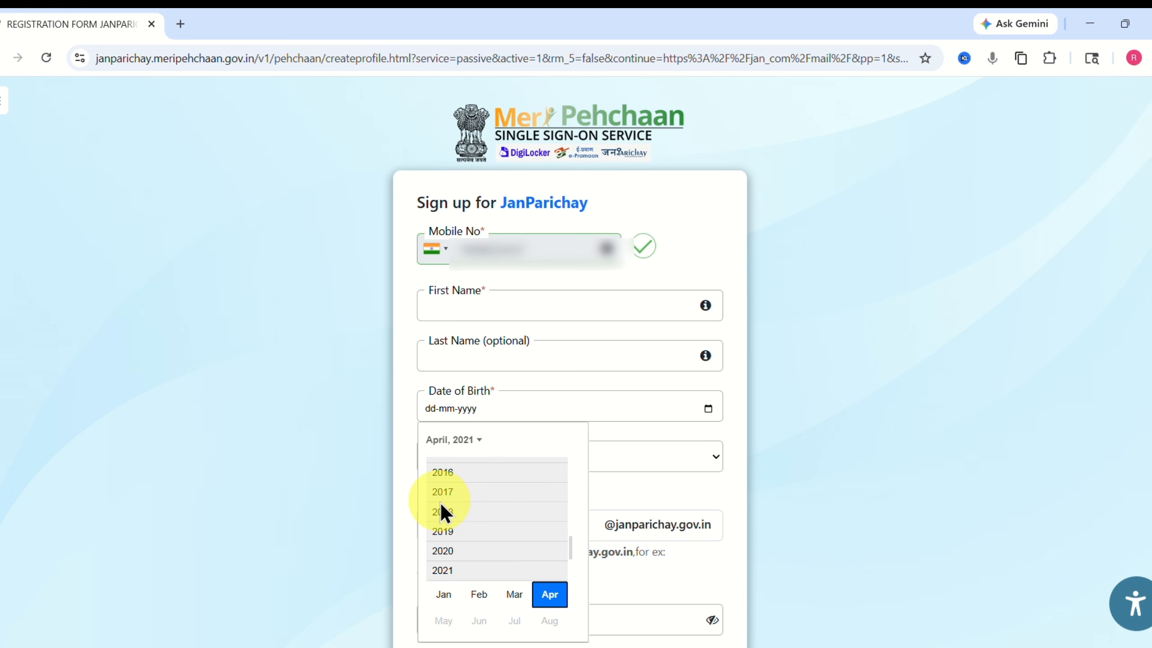
scroll(441, 503, up, 4)
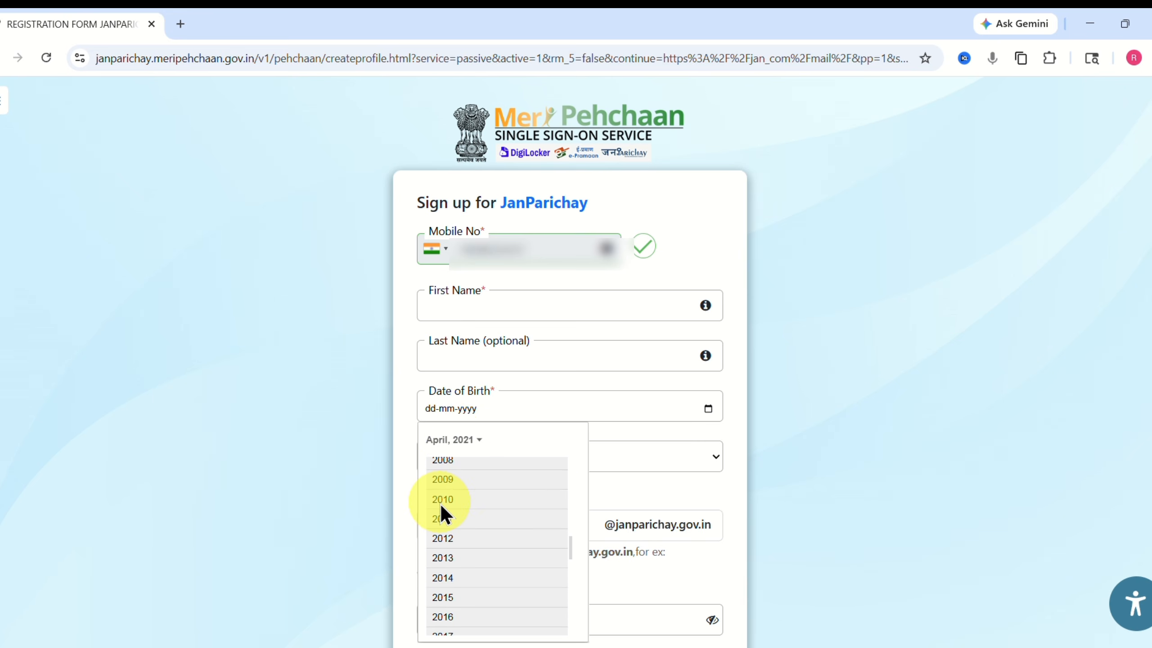
scroll(440, 504, up, 4)
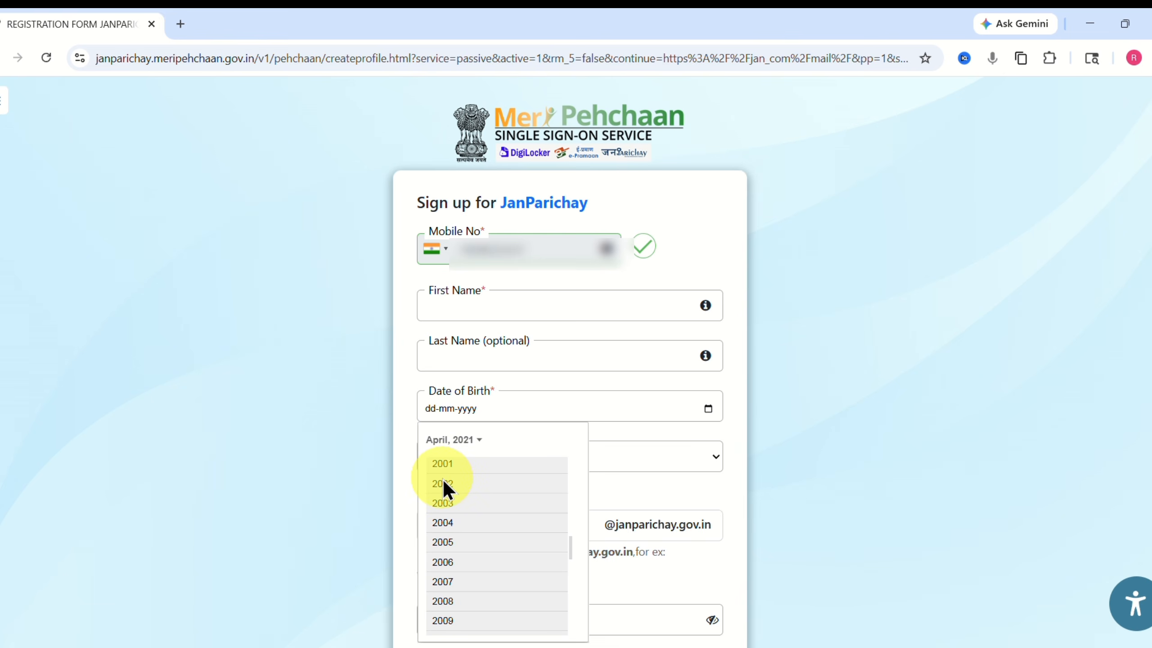
click(444, 482)
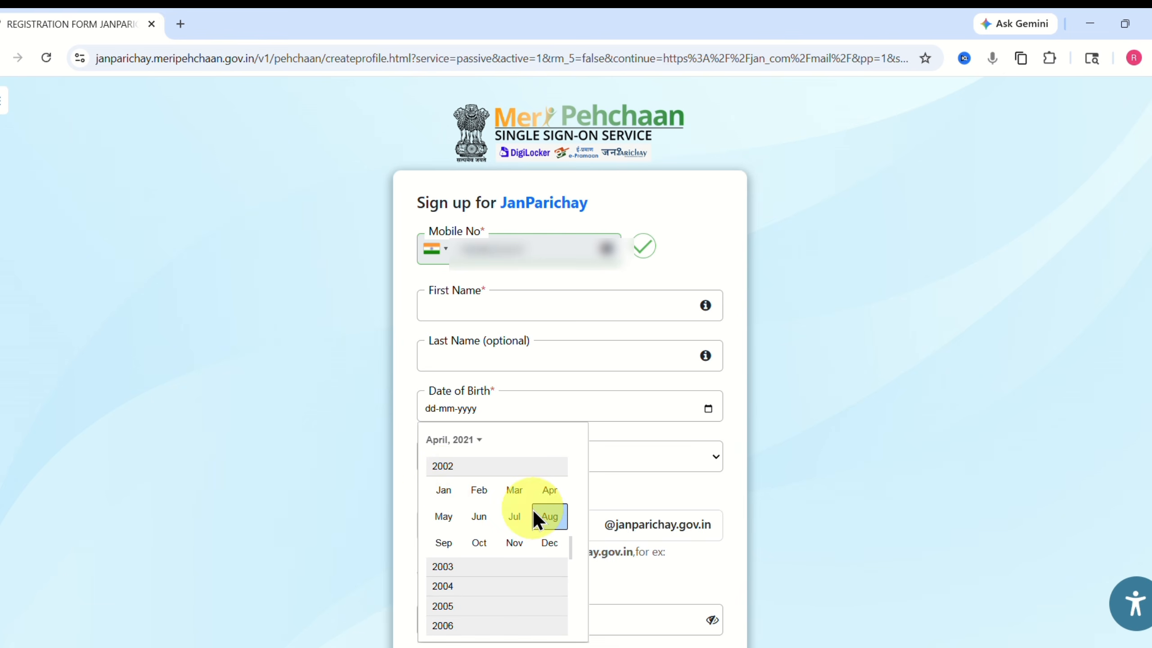
click(503, 522)
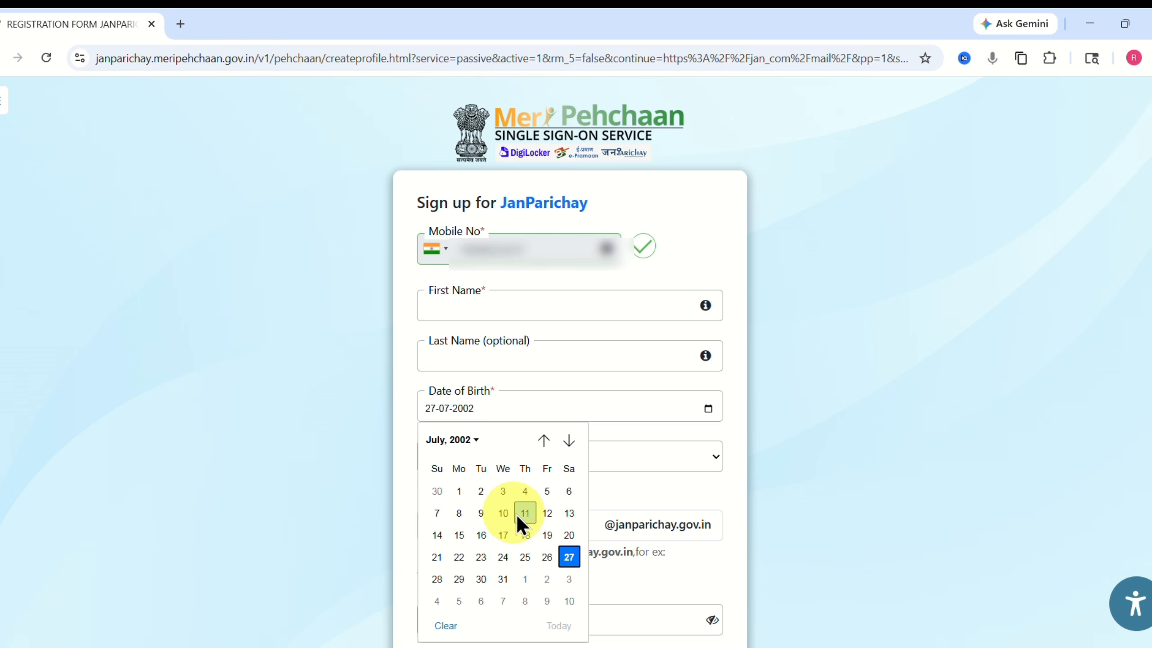
click(503, 535)
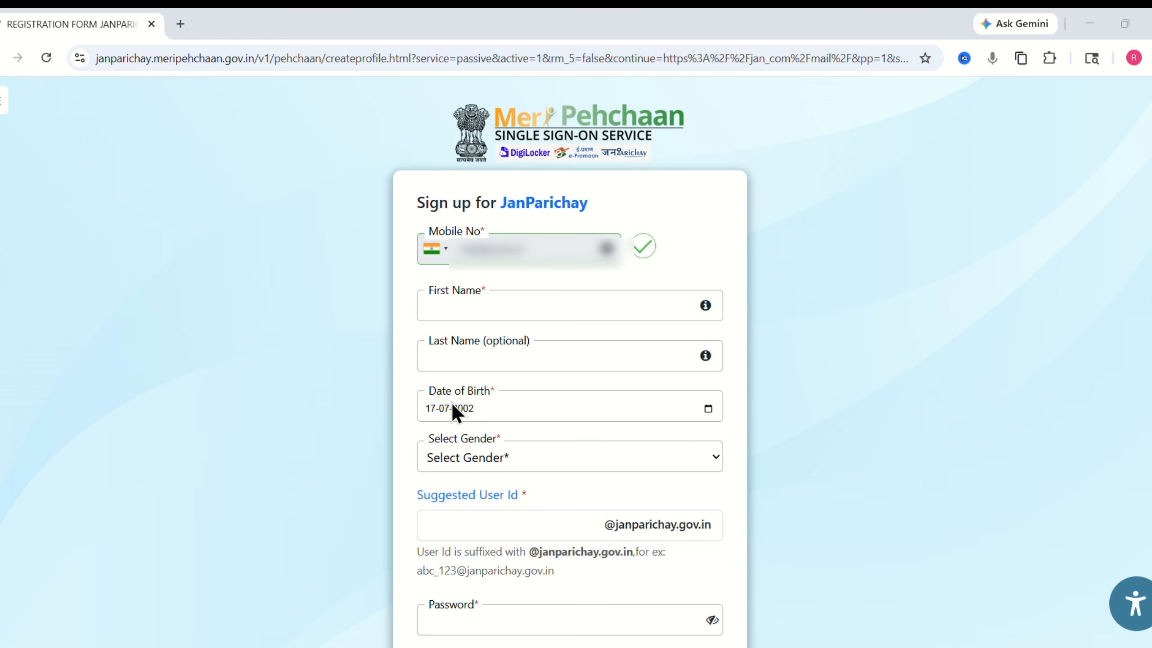
Set gender to Male and enter a new user id after the already-exists warning.
click(458, 462)
click(442, 511)
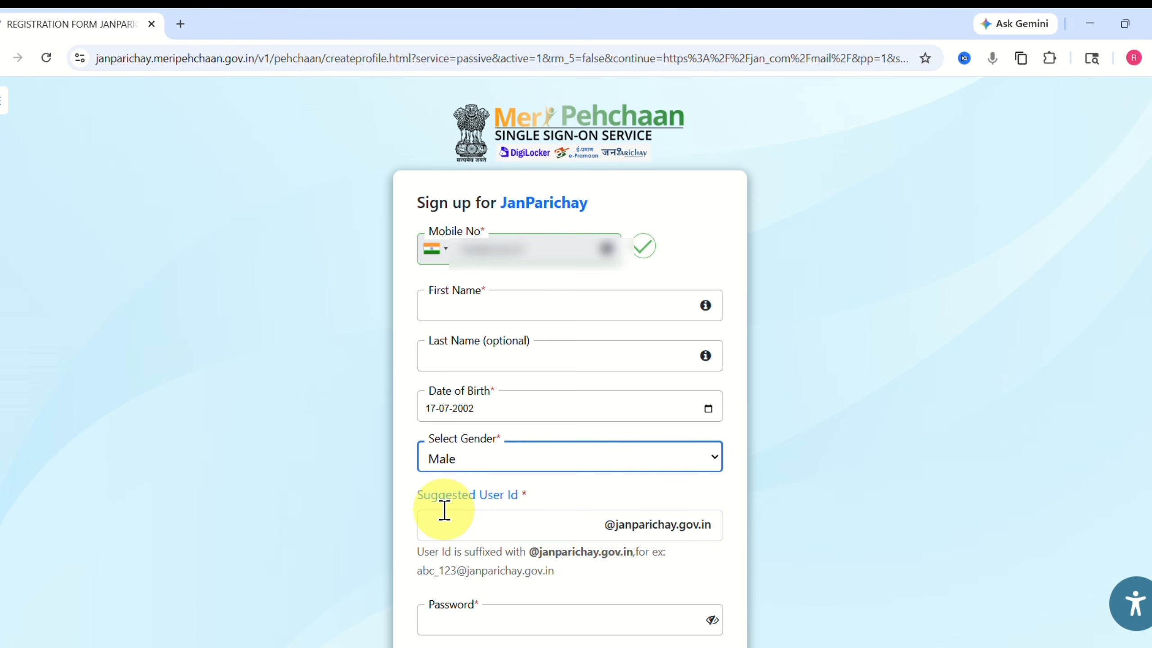
click(441, 526)
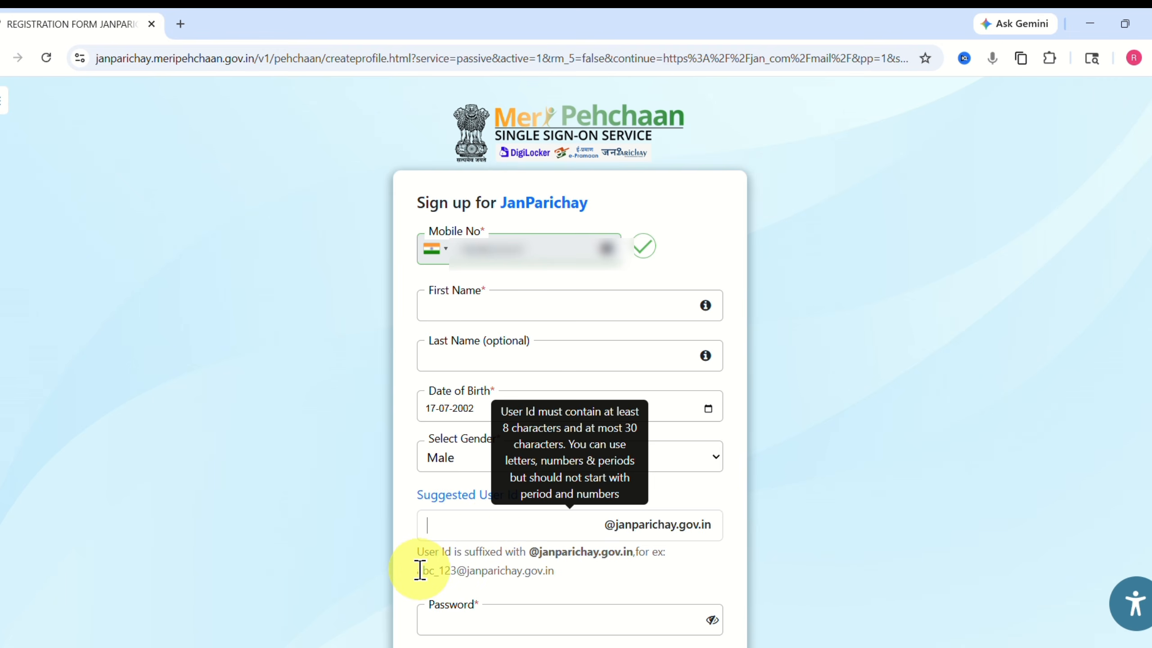
drag(419, 571, 452, 570)
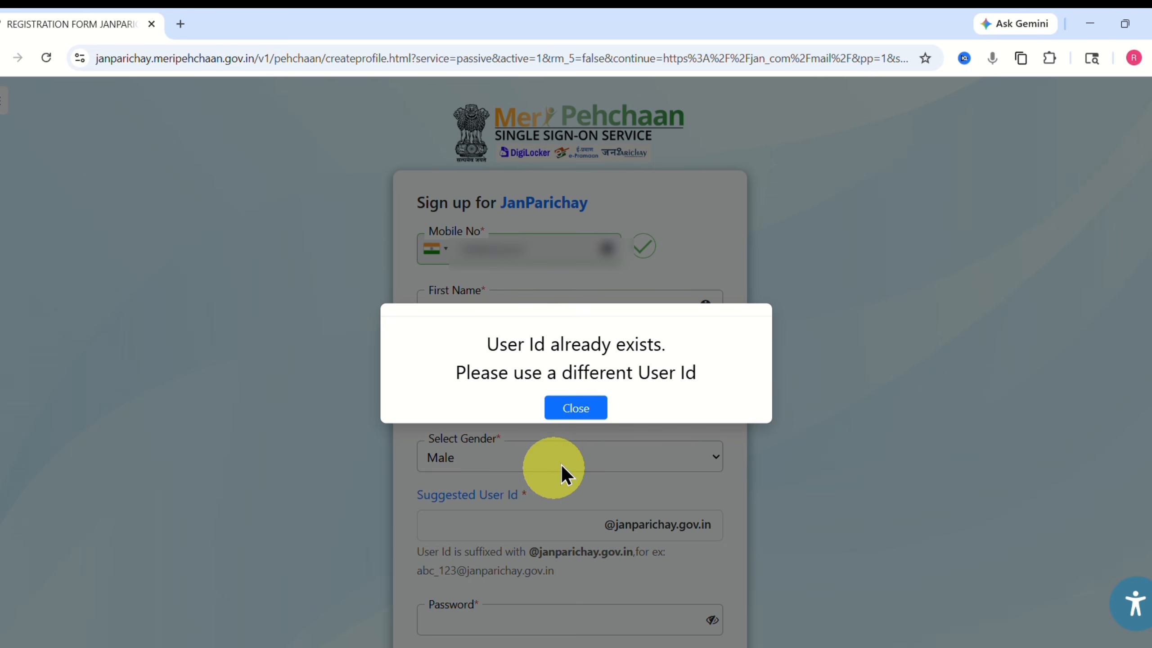
click(585, 413)
click(439, 522)
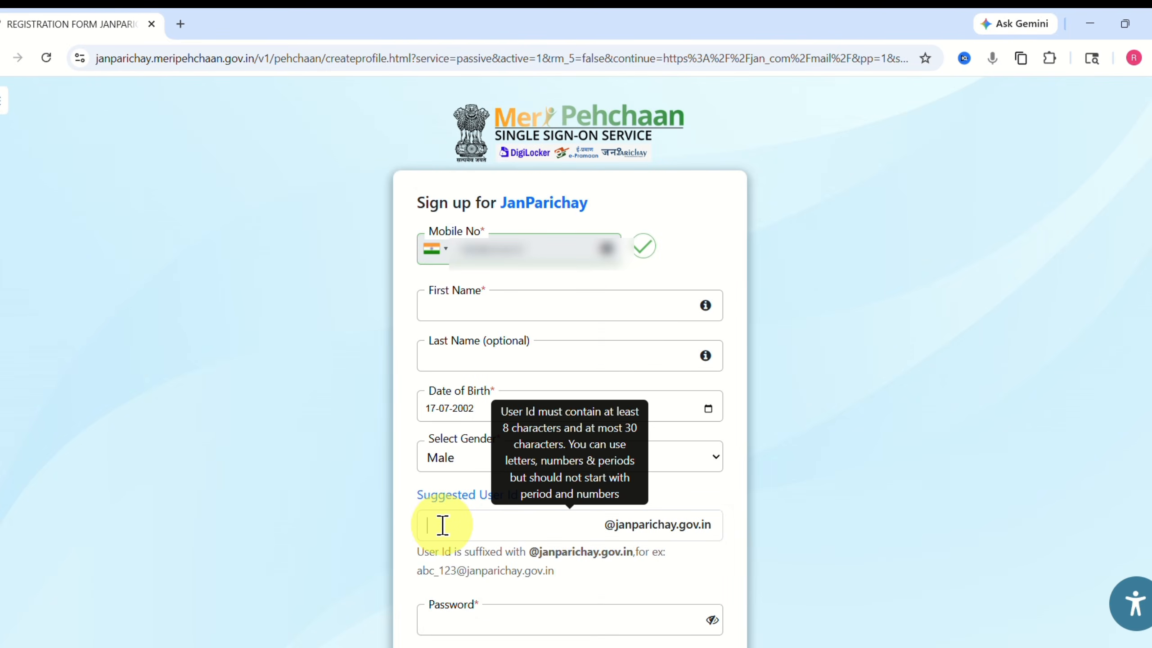
Enter the account password, agree to the terms and conditions, and submit for verification.
scroll(1148, 458, down, 2)
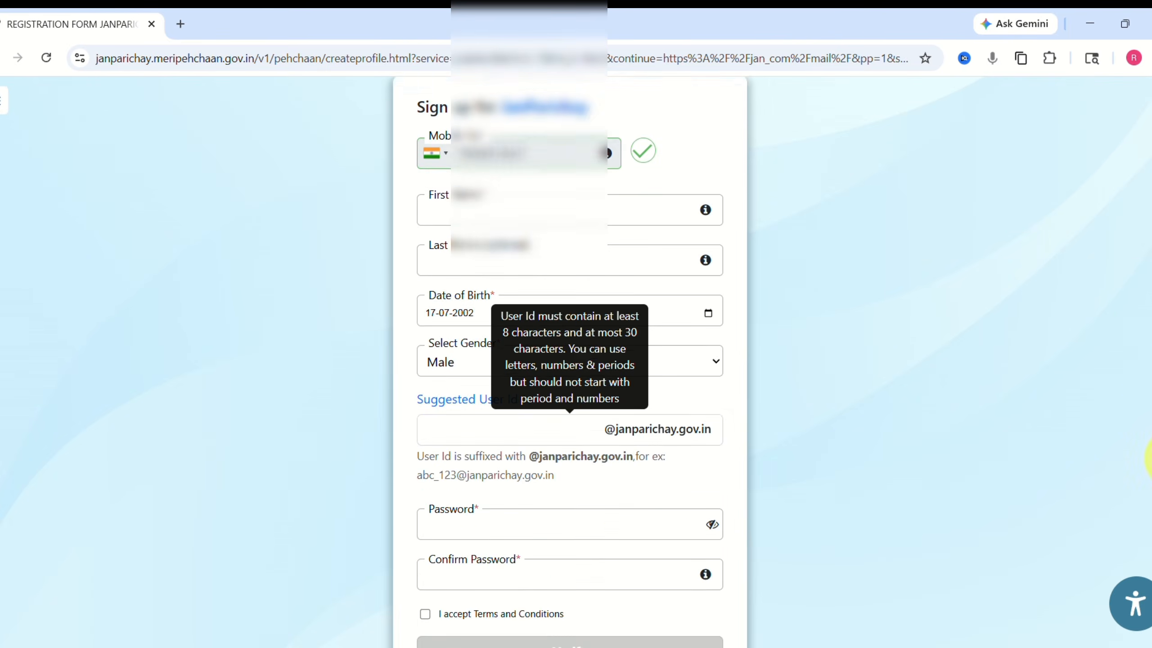
scroll(1148, 458, down, 2)
click(511, 435)
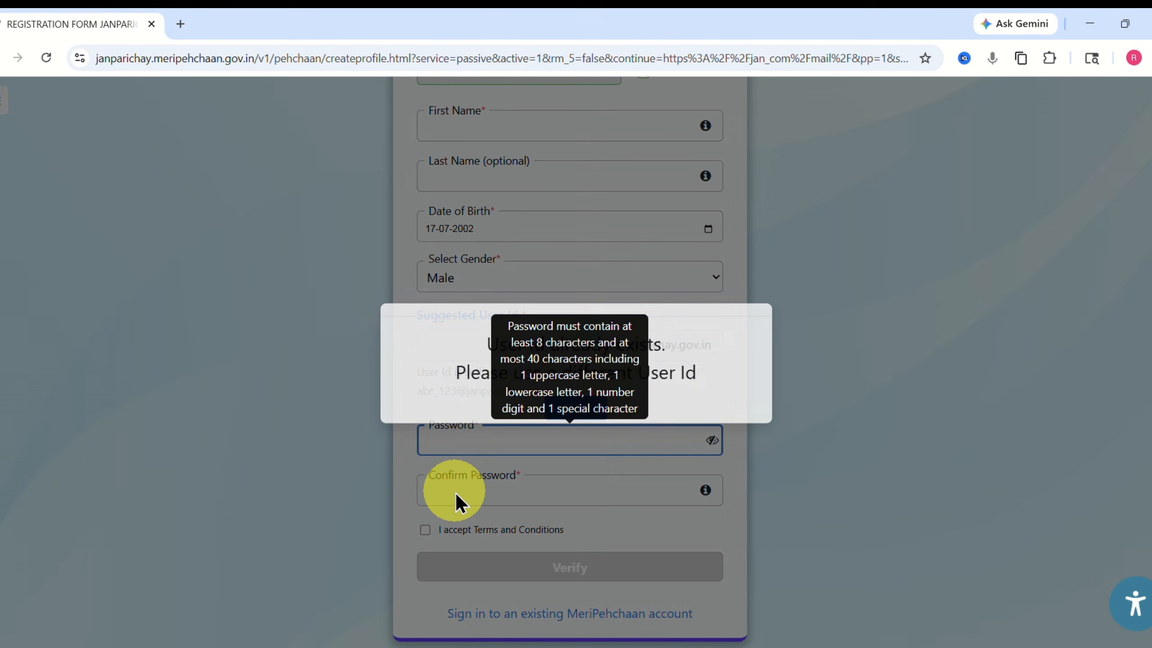
click(572, 409)
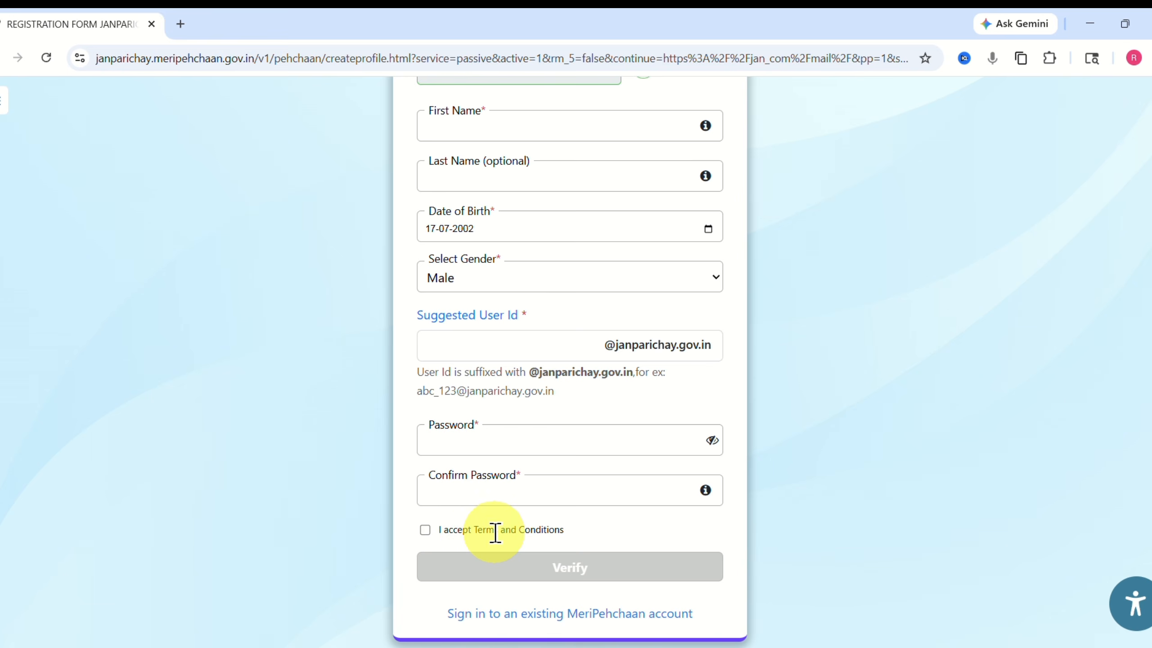
click(425, 530)
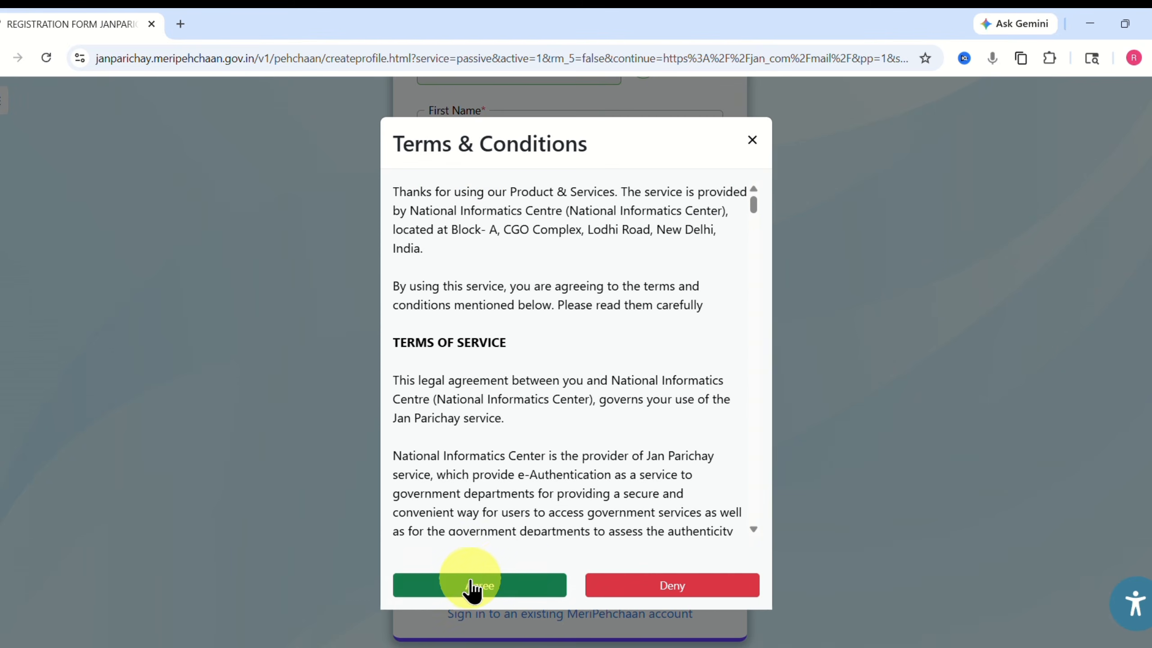
click(472, 586)
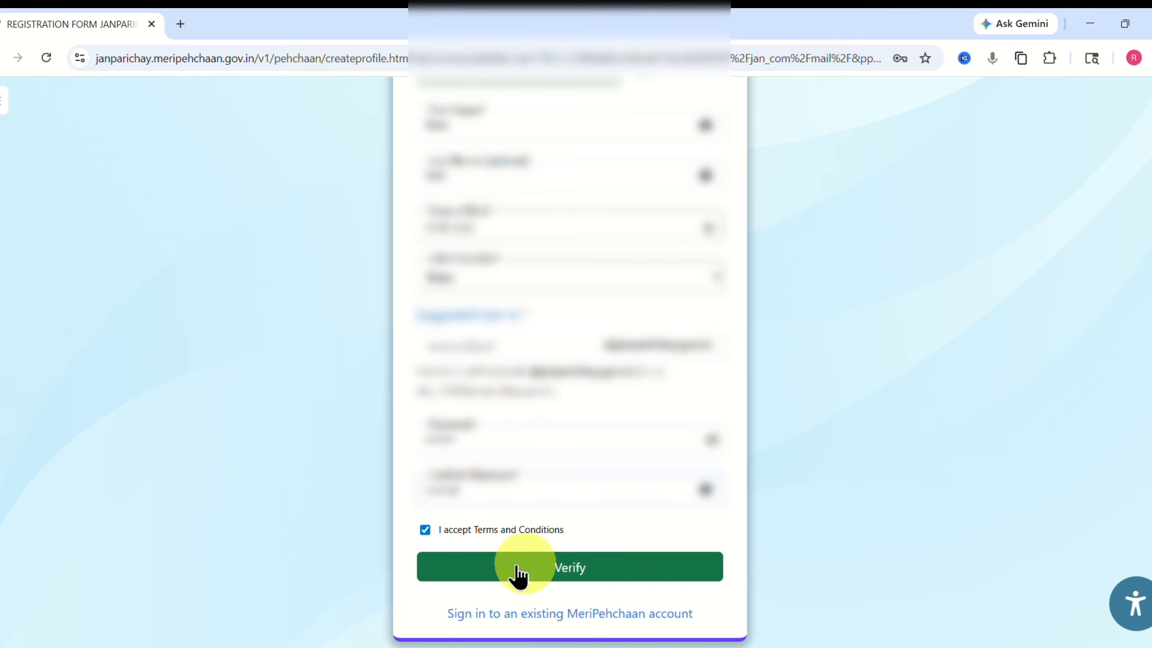
click(561, 570)
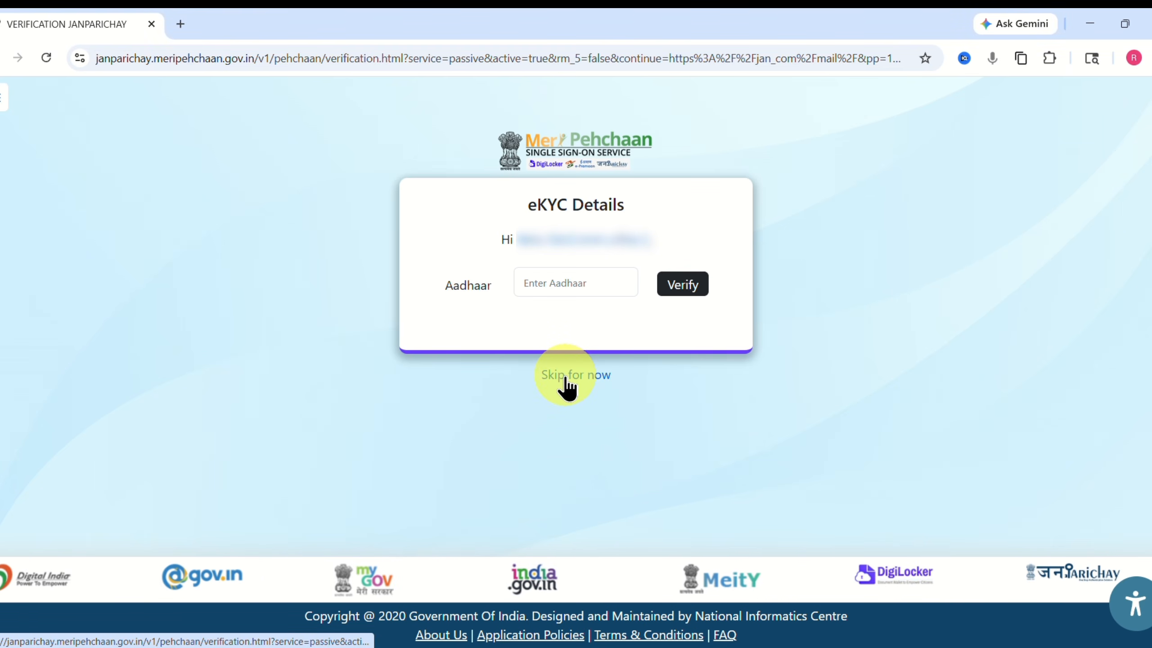
Skip Aadhaar eKYC and attempt a passwordless sign-in with the username, consenting to terms.
click(570, 380)
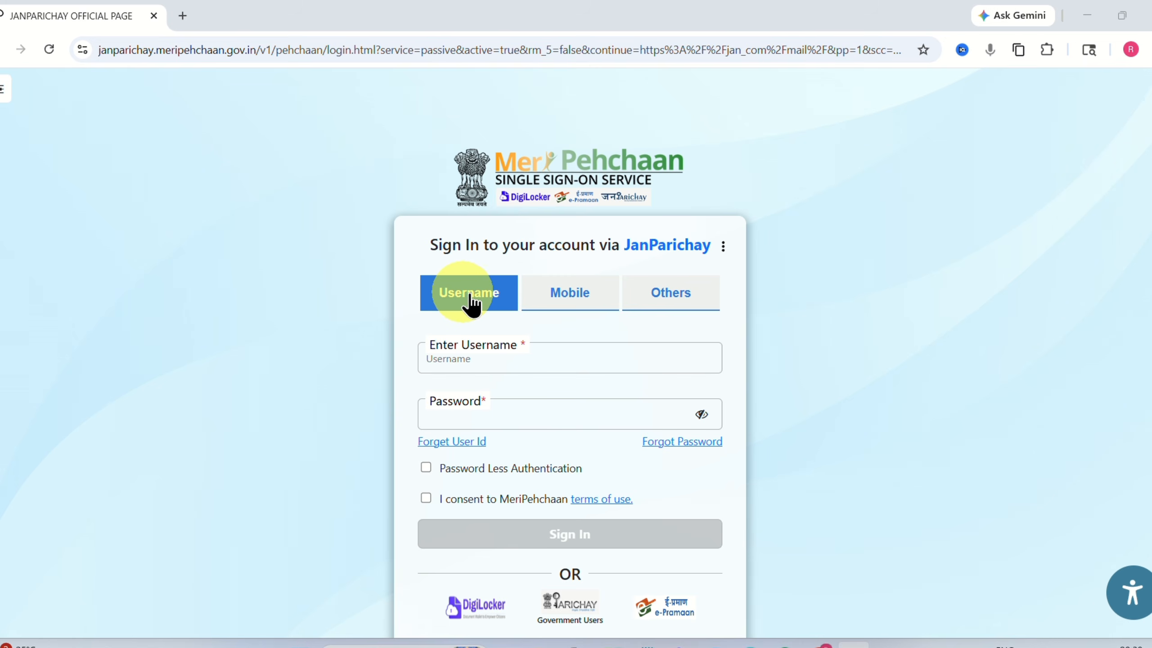
click(454, 363)
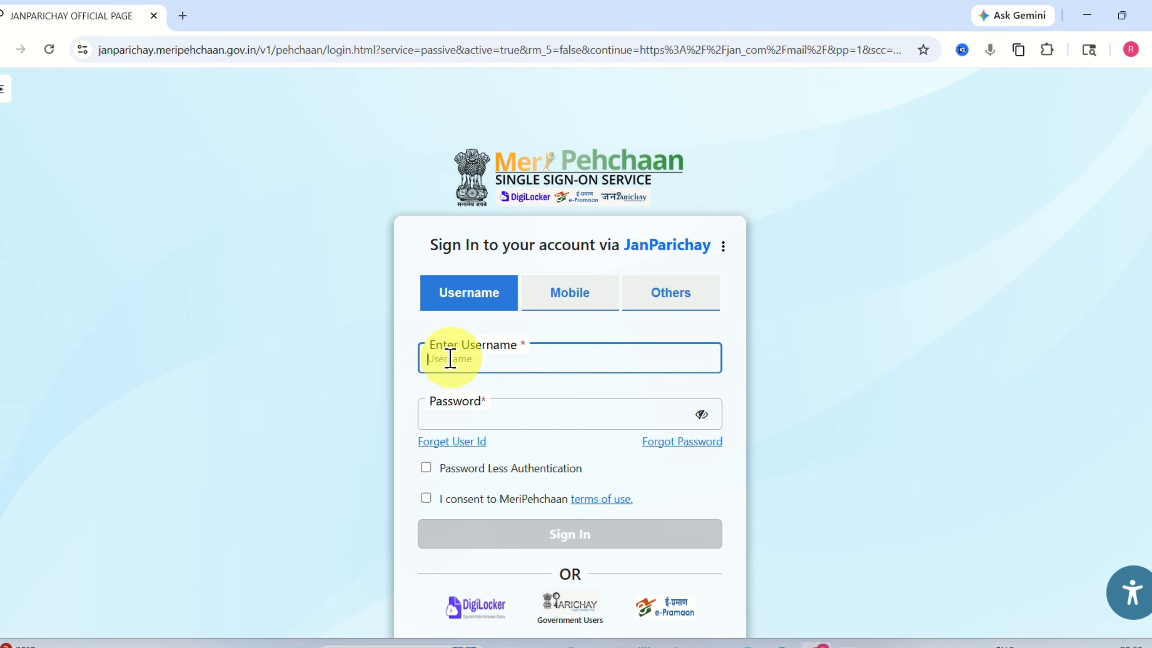
click(441, 415)
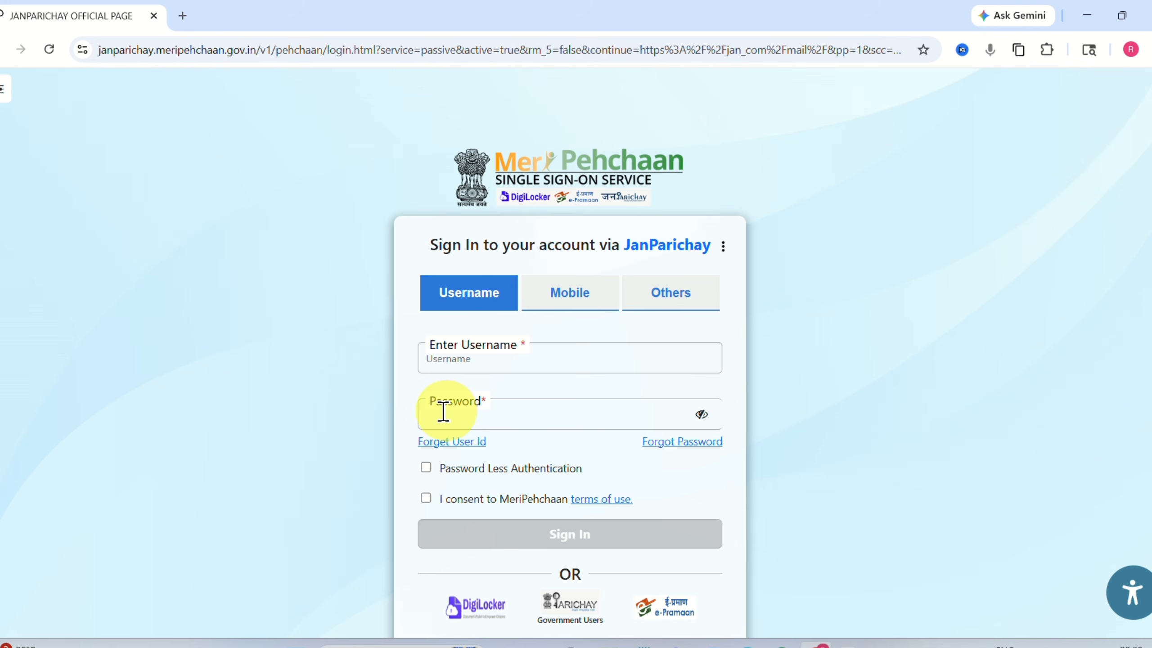
click(426, 467)
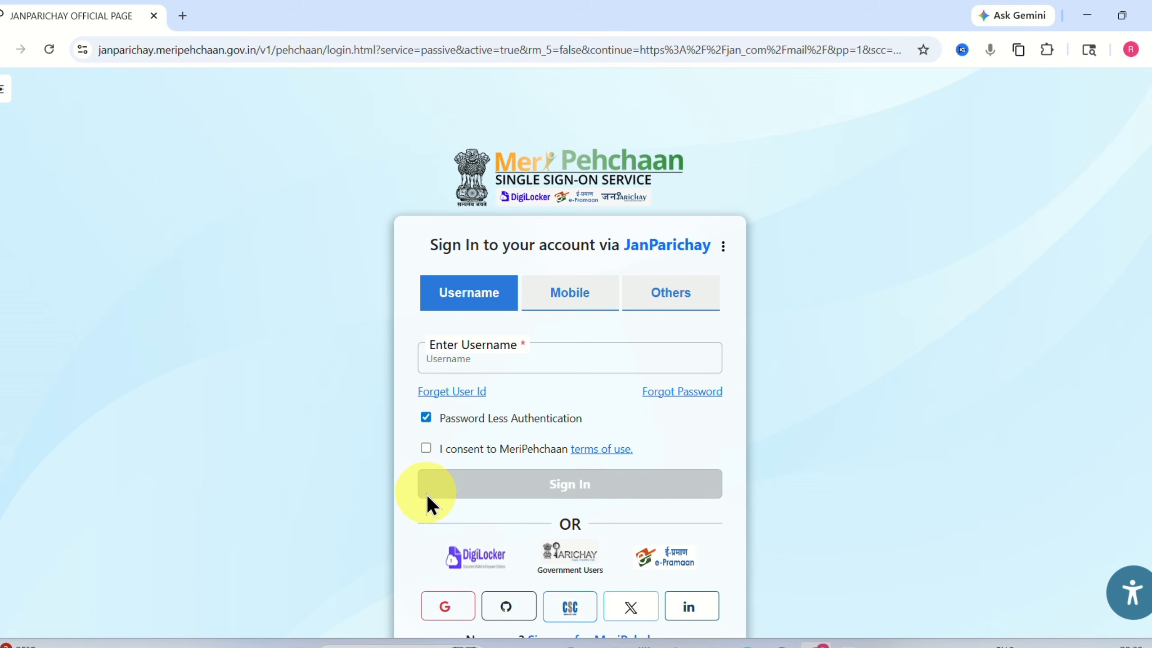
click(425, 448)
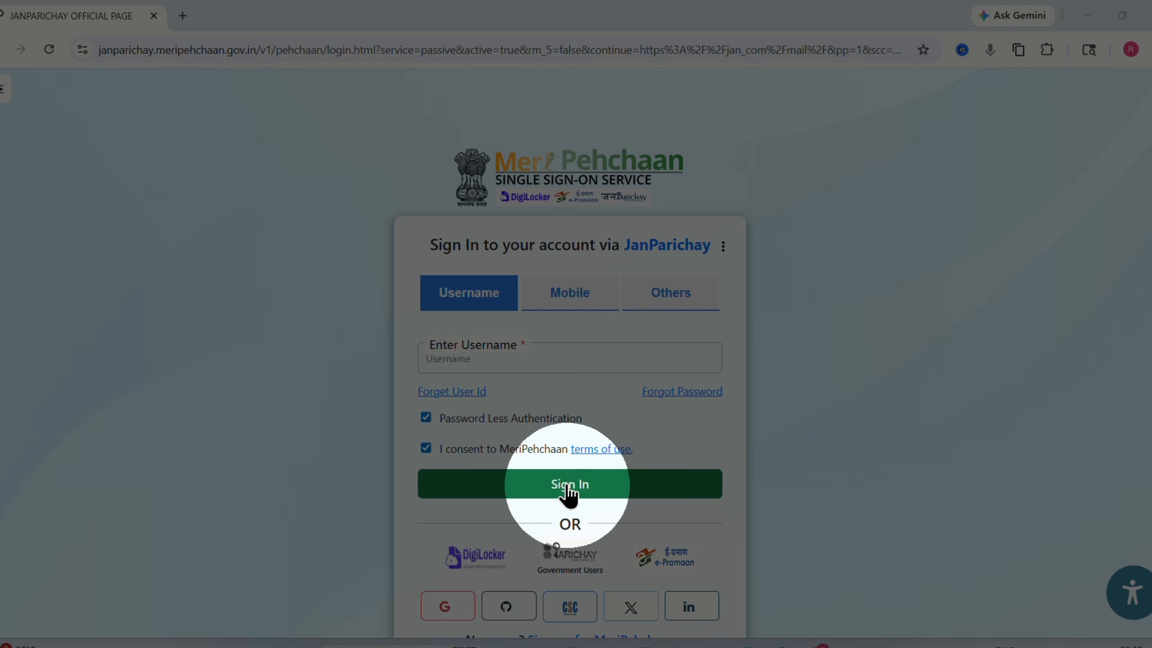
click(558, 494)
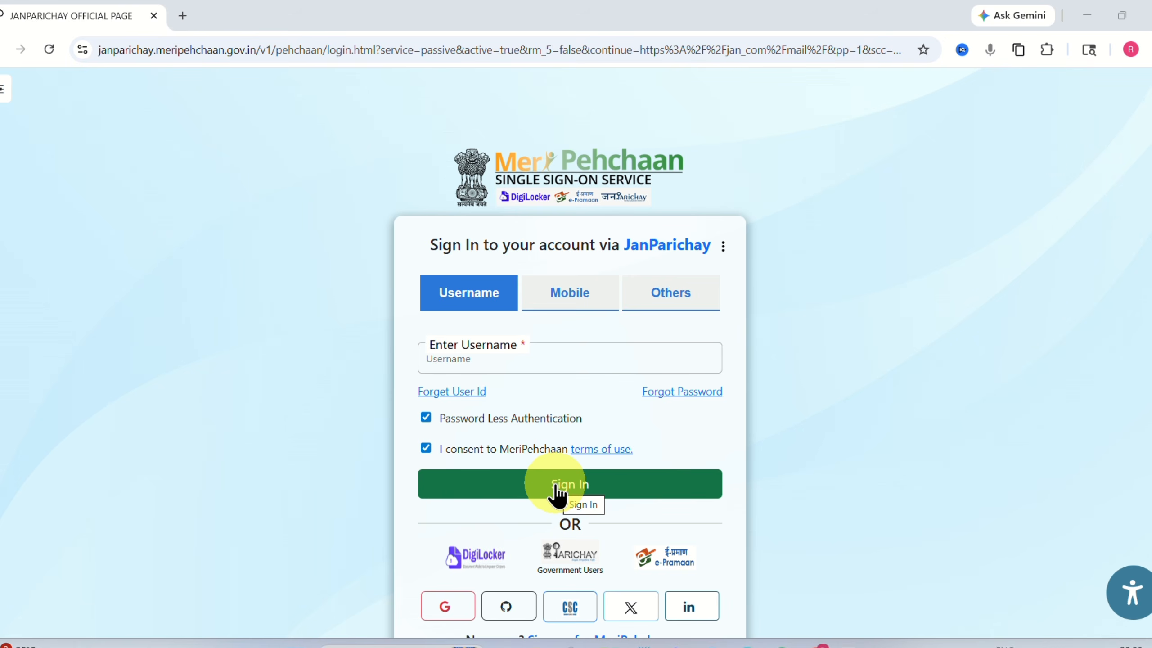
Sign in with the registered mobile number using passwordless login and an OTP on Mobile.
click(561, 309)
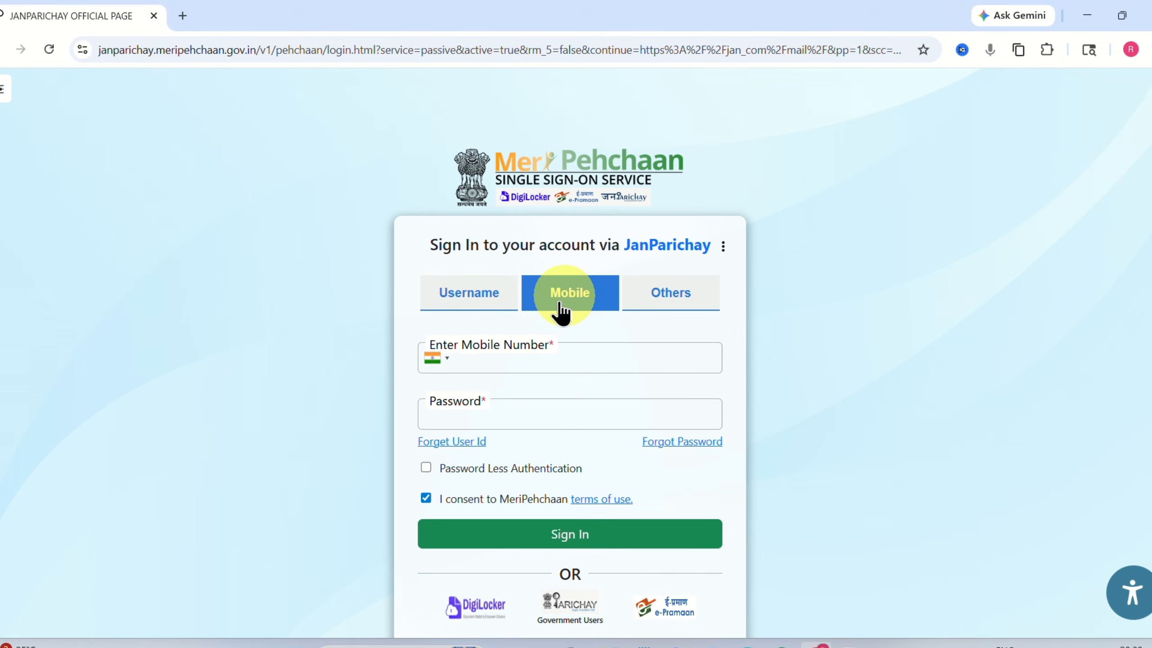
click(482, 357)
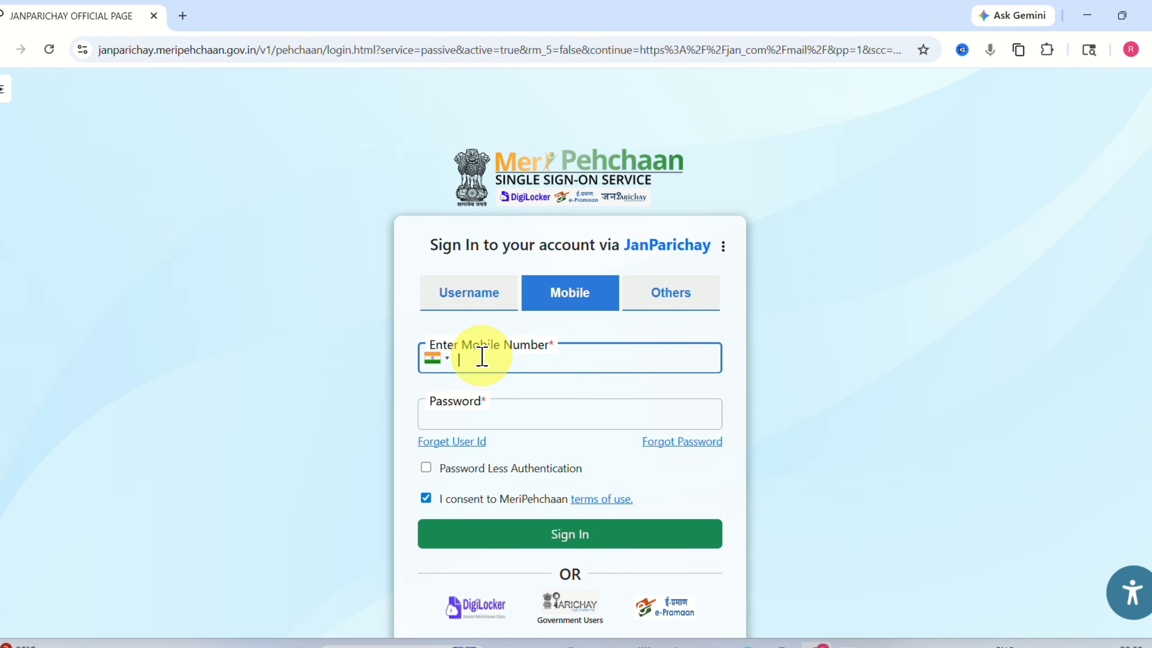
click(422, 469)
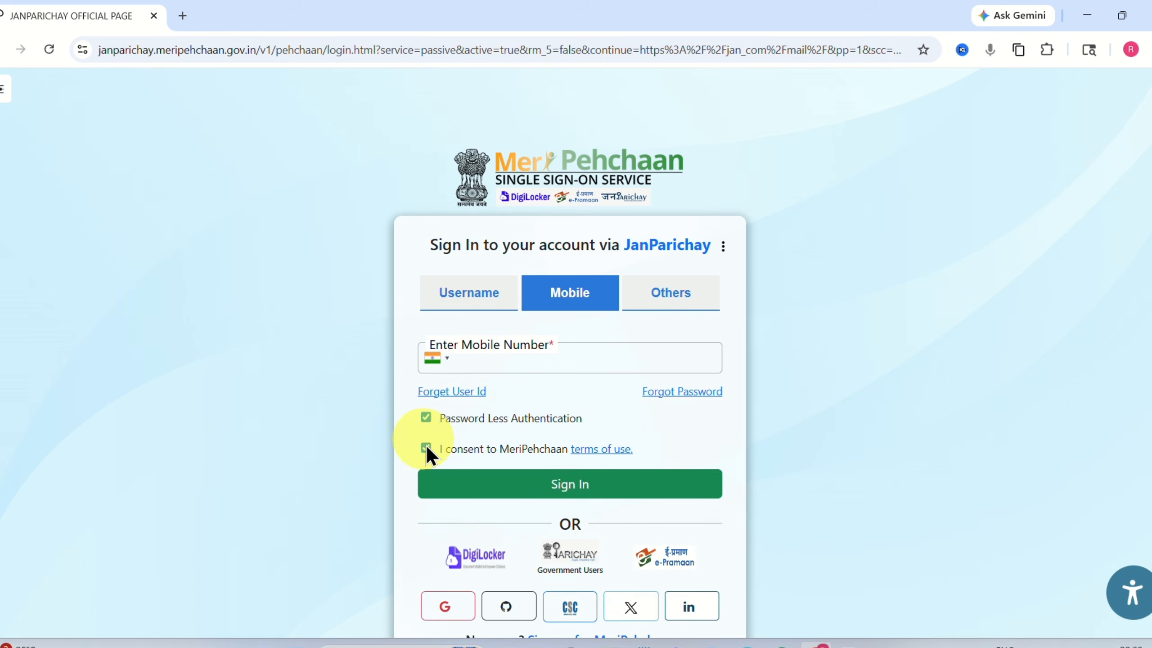
click(592, 490)
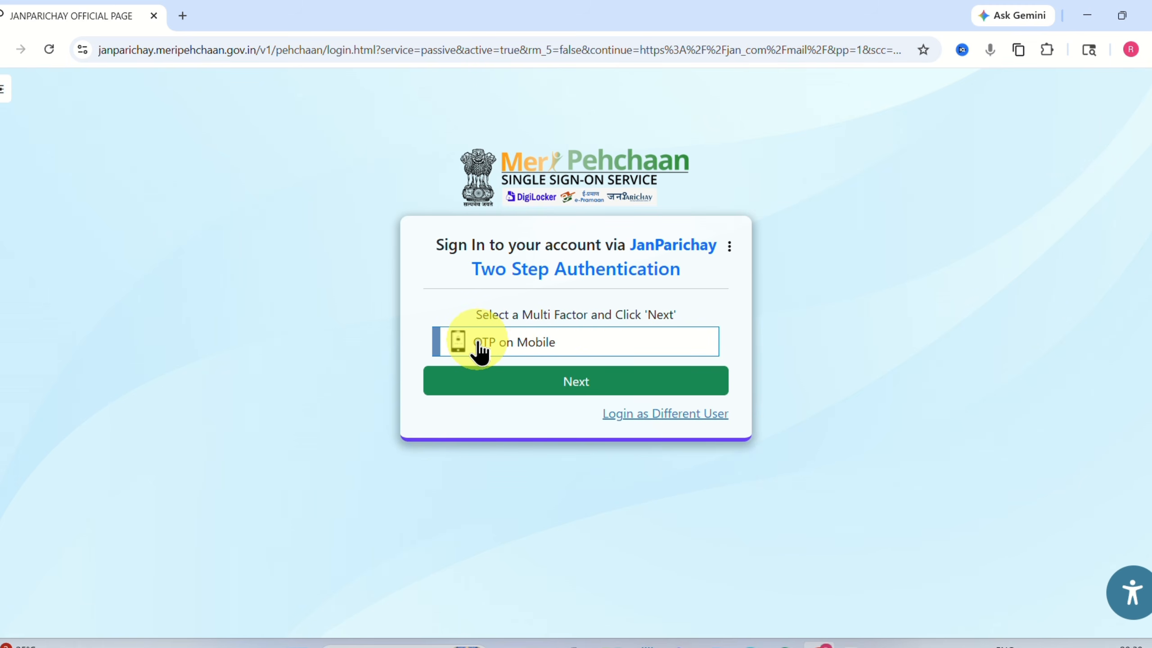
click(537, 349)
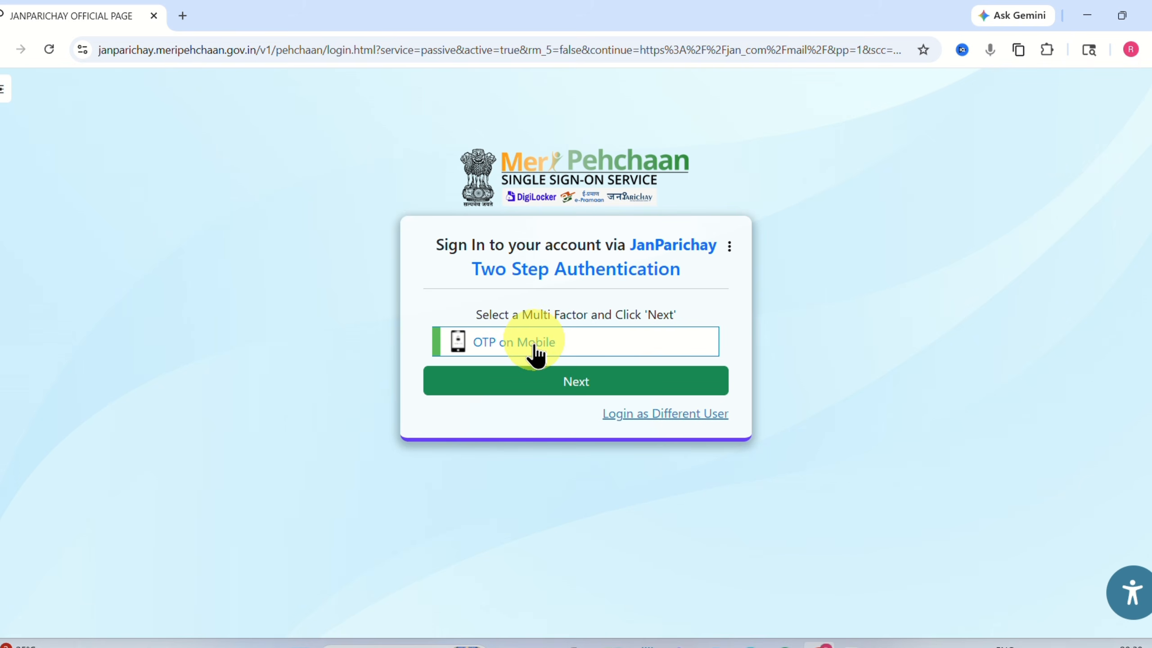
click(574, 390)
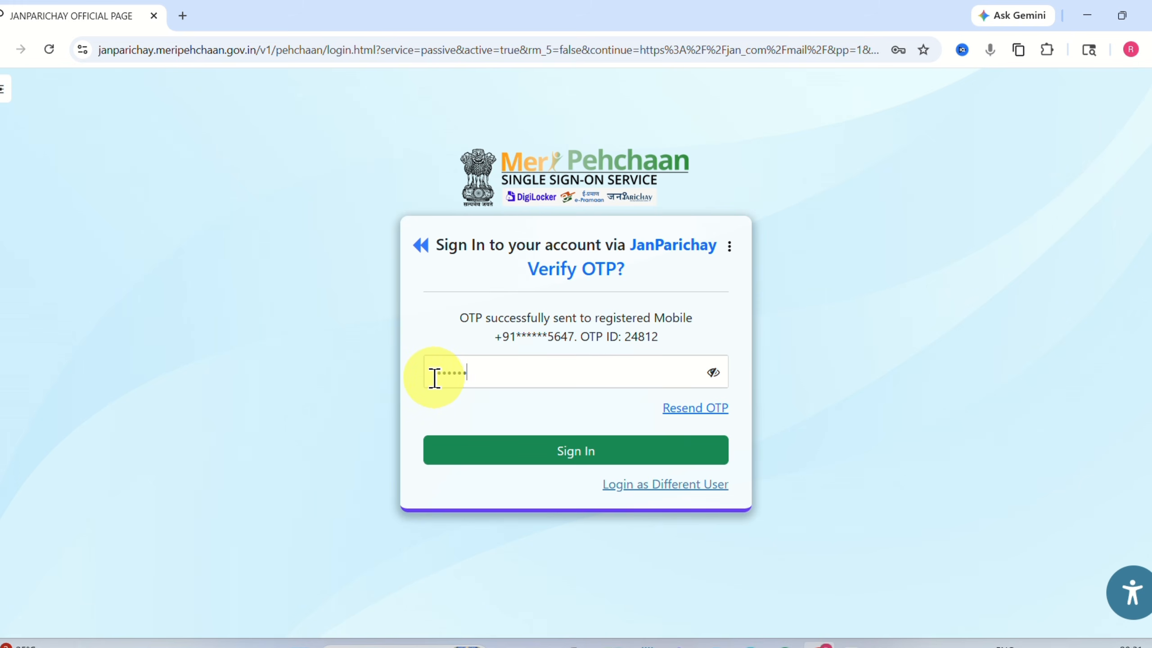
click(570, 456)
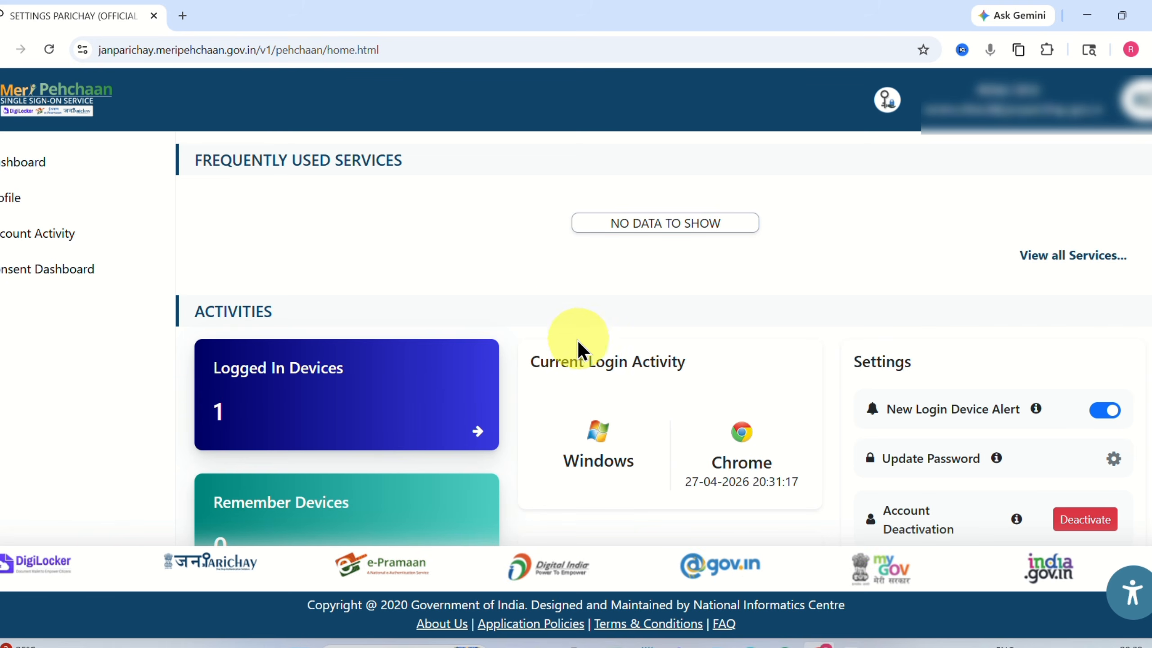
scroll(536, 320, down, 1)
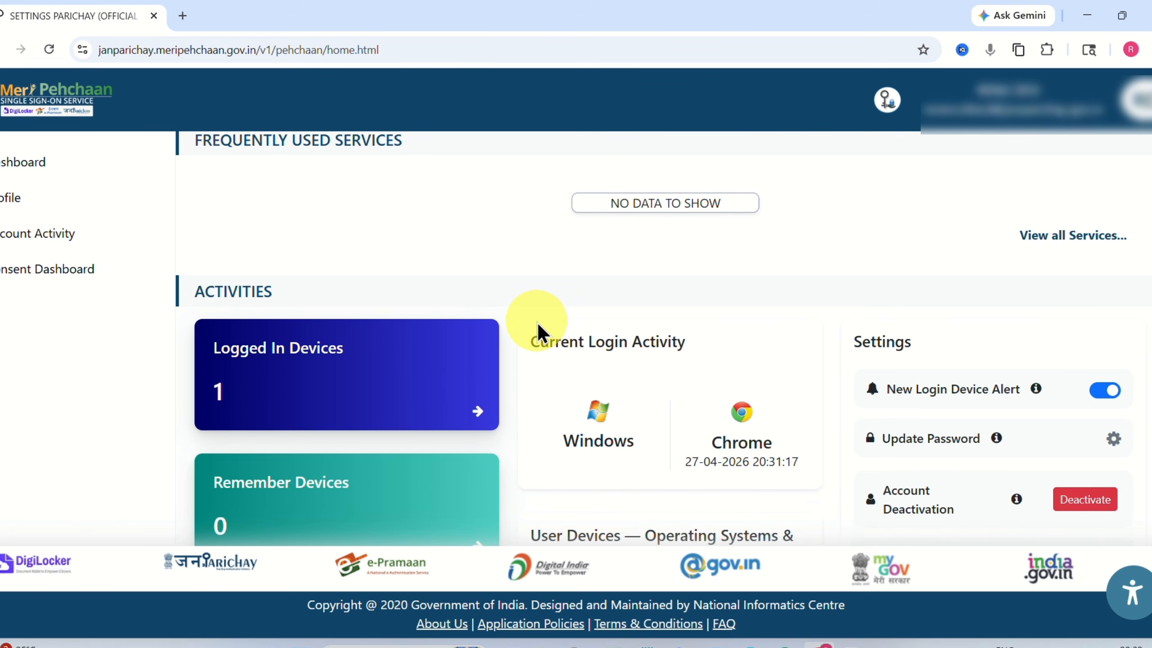
Find Bihar Ration Card Online Production under Bihar State Services and launch it with Access Now.
scroll(537, 320, down, 5)
scroll(532, 334, up, 5)
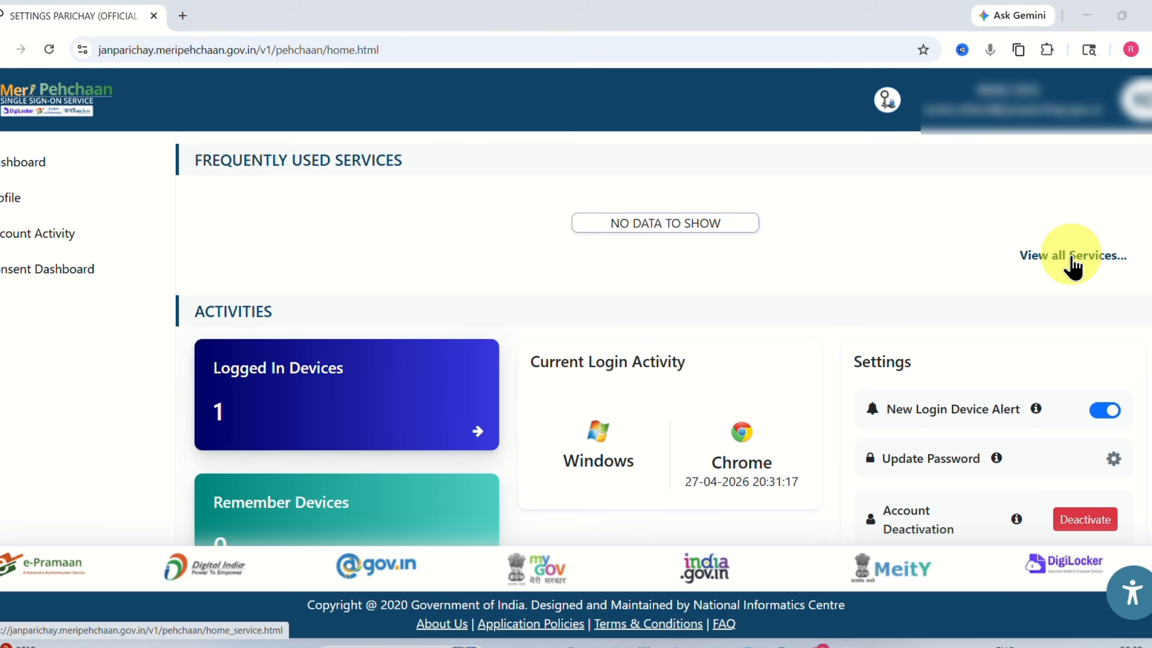
click(1072, 266)
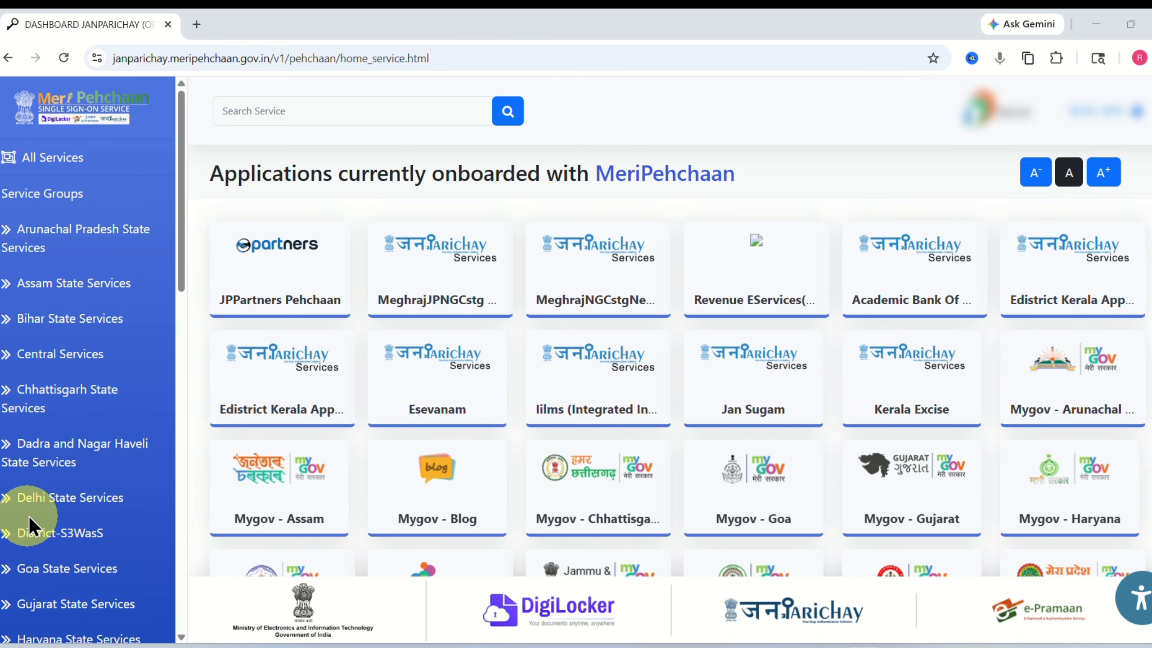
click(49, 326)
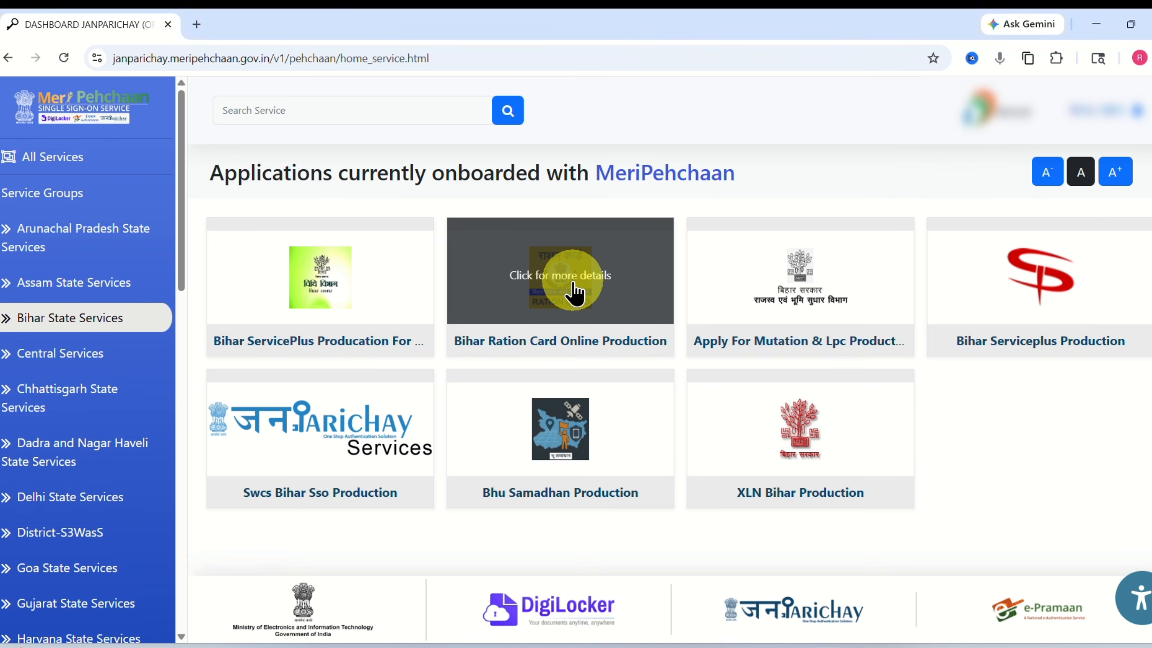
click(549, 281)
click(690, 419)
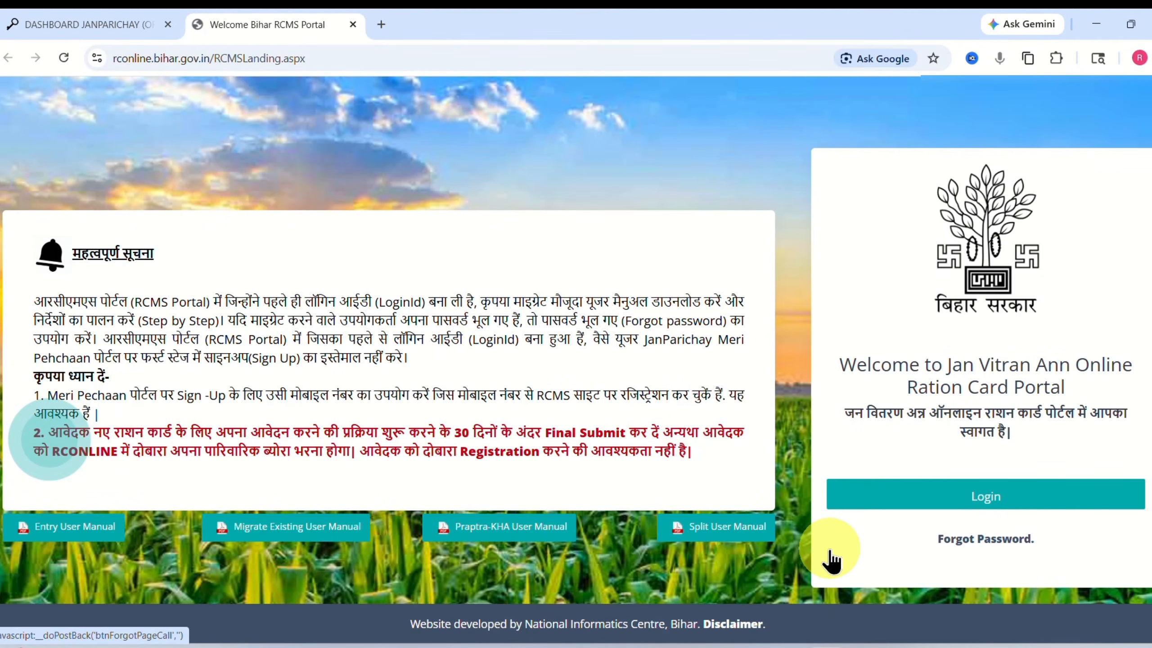
Log in via JanParichay, allow sharing basic details, and dismiss the not-registered notice.
click(979, 506)
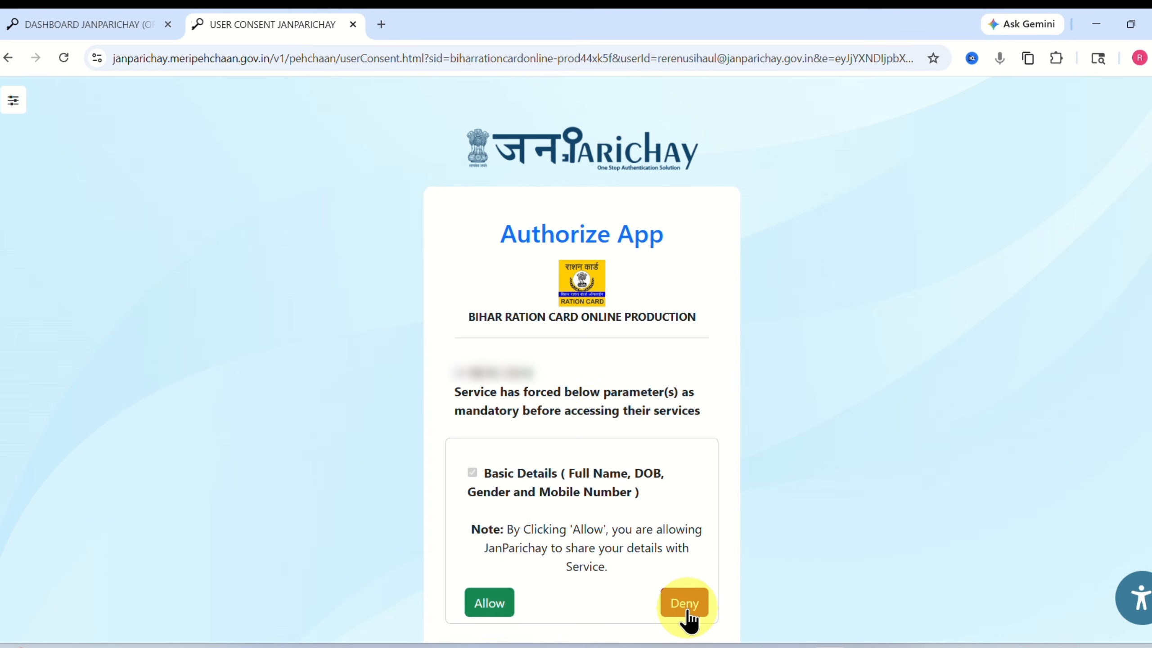
click(488, 603)
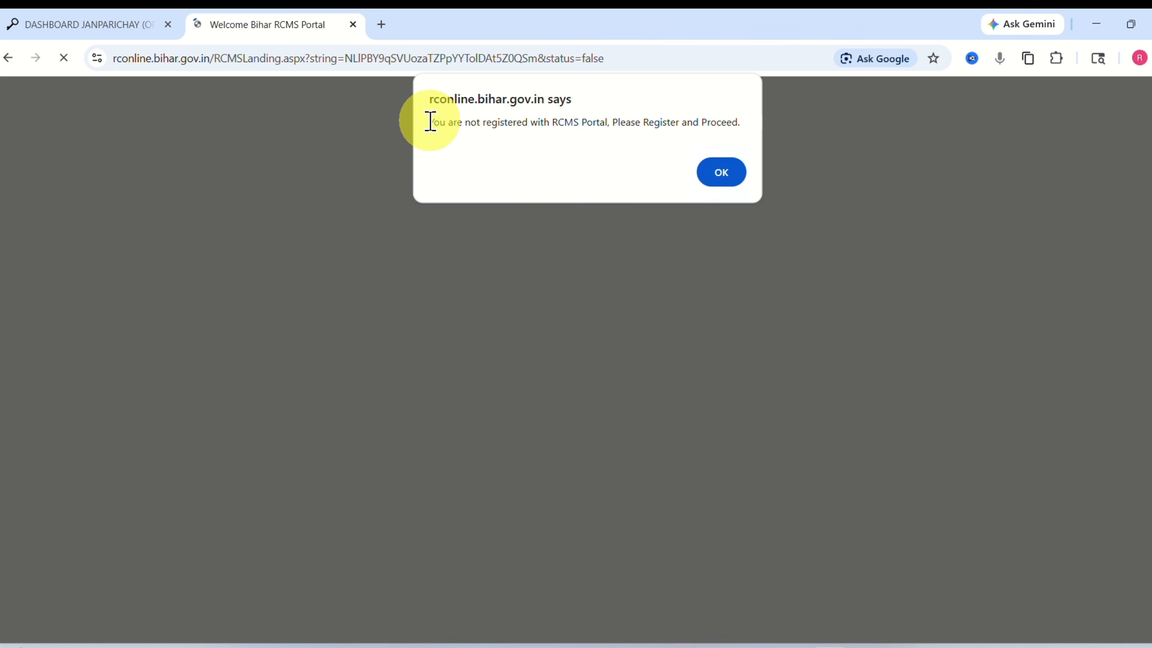
drag(429, 122, 613, 124)
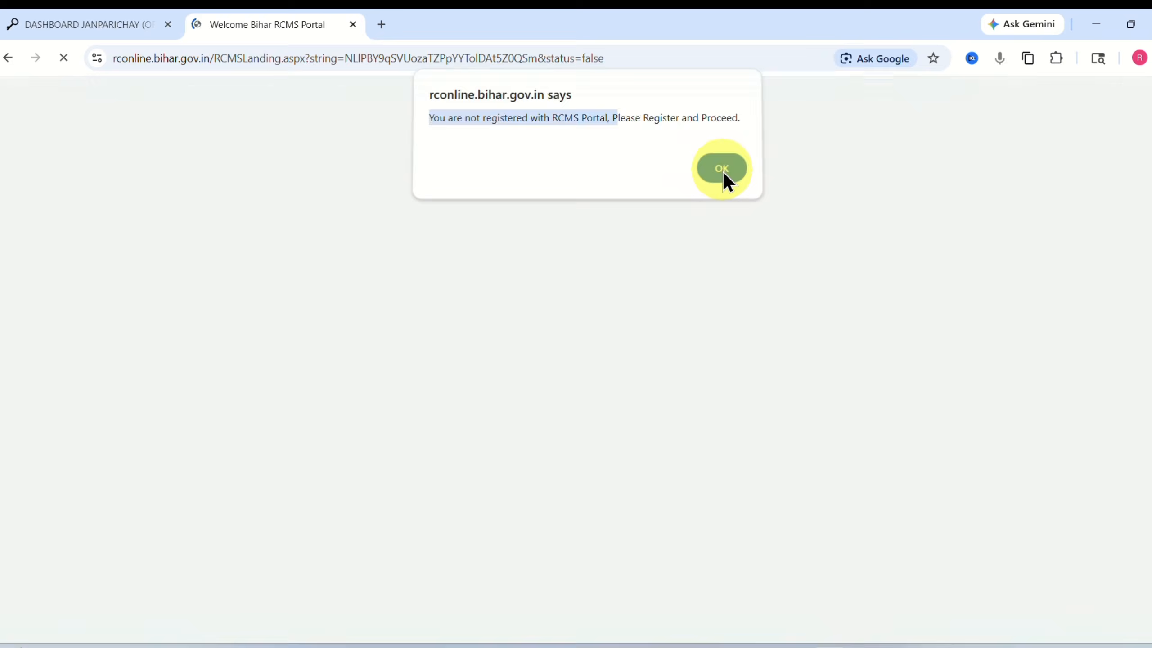
click(723, 171)
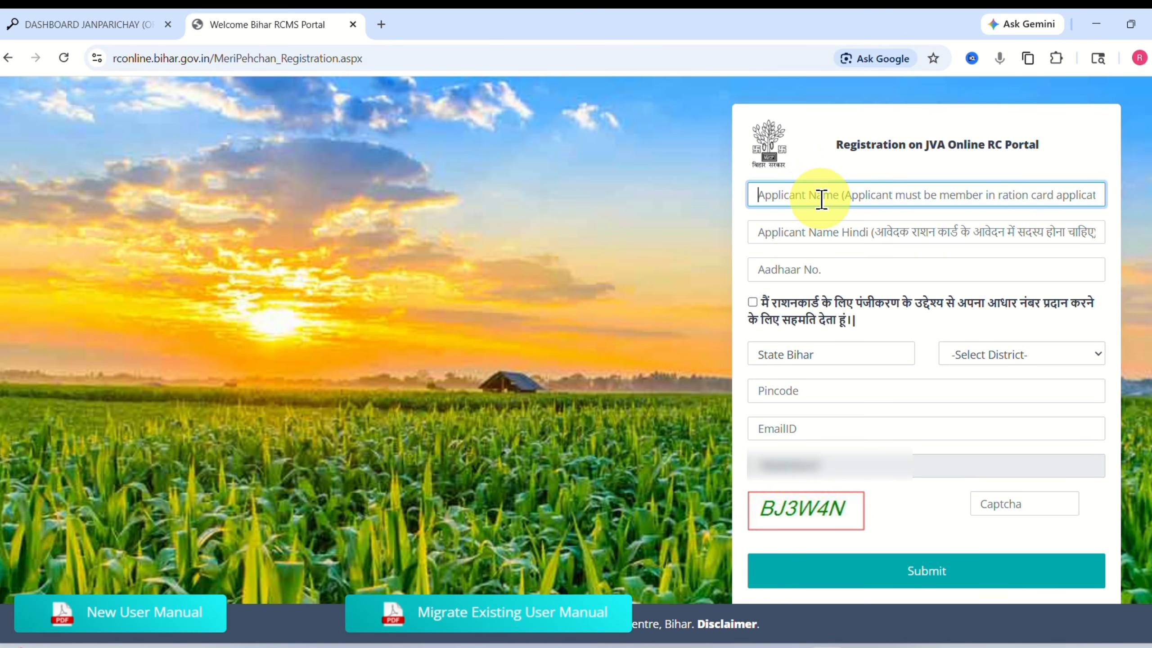
Enter the applicant's name in the English and Hindi name fields.
text(fgg)
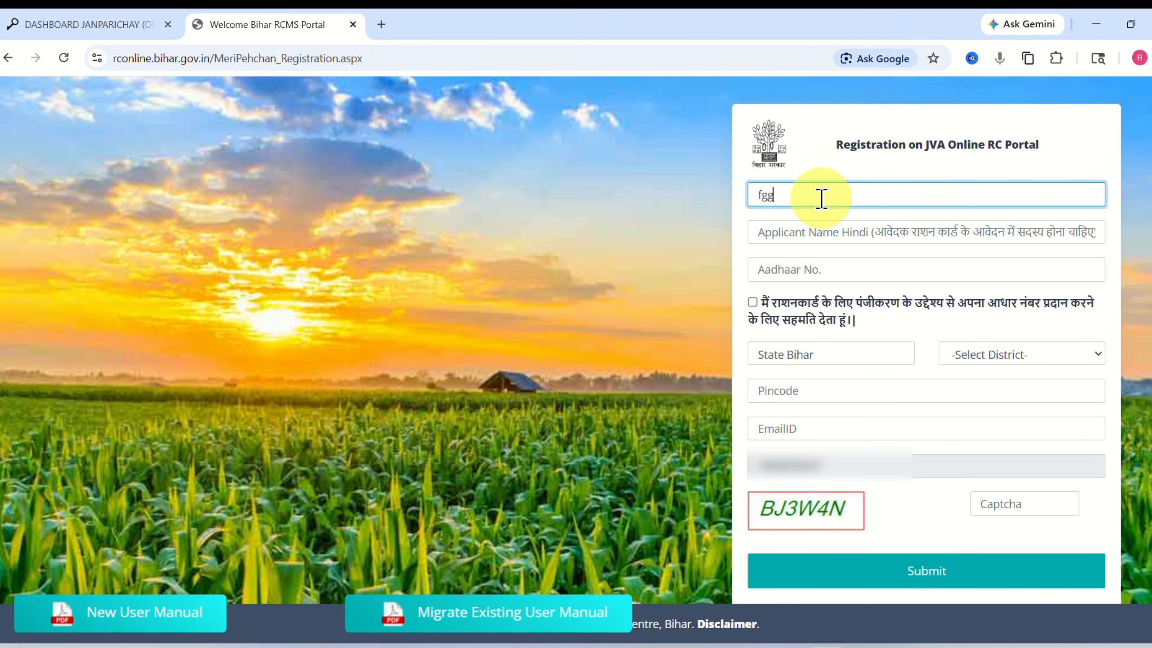
key(BackSpace)
key(BackSpace)
key(BackSpace)
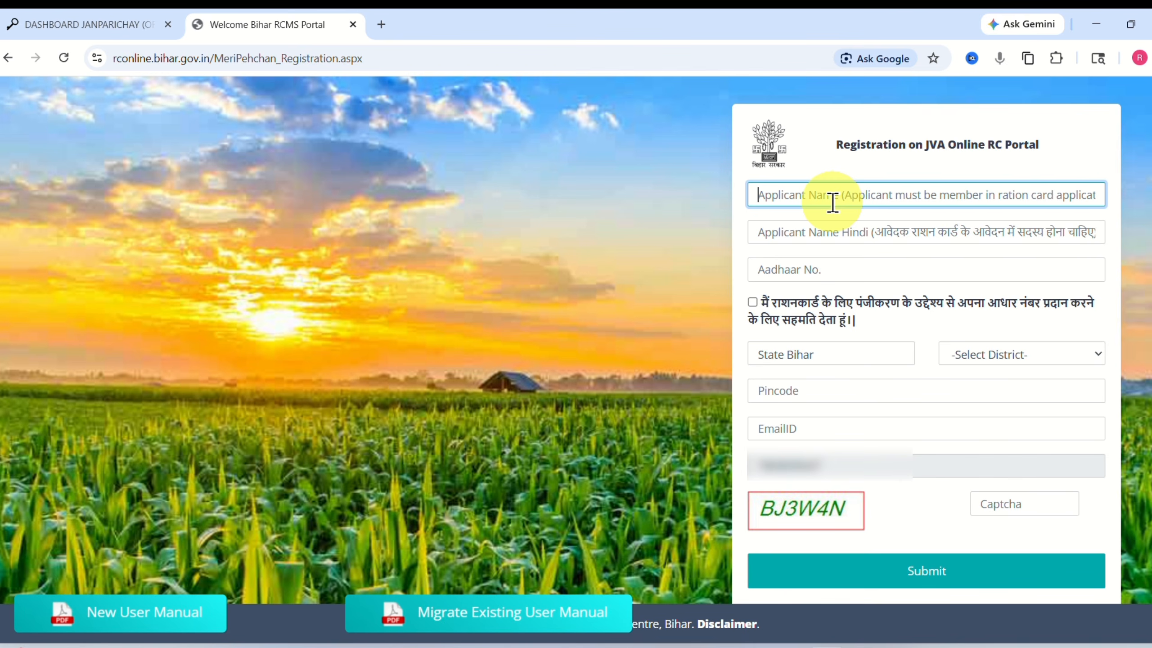
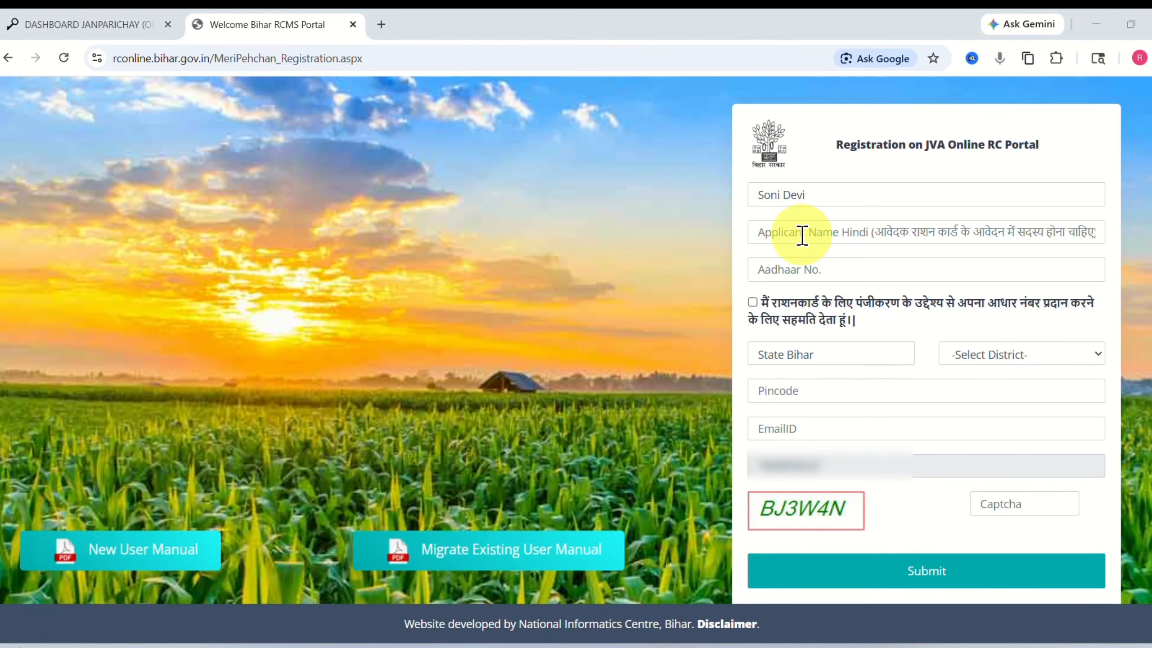
click(804, 234)
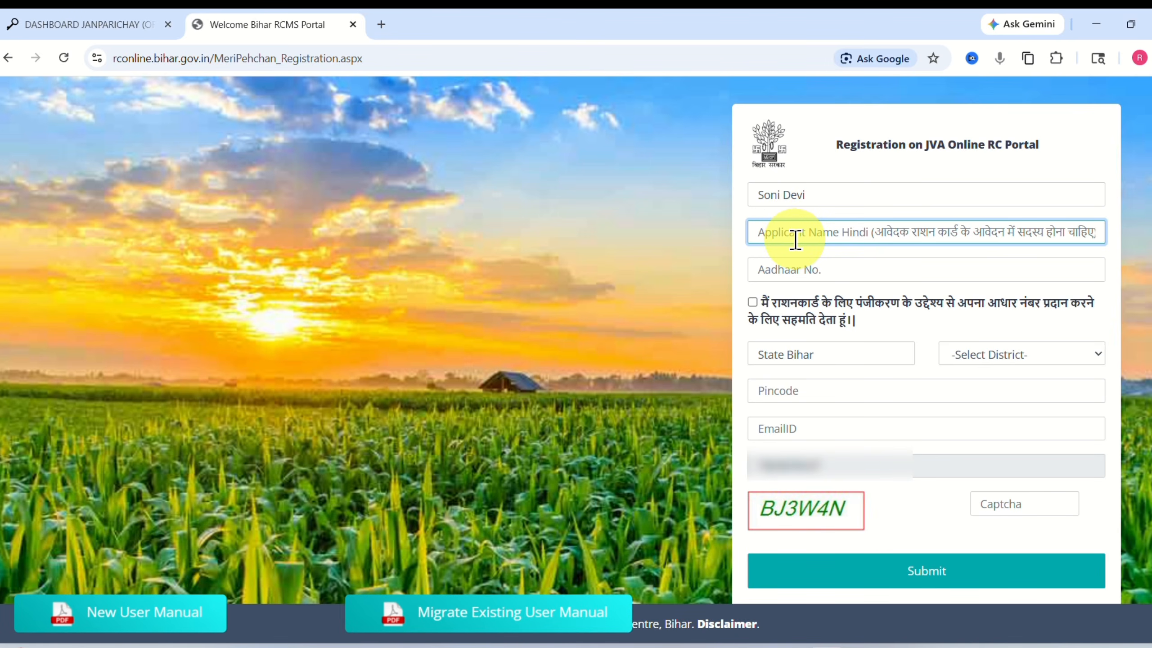
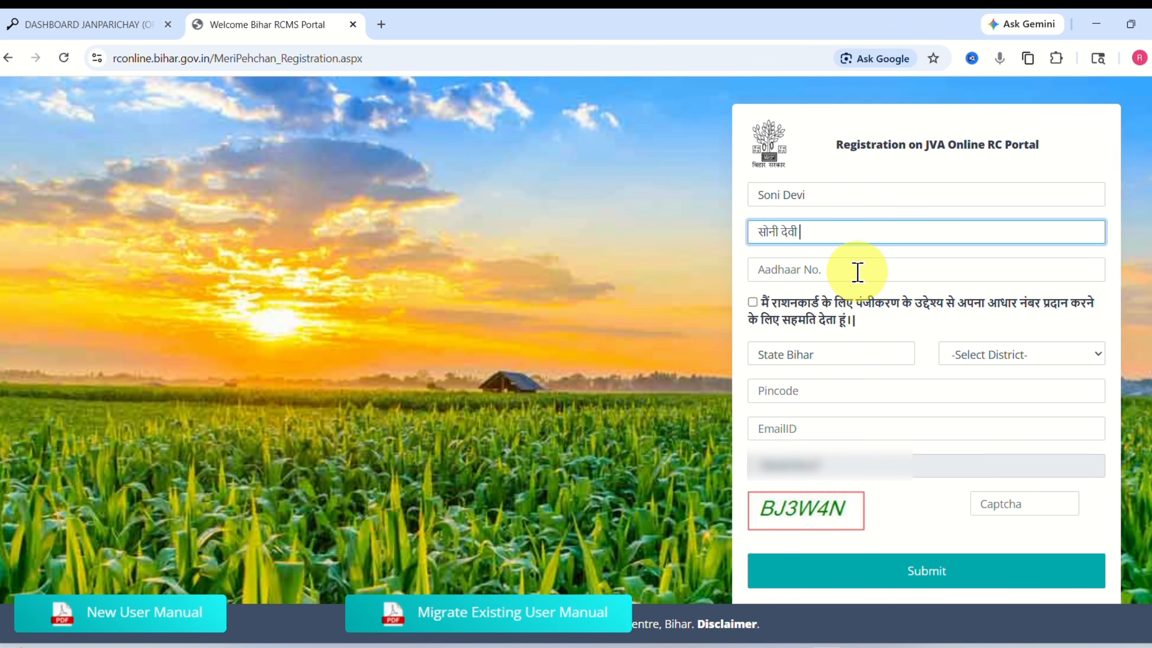
Give Aadhaar consent, choose Bhojpur as district, and fill pincode, email and captcha.
click(801, 269)
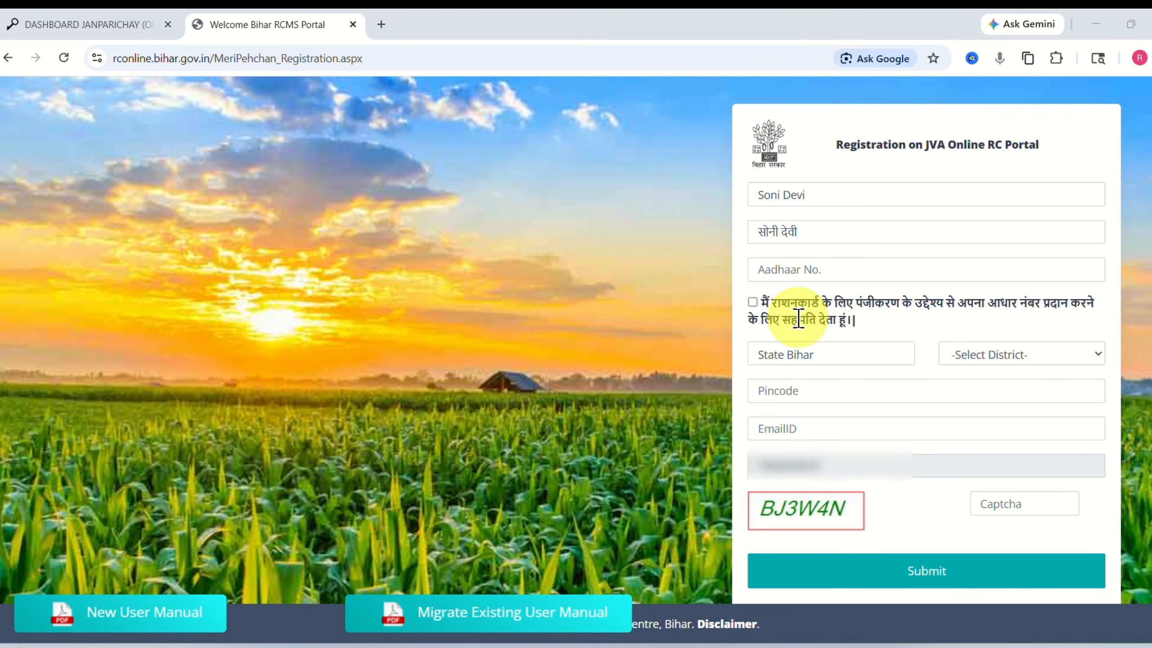
click(752, 301)
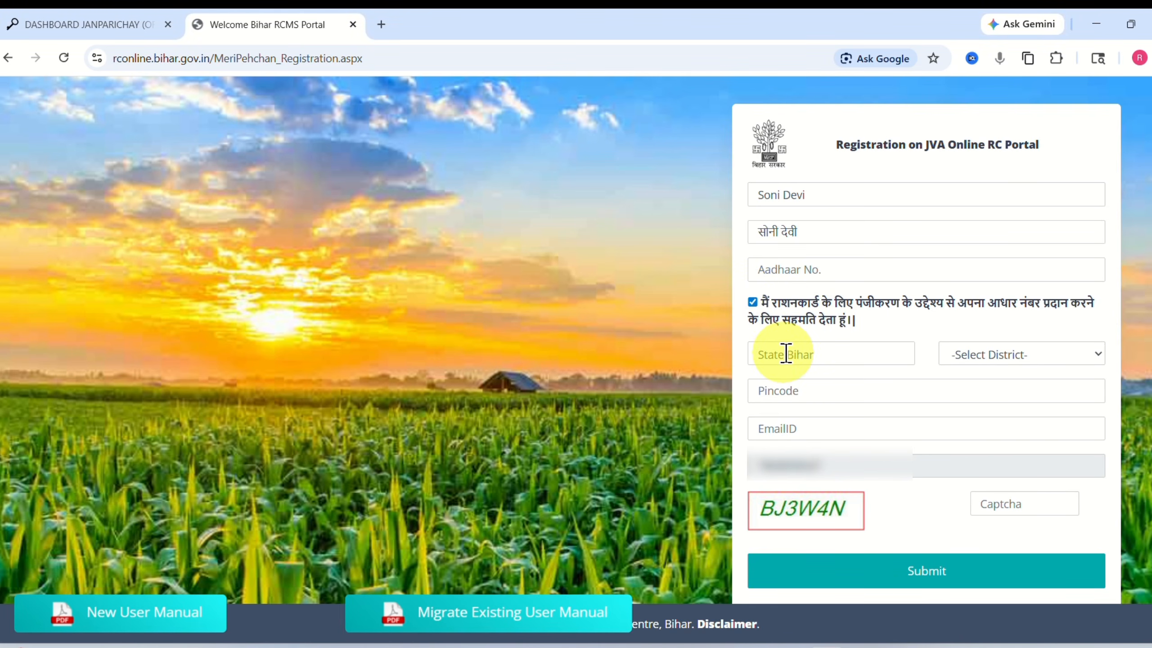
click(1016, 353)
scroll(1006, 294, down, 6)
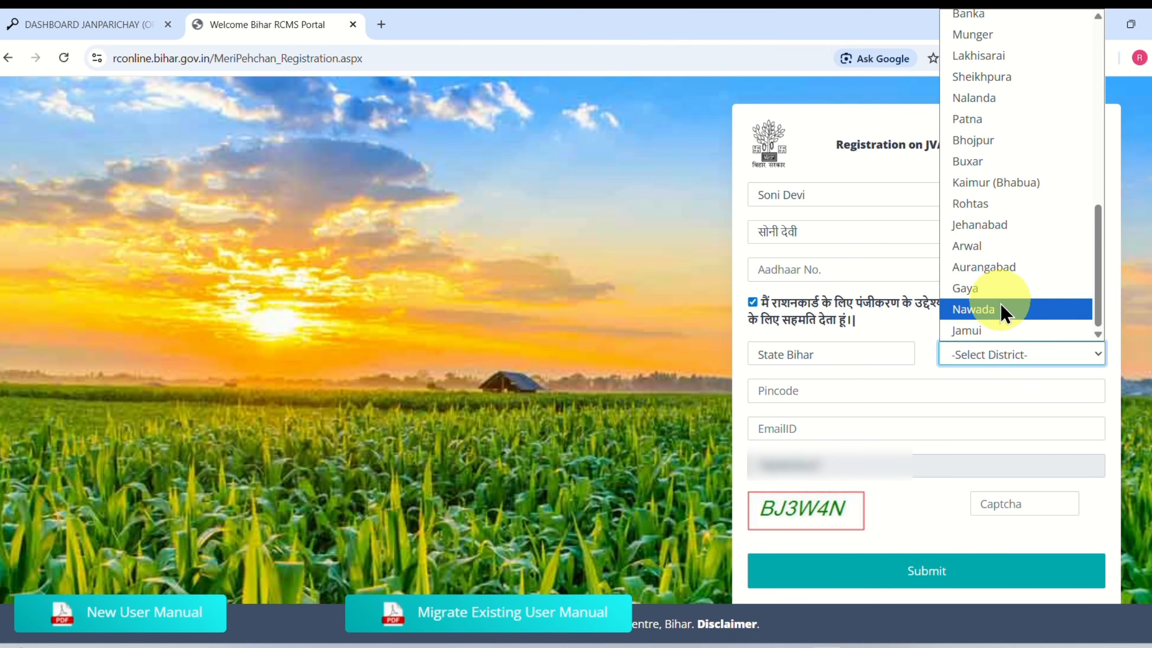
scroll(967, 261, up, 8)
scroll(969, 243, down, 8)
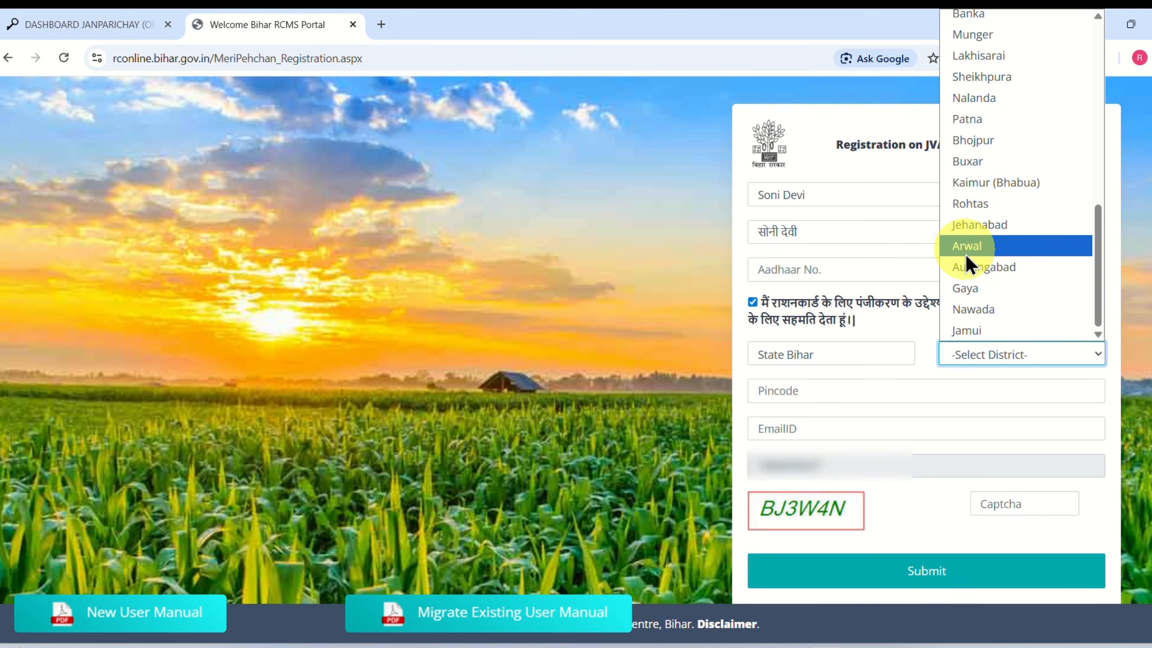
click(954, 141)
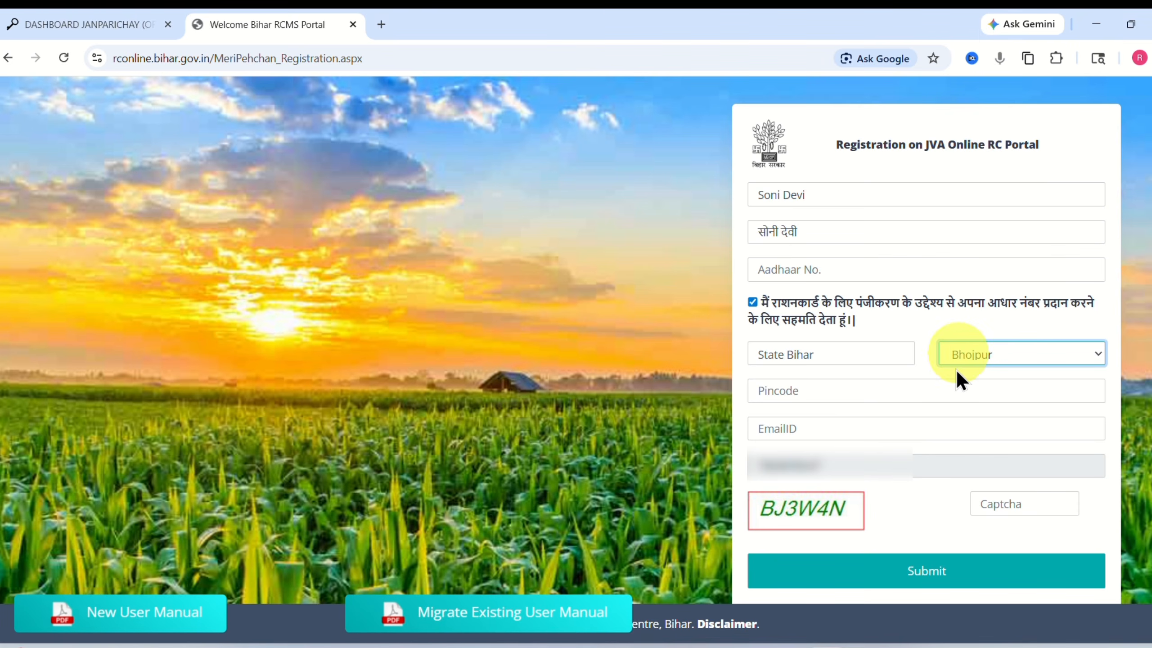
click(791, 391)
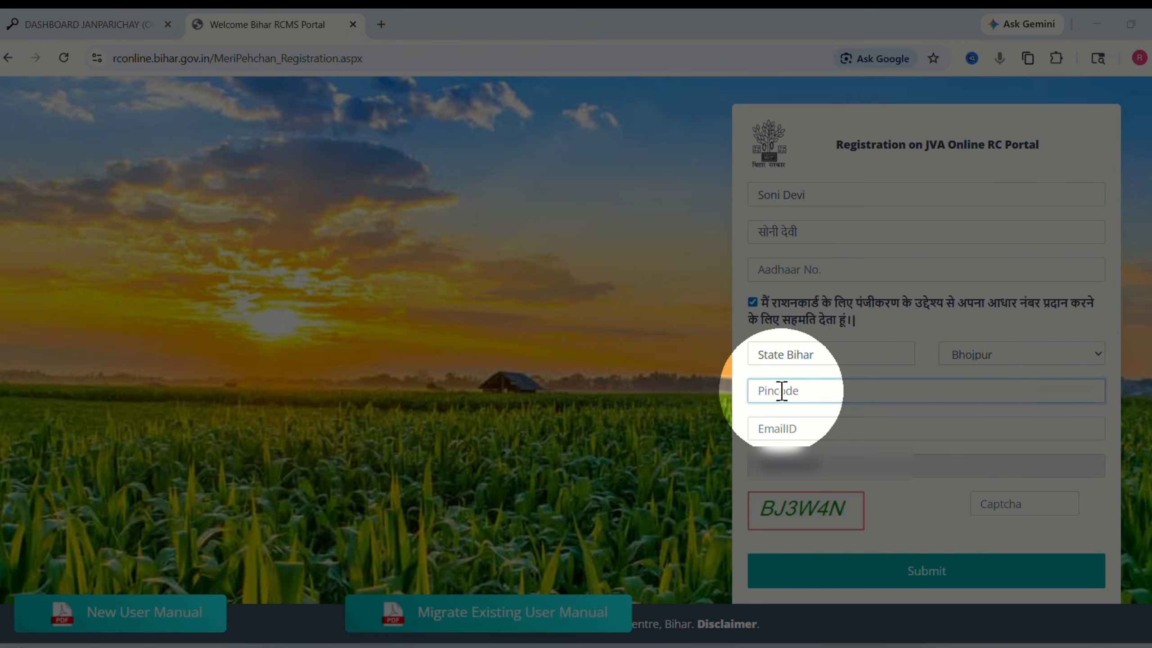
click(787, 427)
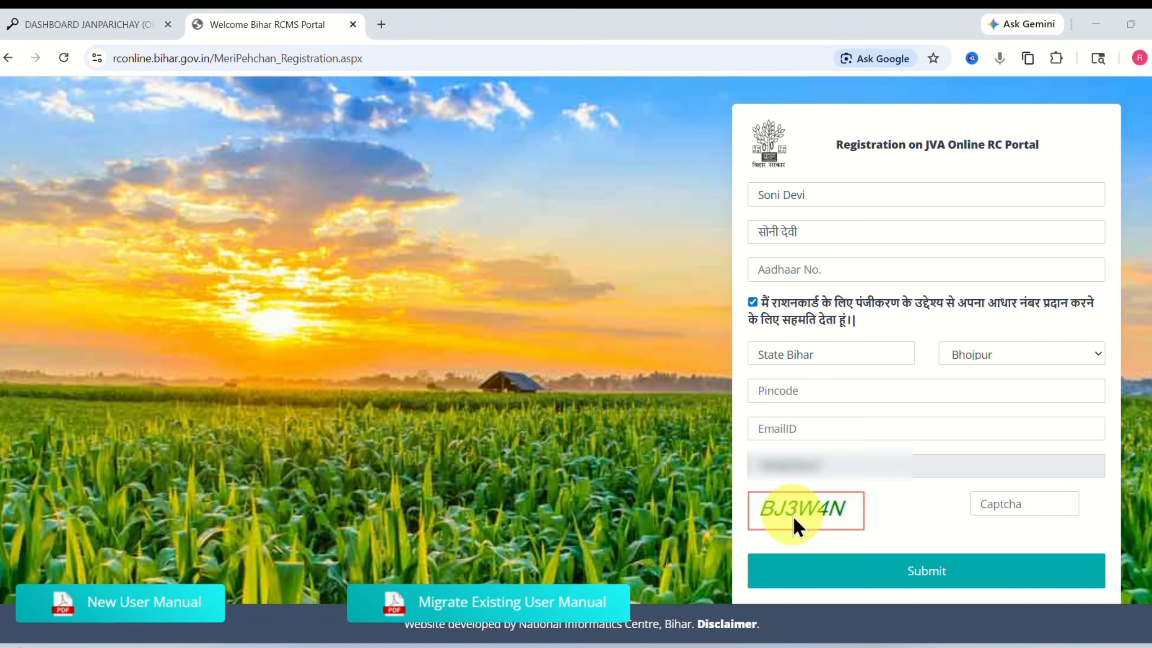
click(1007, 504)
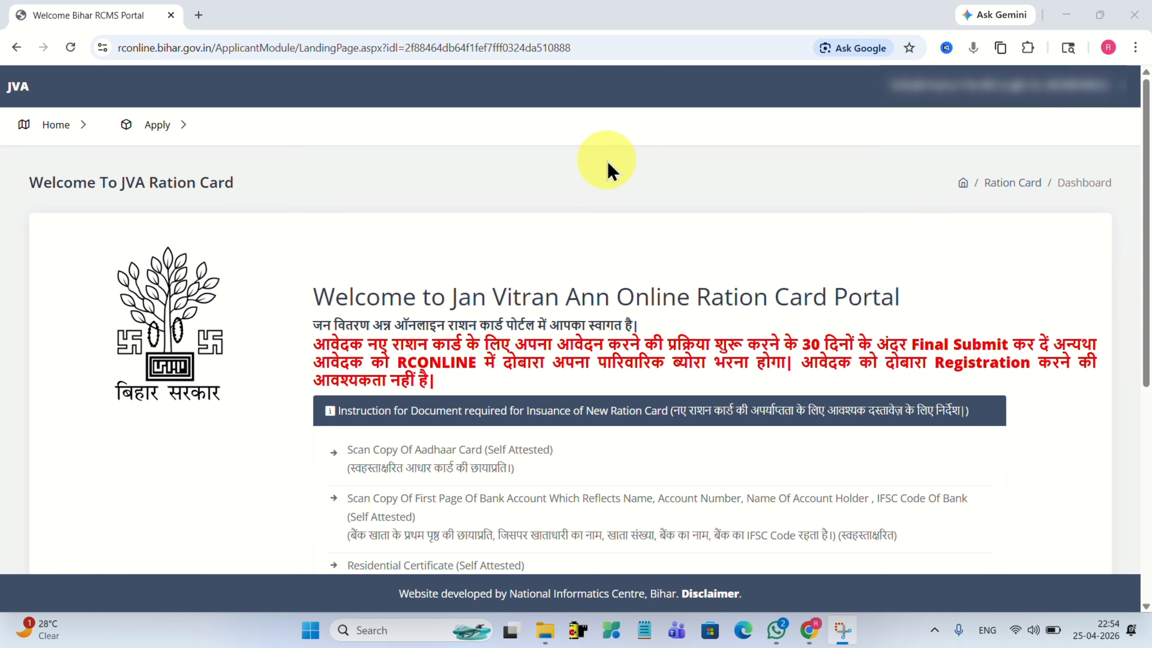
Start a new rural ration card application from the Apply > New Apply menu.
click(156, 127)
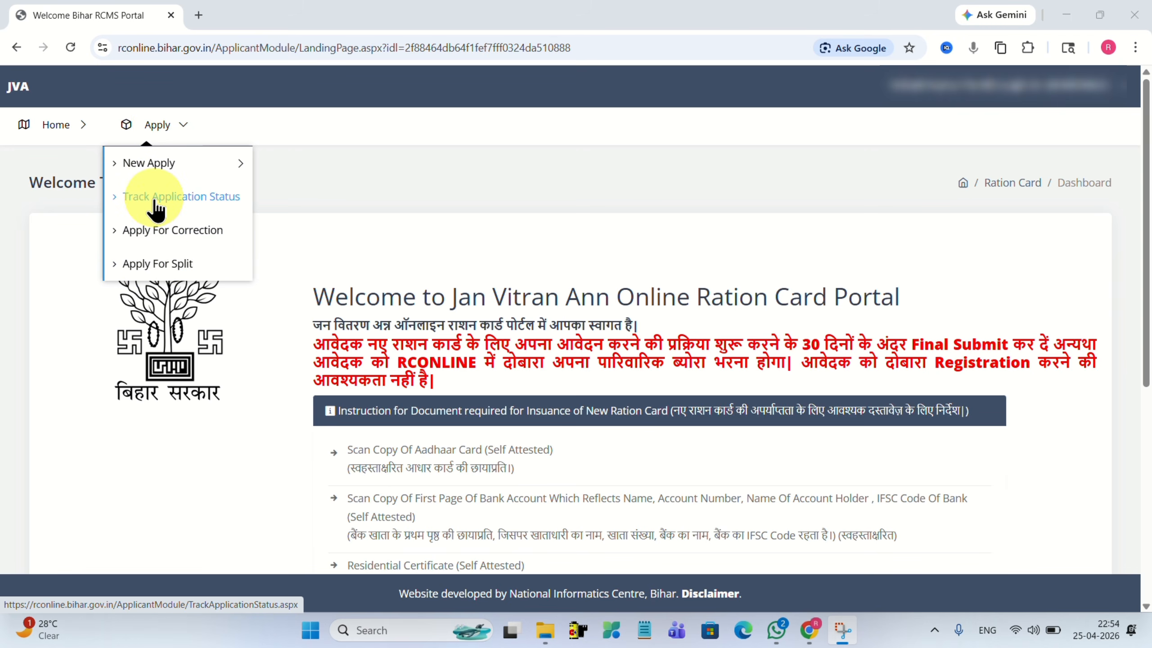
click(131, 162)
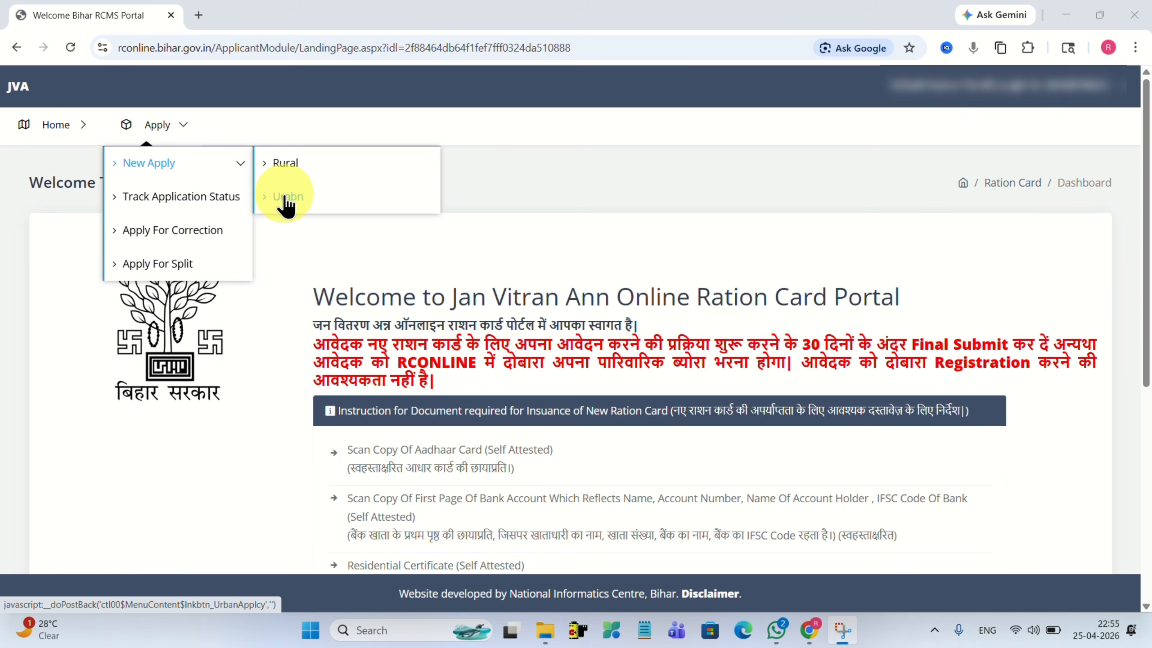
click(279, 162)
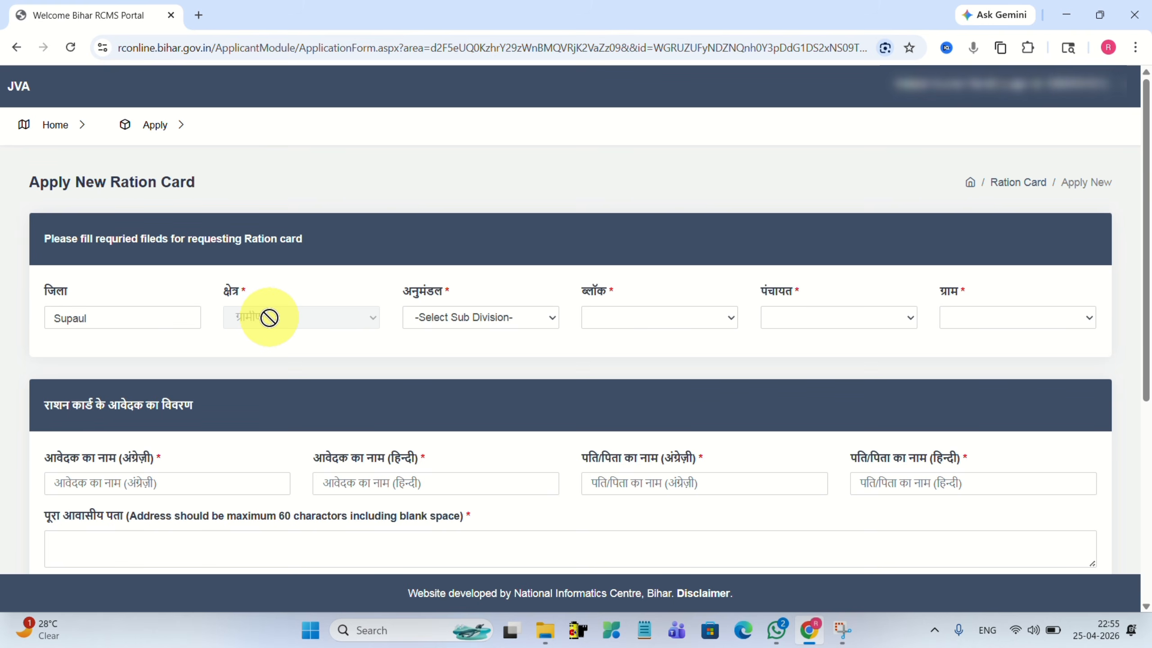
Choose sub division SUPAUL, block Supaul, panchayat SUKHPUR-SOLHANI and village Sukhpur Solhani.
click(436, 317)
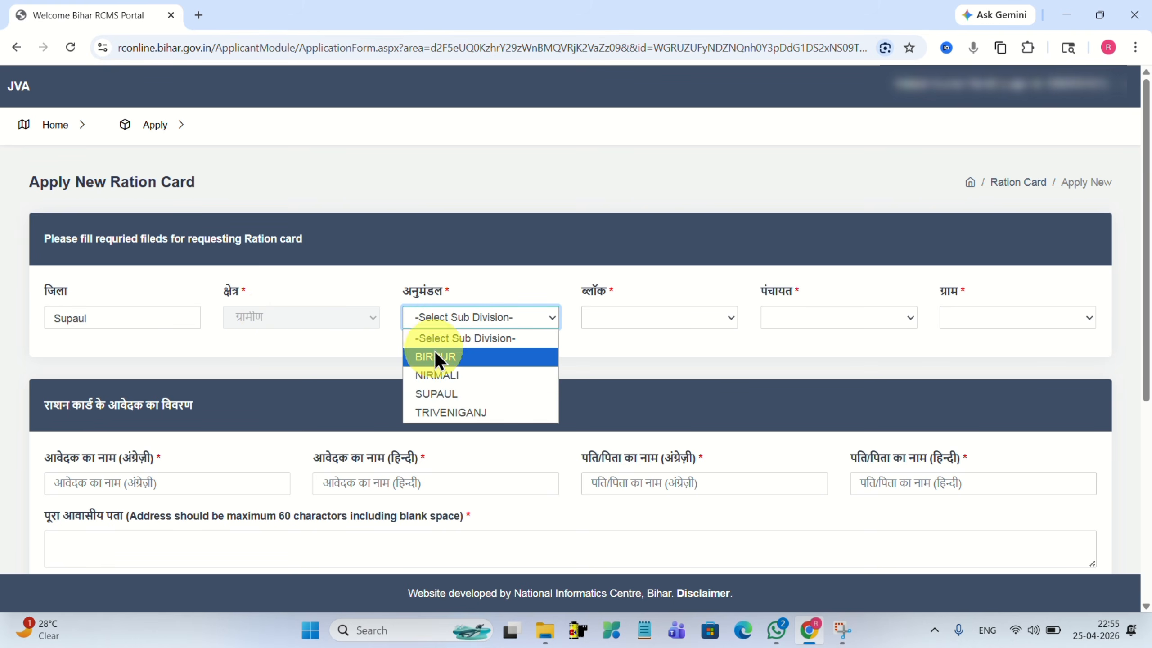
click(425, 395)
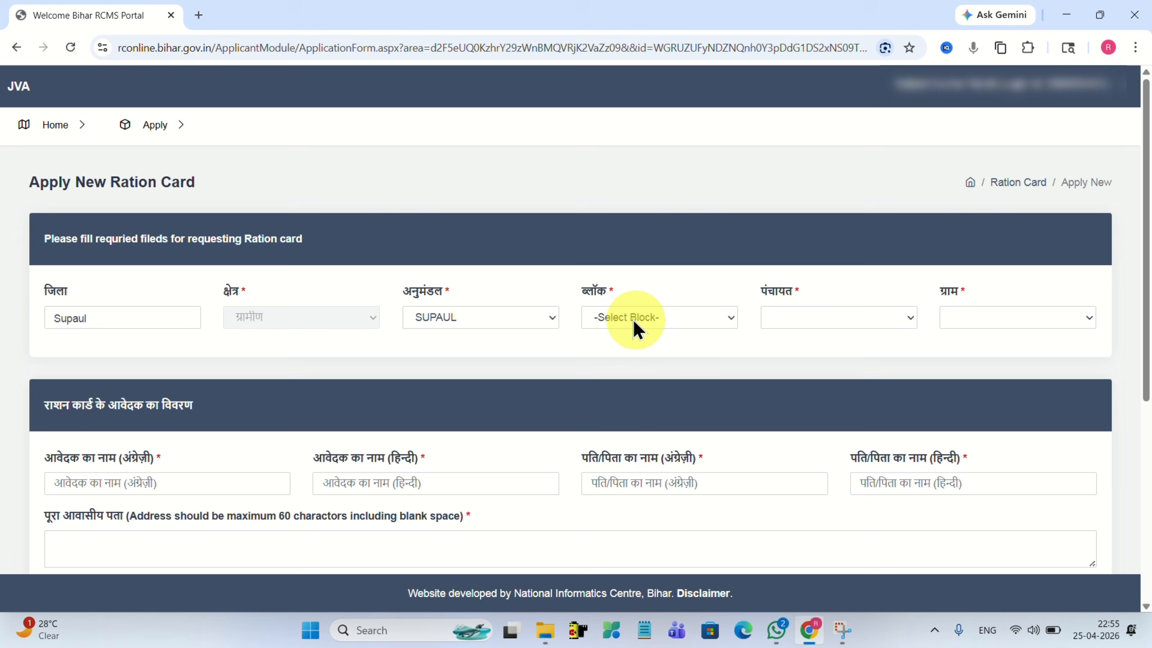
click(619, 314)
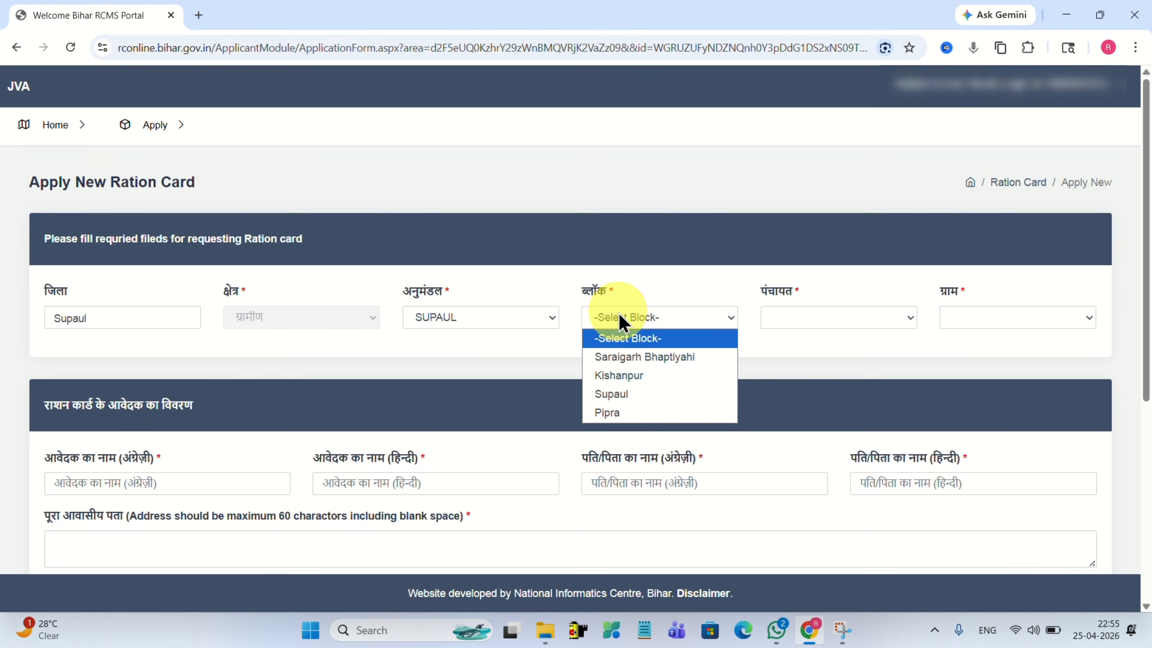
click(602, 394)
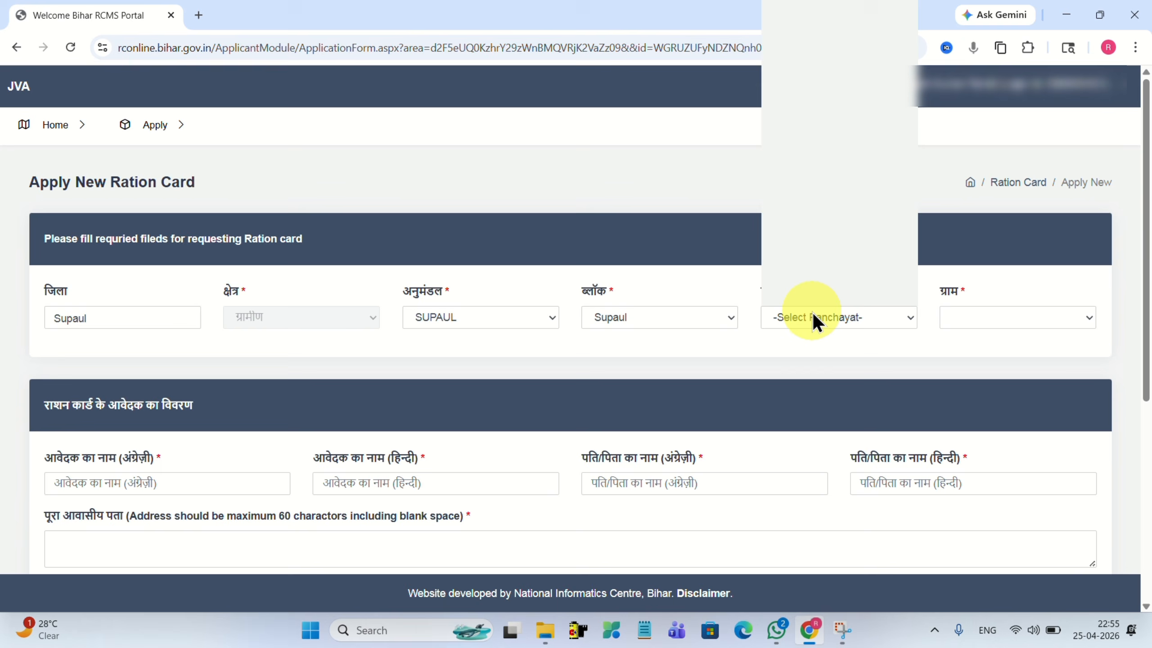
click(812, 314)
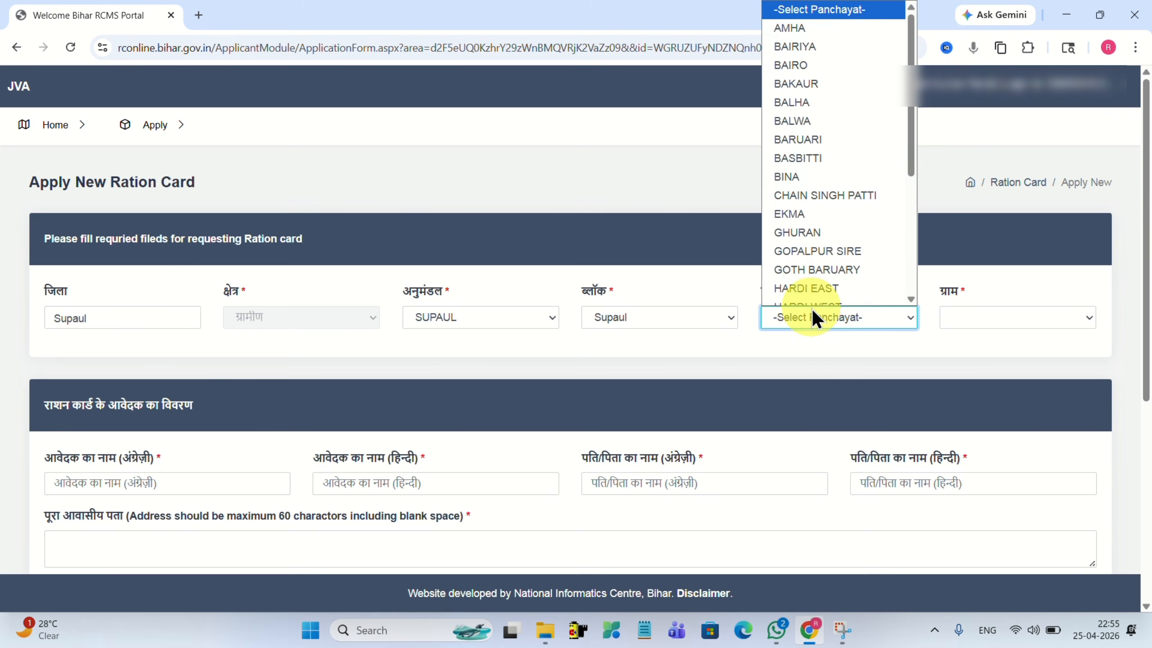
scroll(808, 175, down, 4)
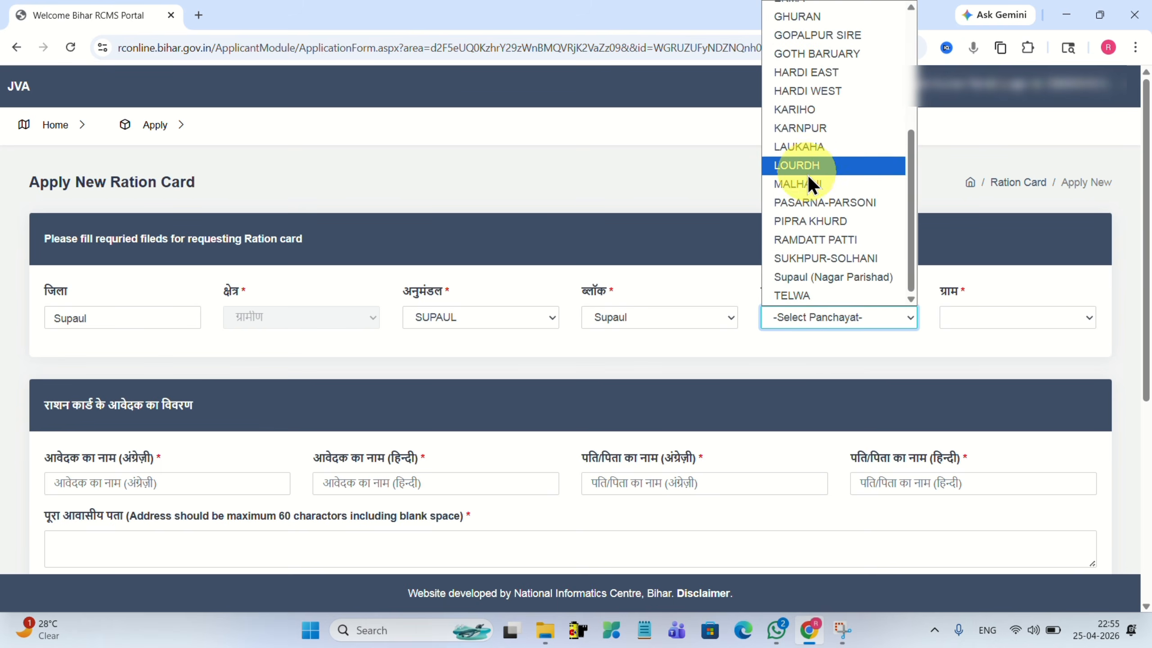
click(795, 258)
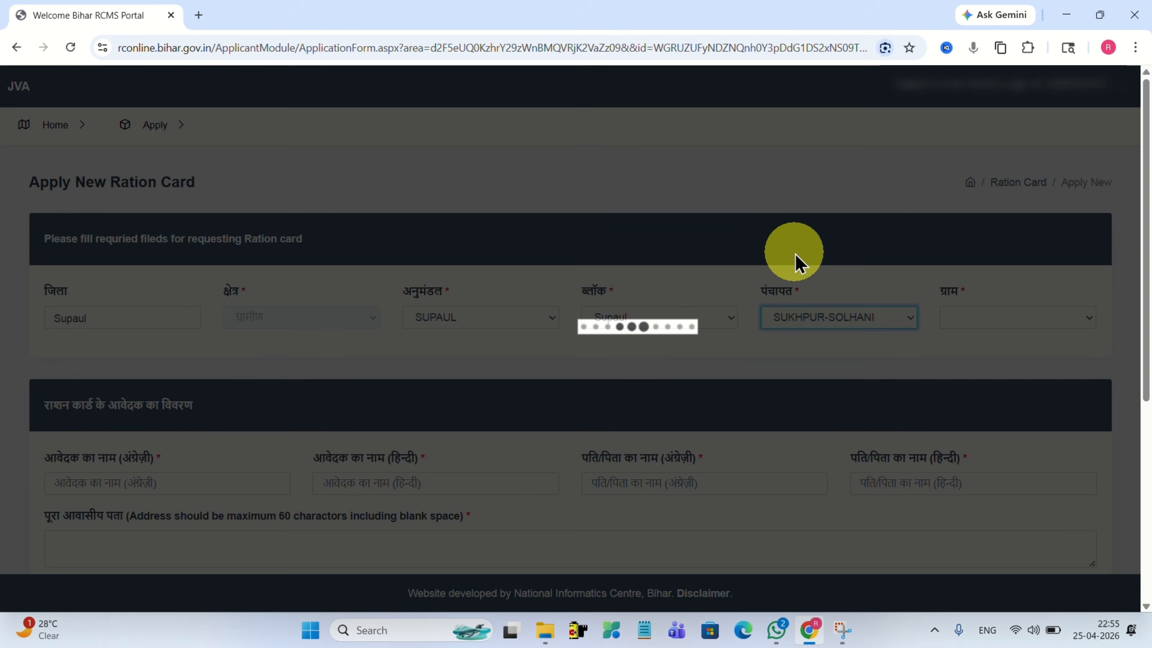
click(967, 317)
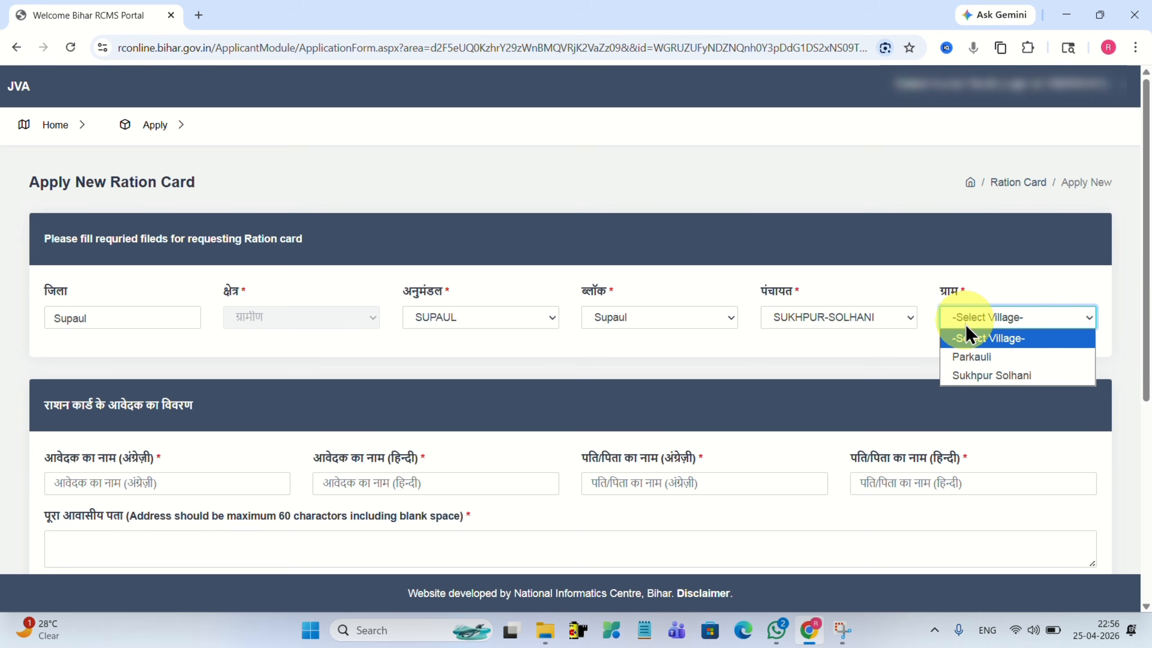
click(965, 373)
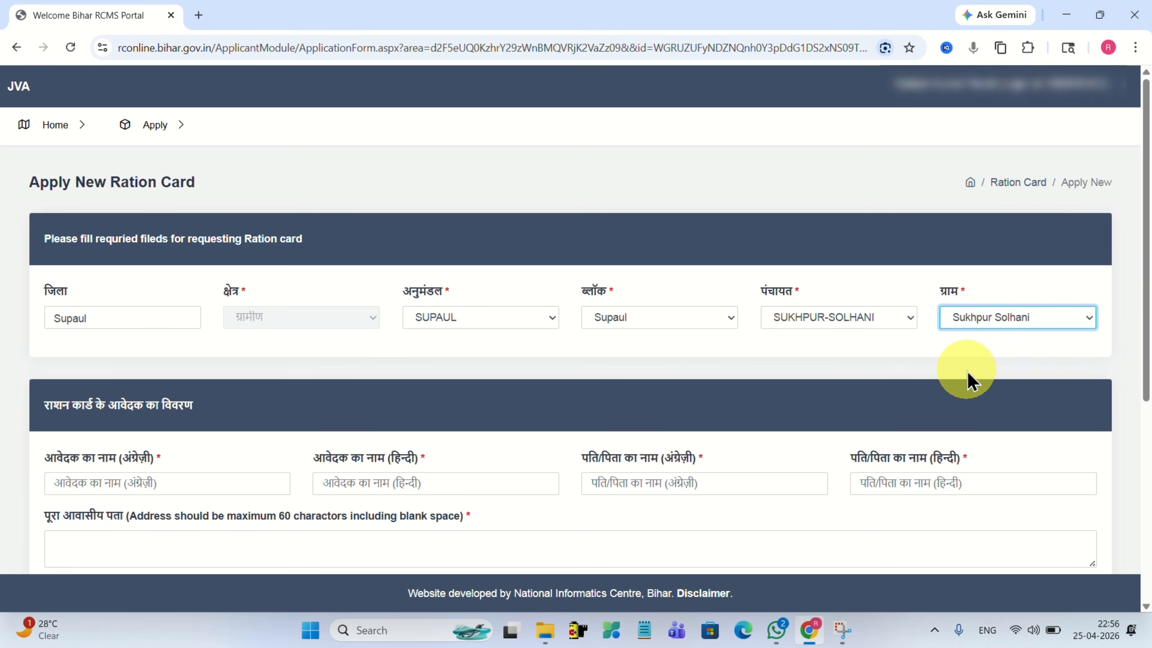
drag(1146, 230, 1127, 388)
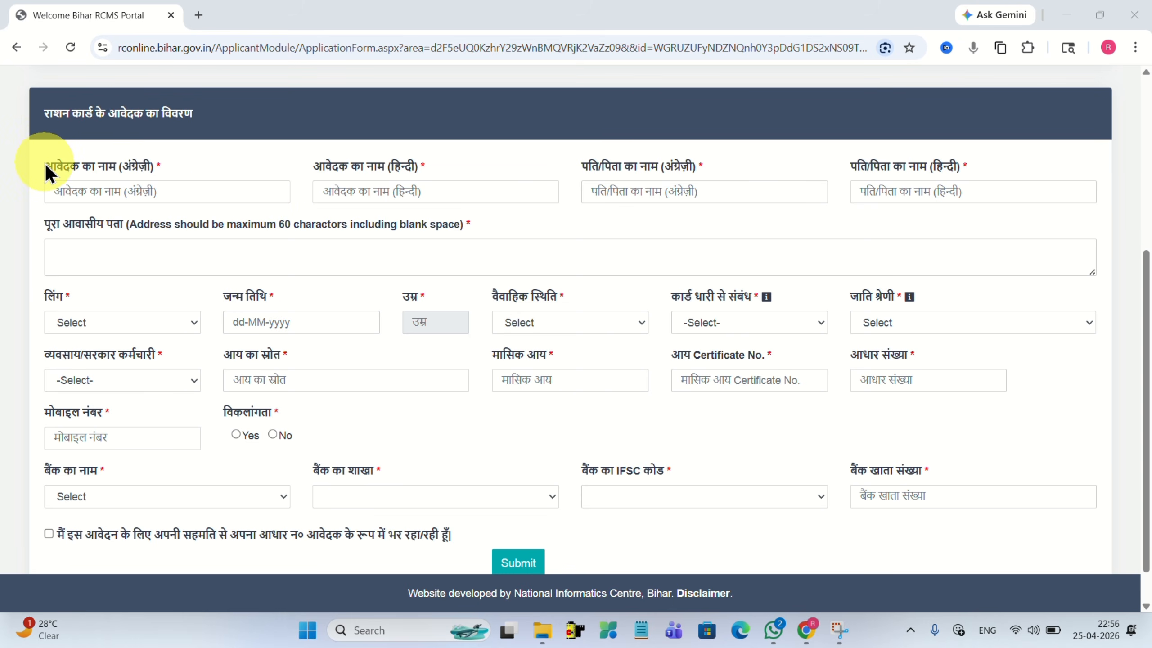
Enter the applicant's full name in the English name field.
drag(49, 165, 156, 172)
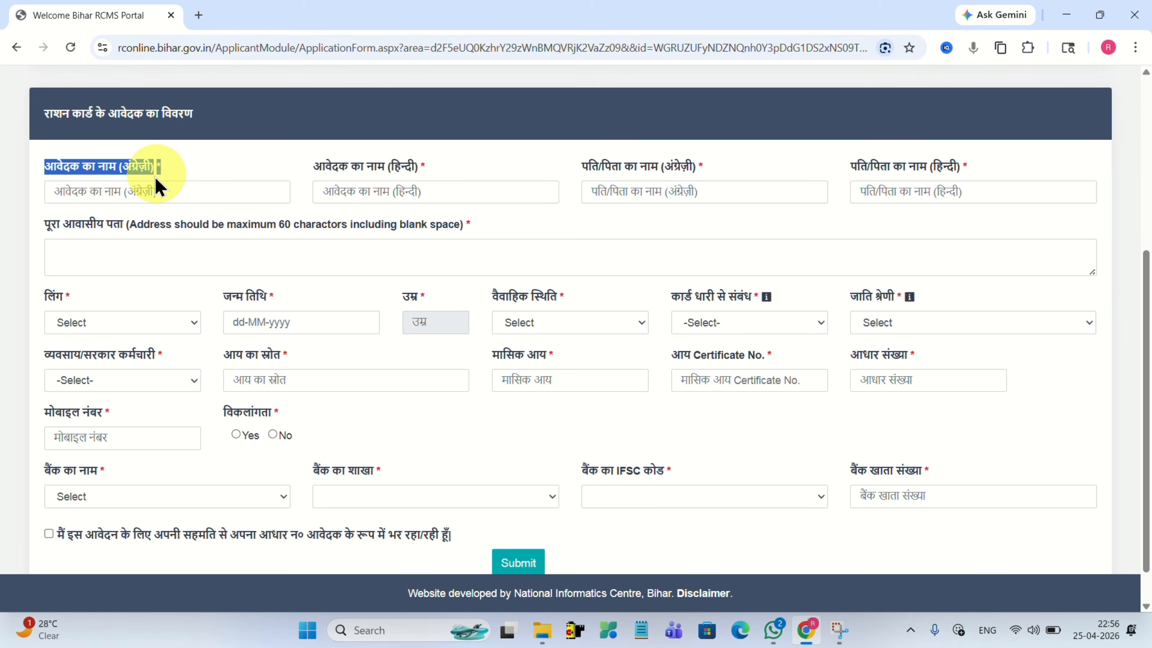
click(81, 190)
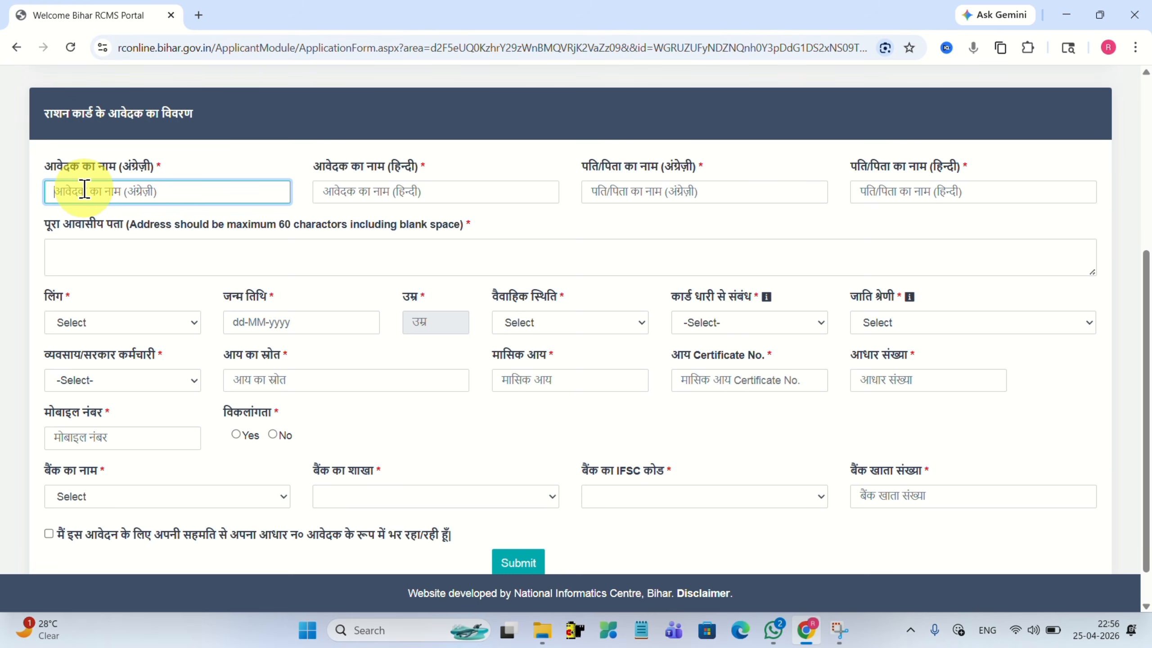
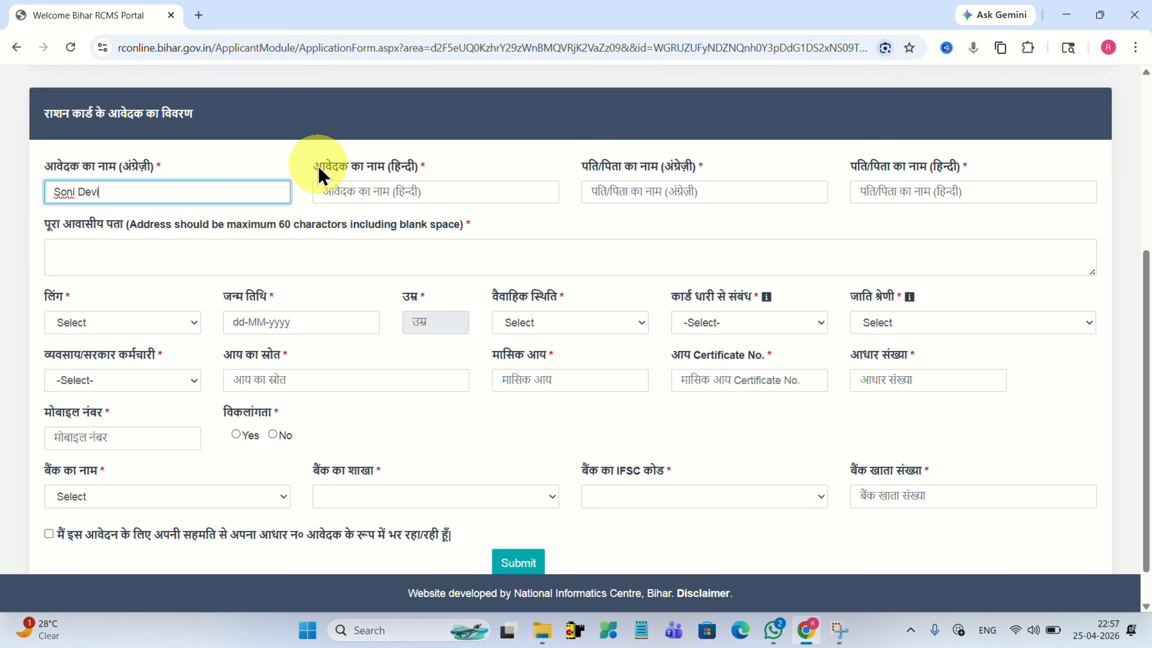
Enter the applicant's name in the Hindi name field, transliterated and corrected to Hindi script.
click(365, 193)
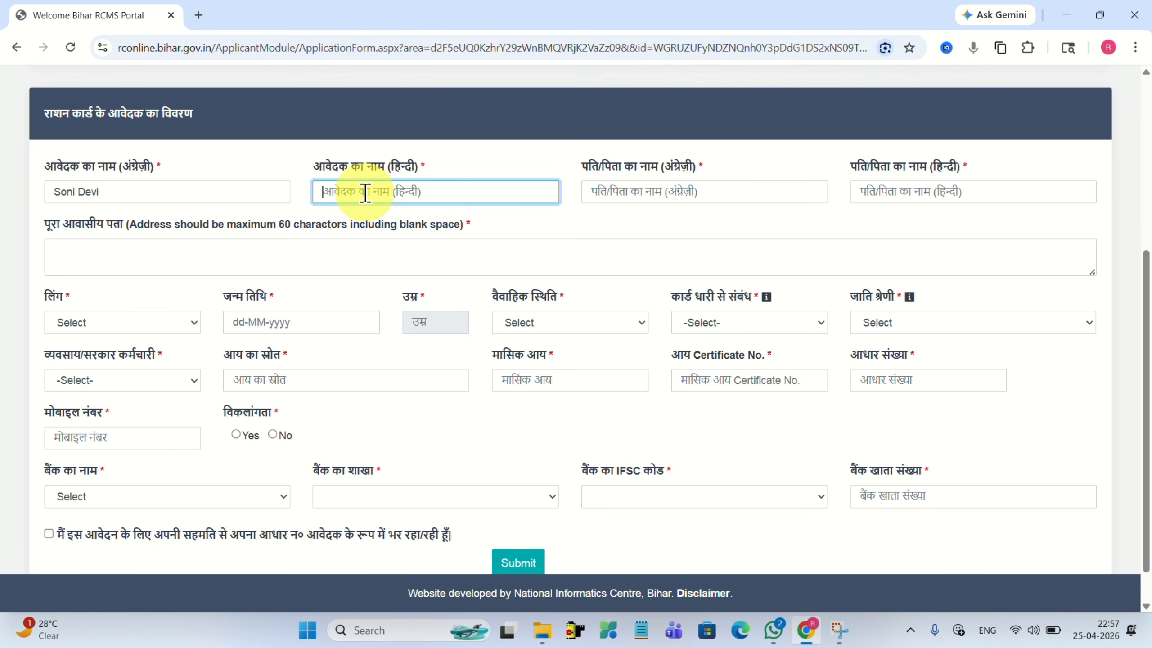
key(space)
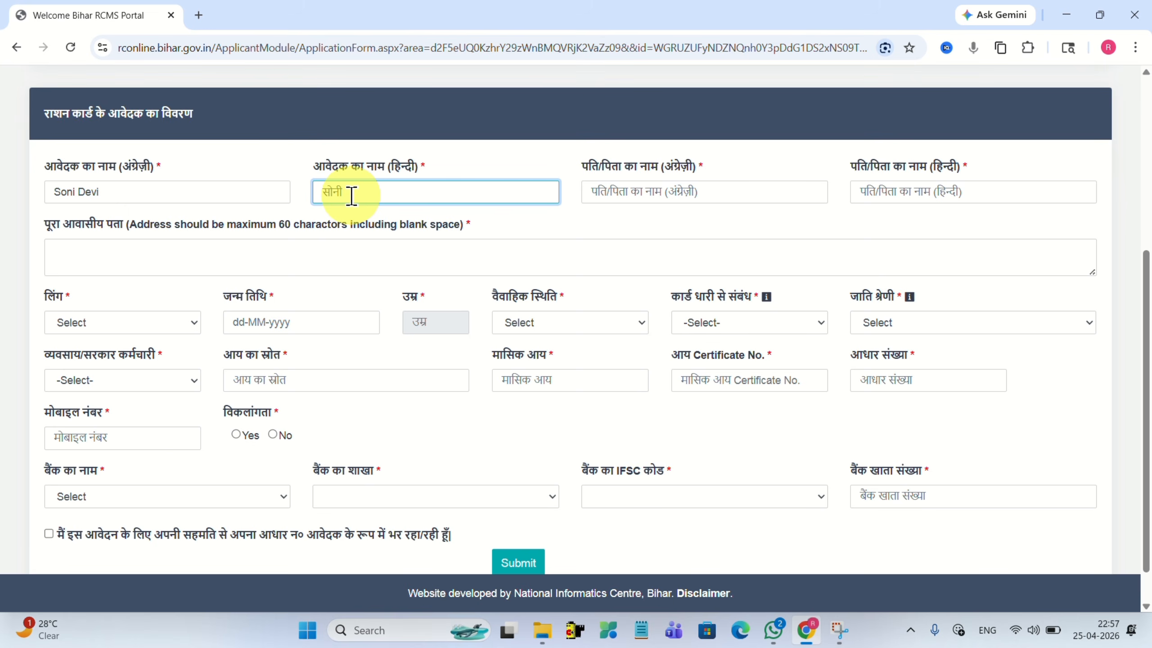
key(space)
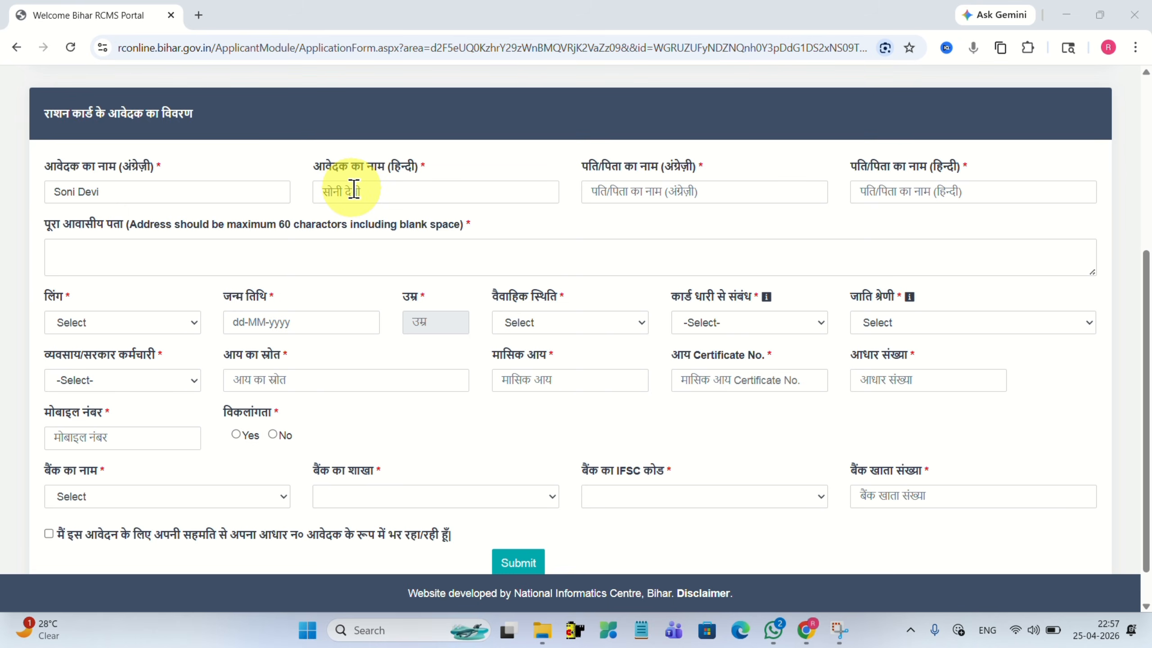
key(BackSpace)
text(ी)
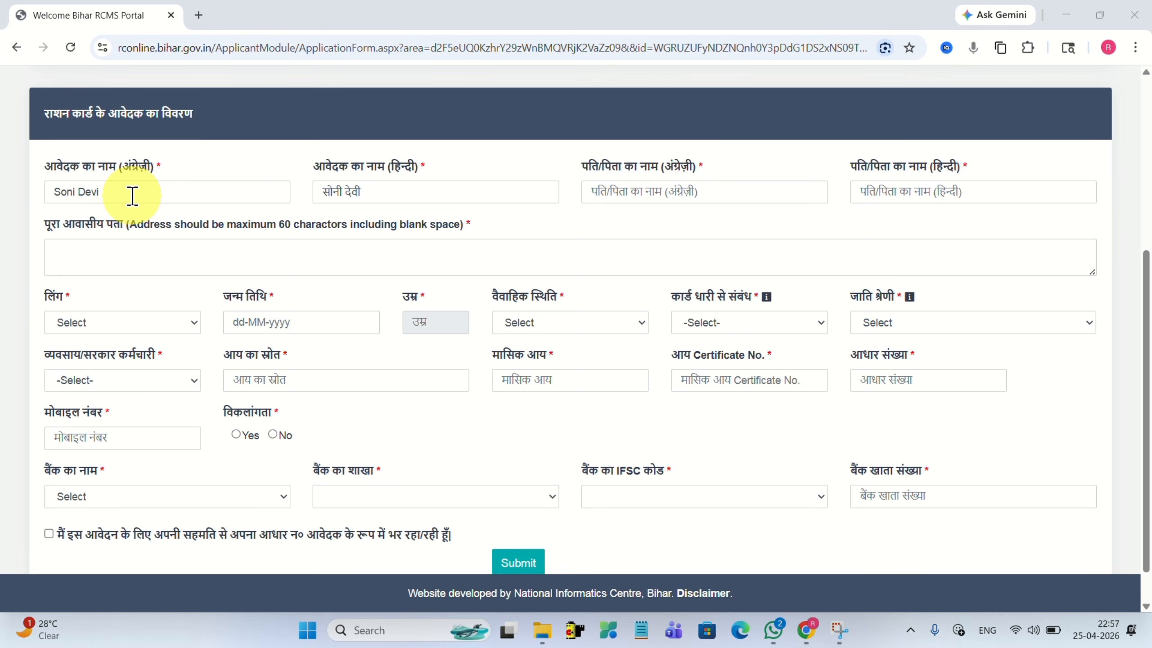
Move through the father/husband name fields and the residential address field.
click(611, 190)
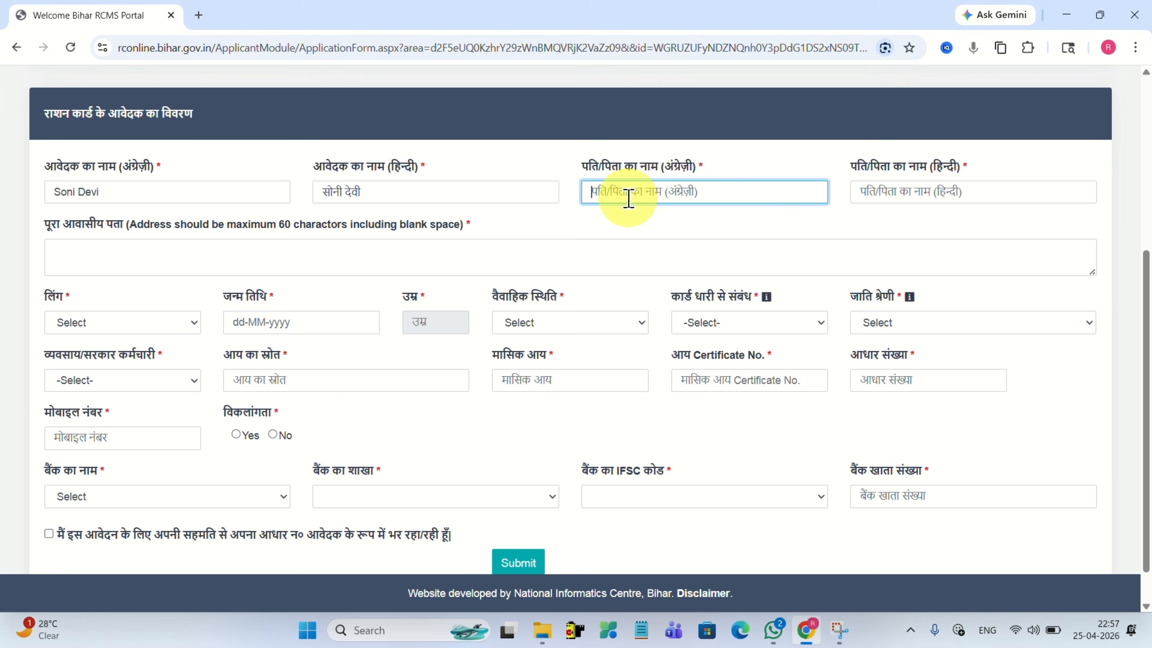
click(891, 191)
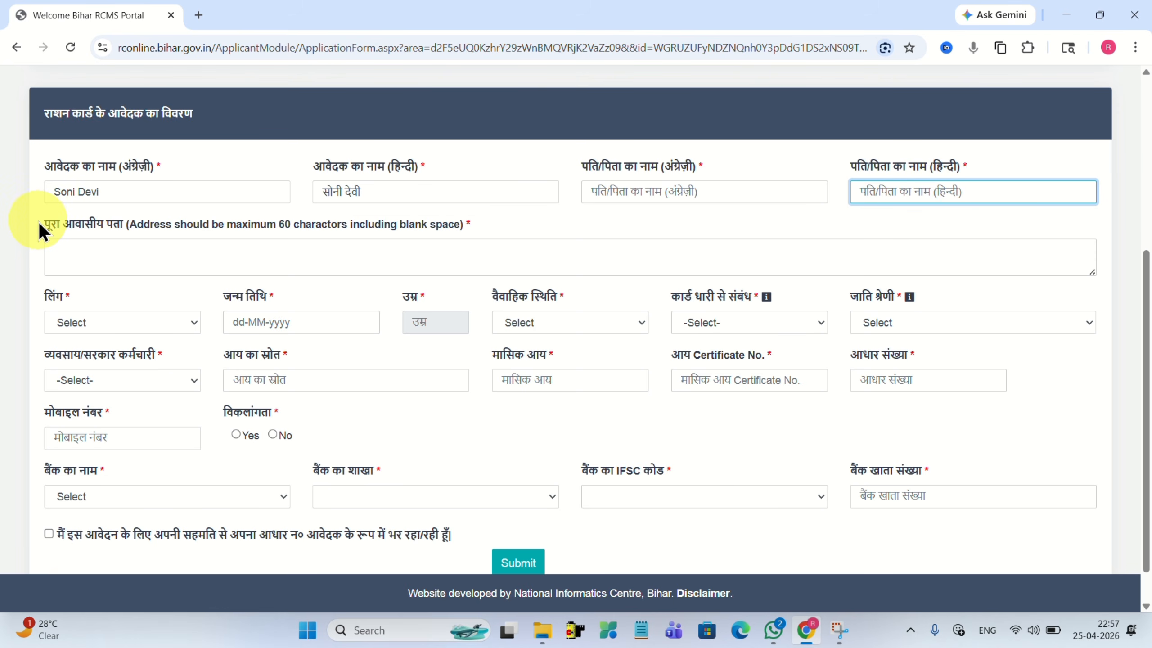
drag(38, 221, 132, 222)
click(90, 251)
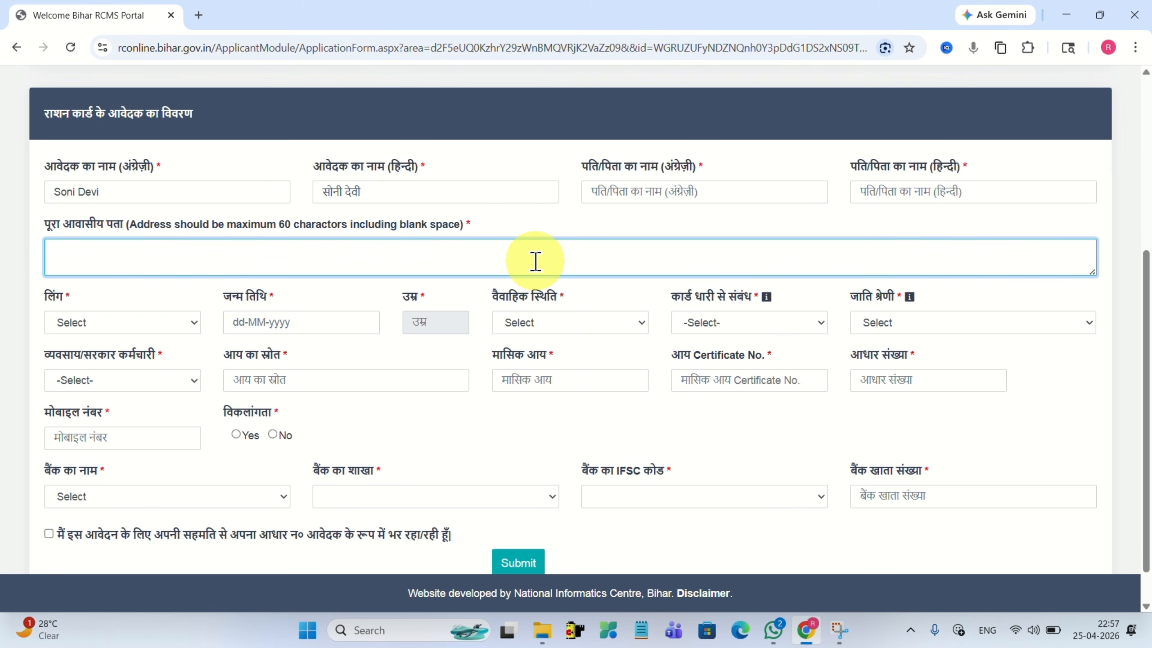
click(72, 324)
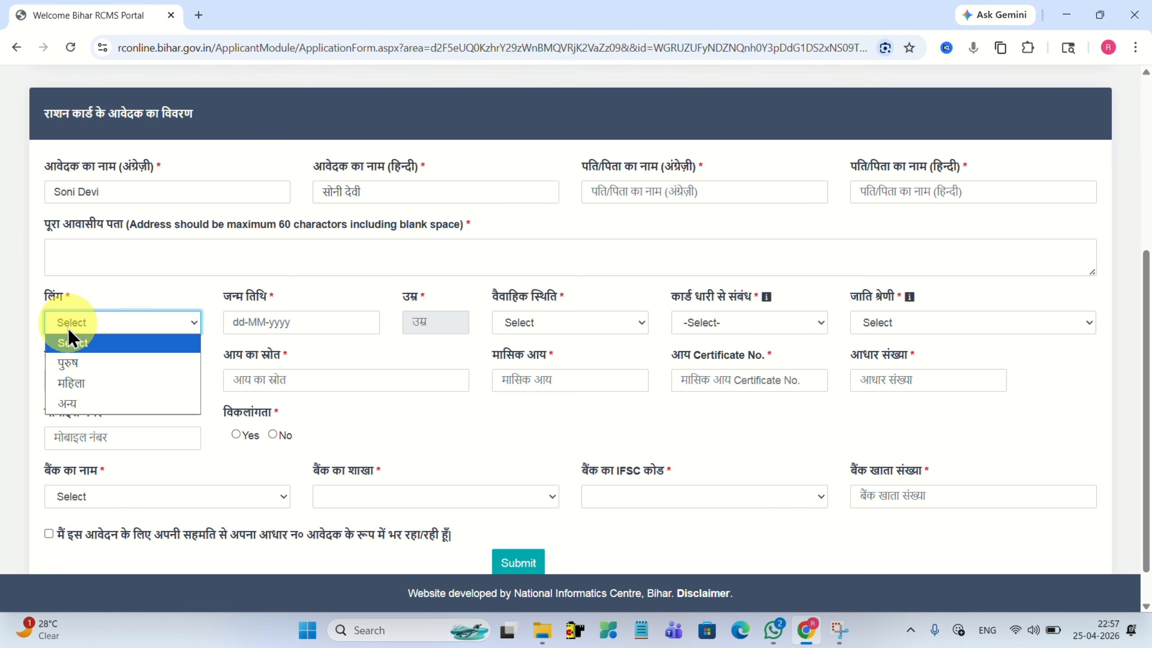
click(66, 385)
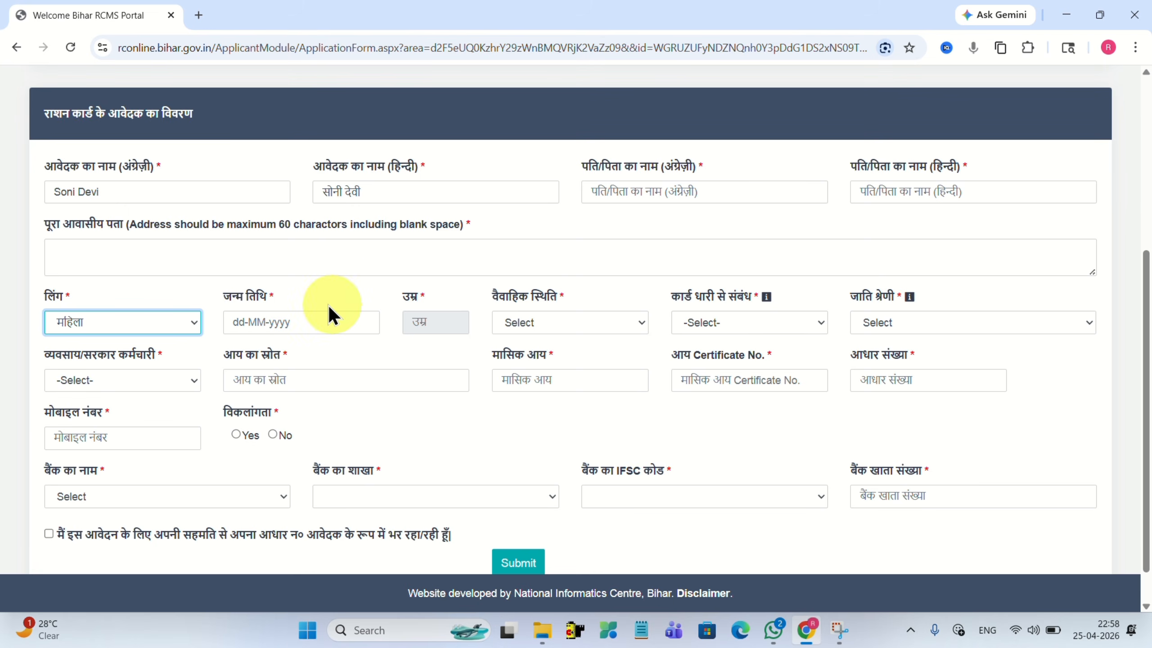
click(288, 323)
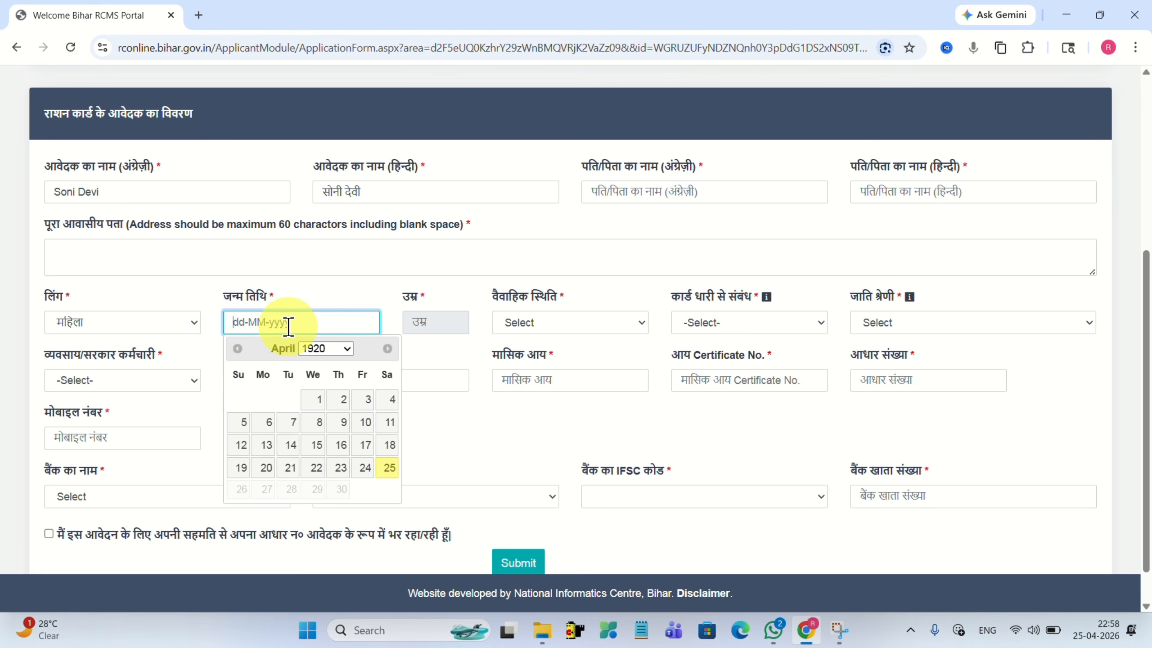
click(315, 350)
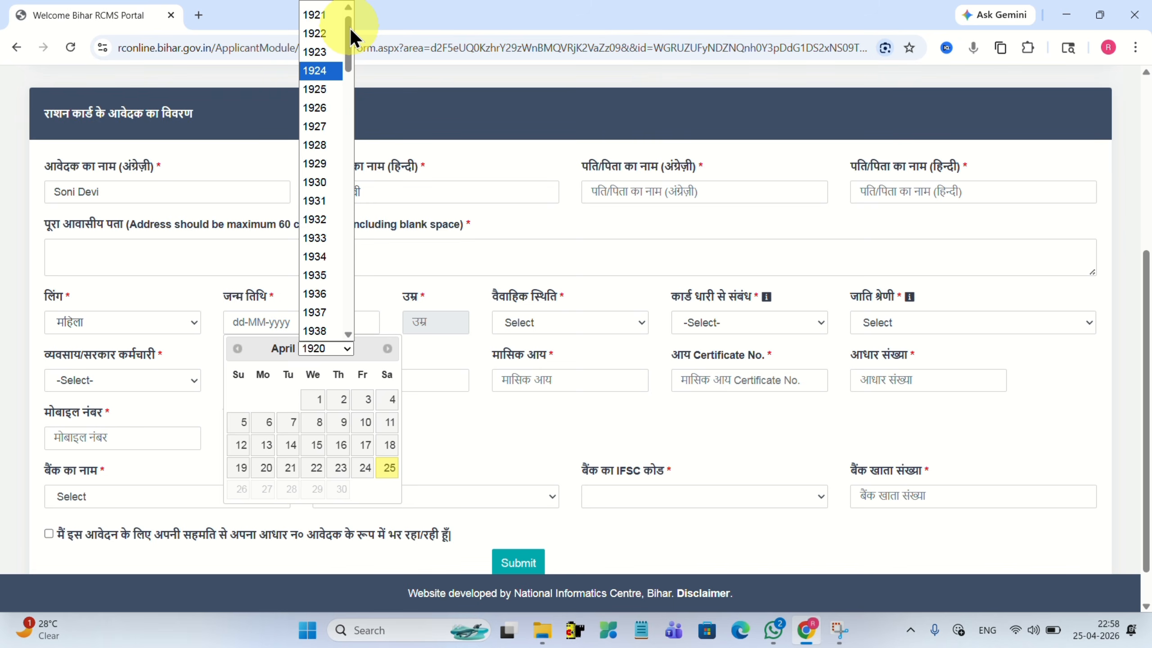
drag(351, 30, 349, 270)
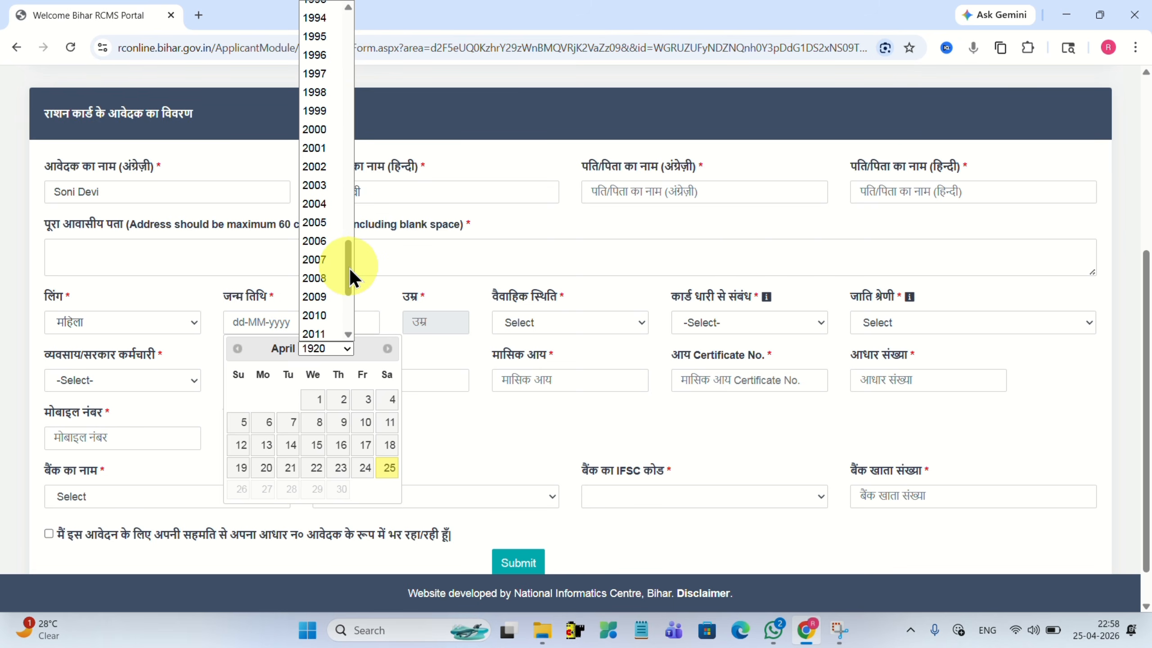
click(315, 184)
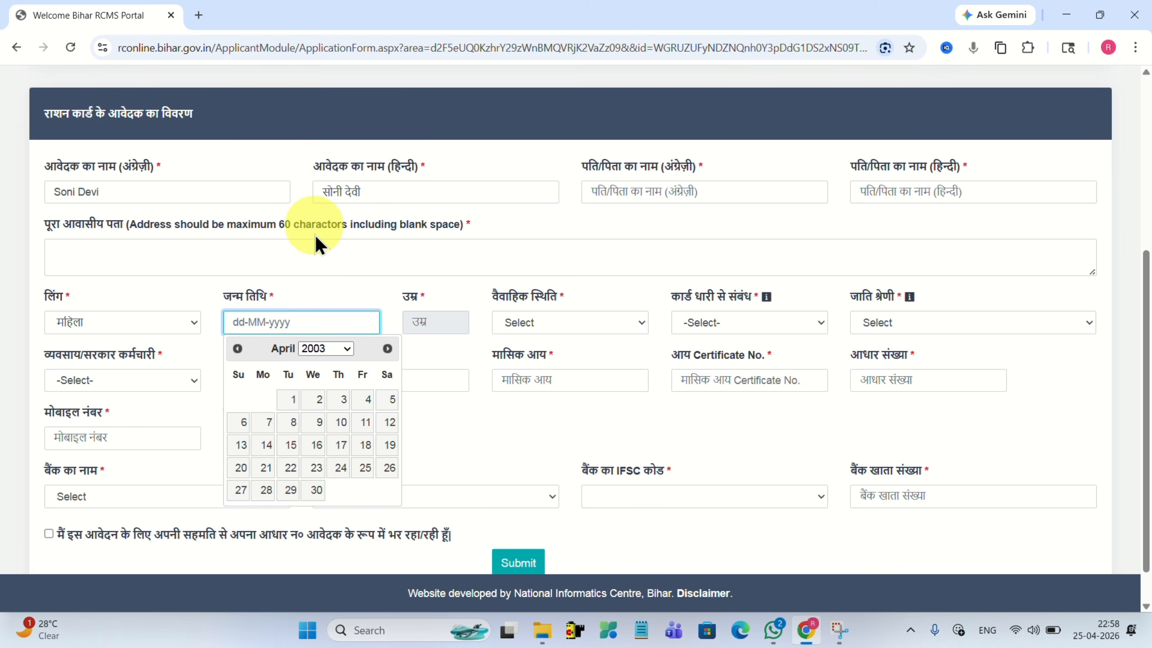
click(388, 347)
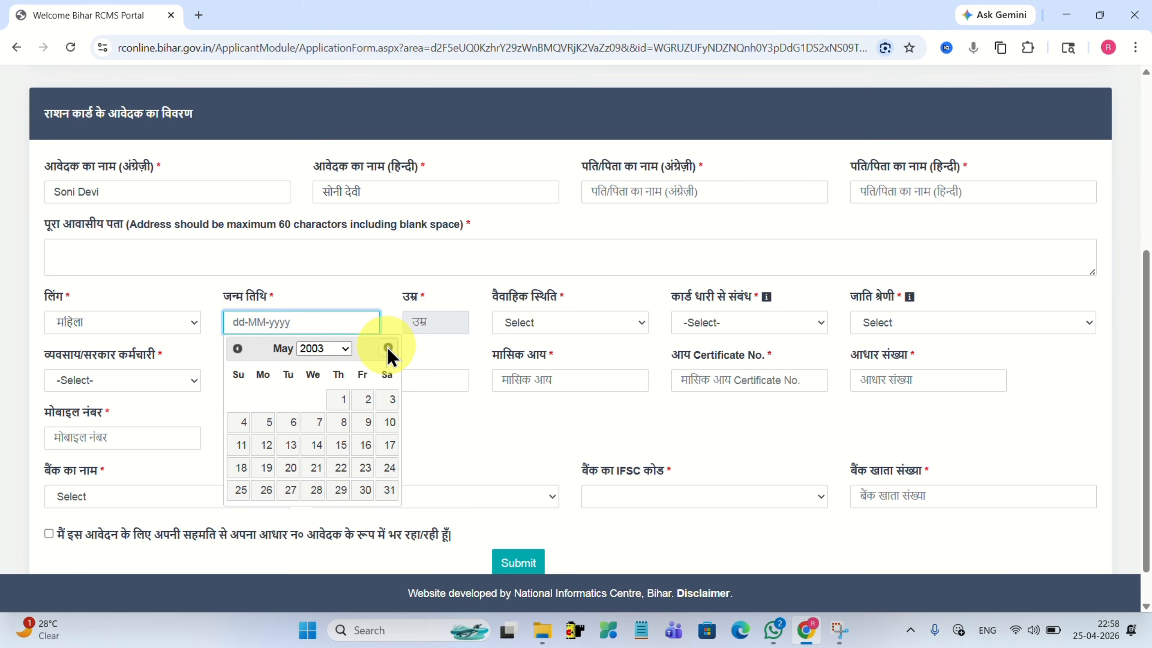
click(388, 347)
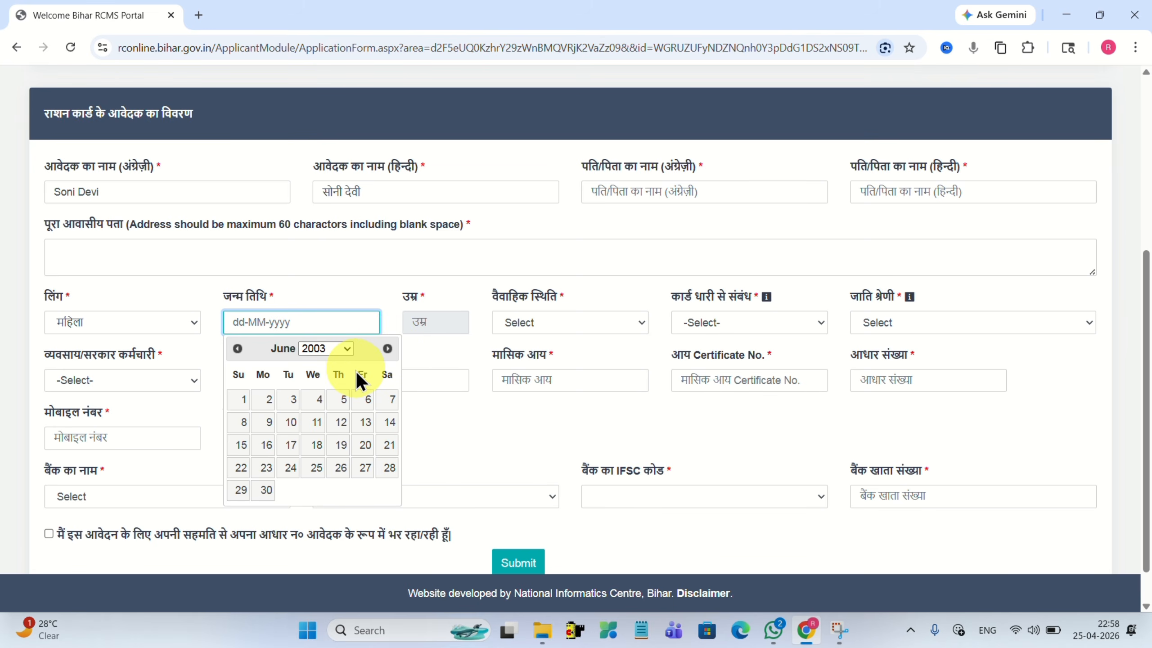
click(292, 423)
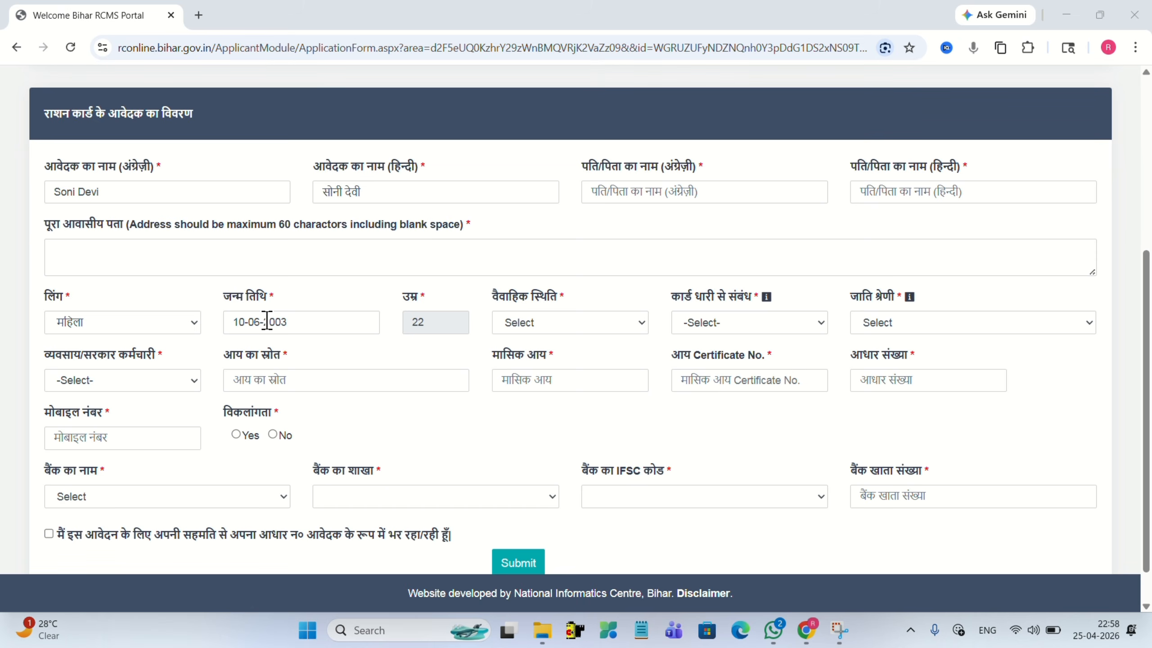
click(368, 315)
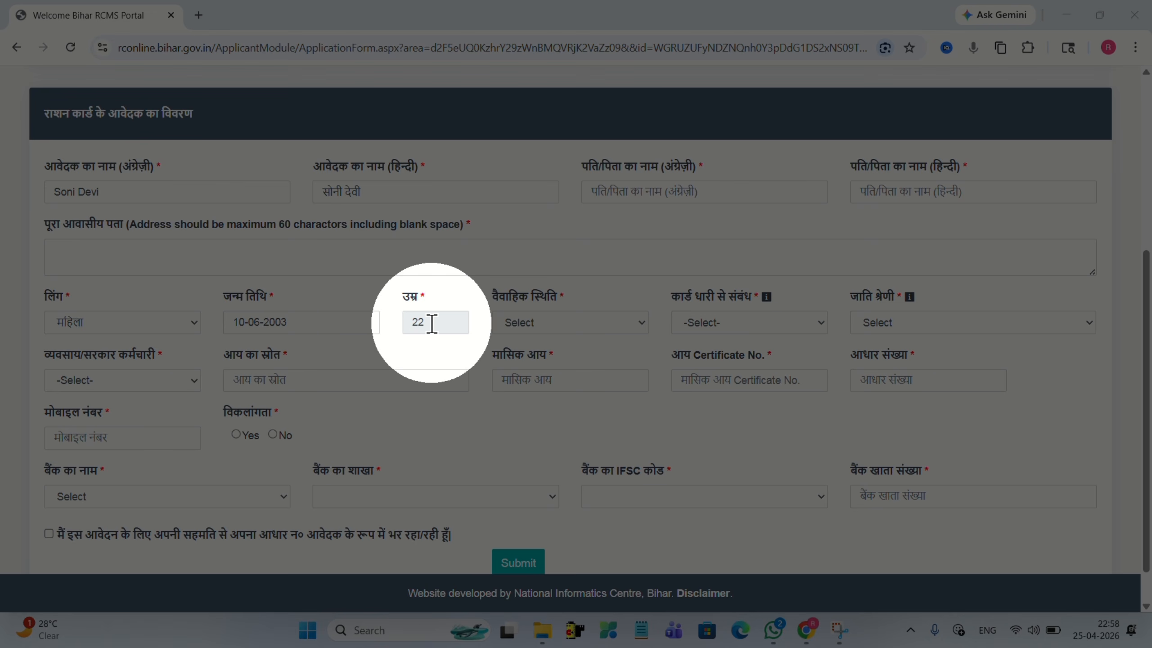
click(417, 324)
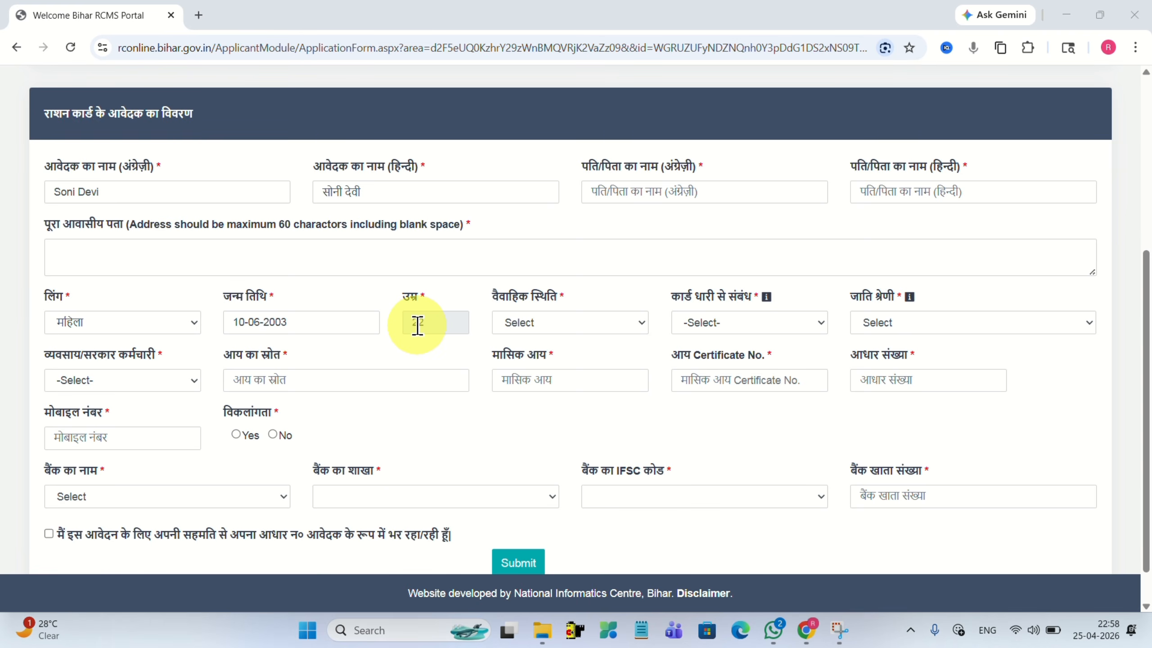
Set marital status विवाहित, relation स्वयं and caste category 3-अत्यन्त पिछड़ा वर्ग*.
click(531, 323)
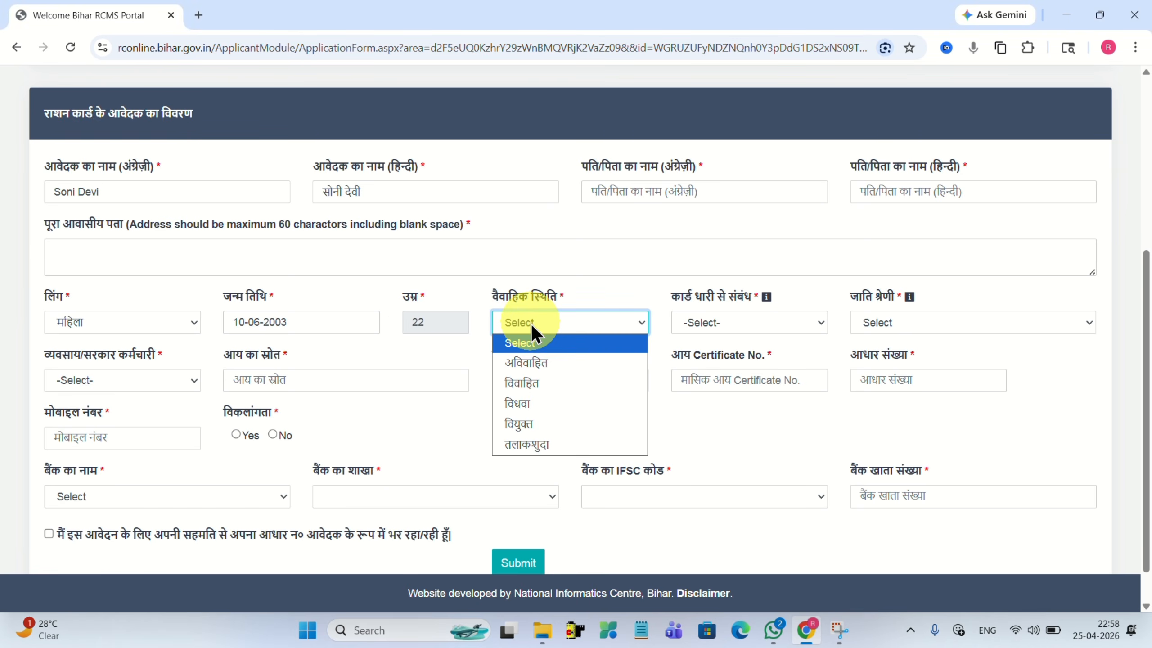
click(527, 383)
mouse_move(689, 293)
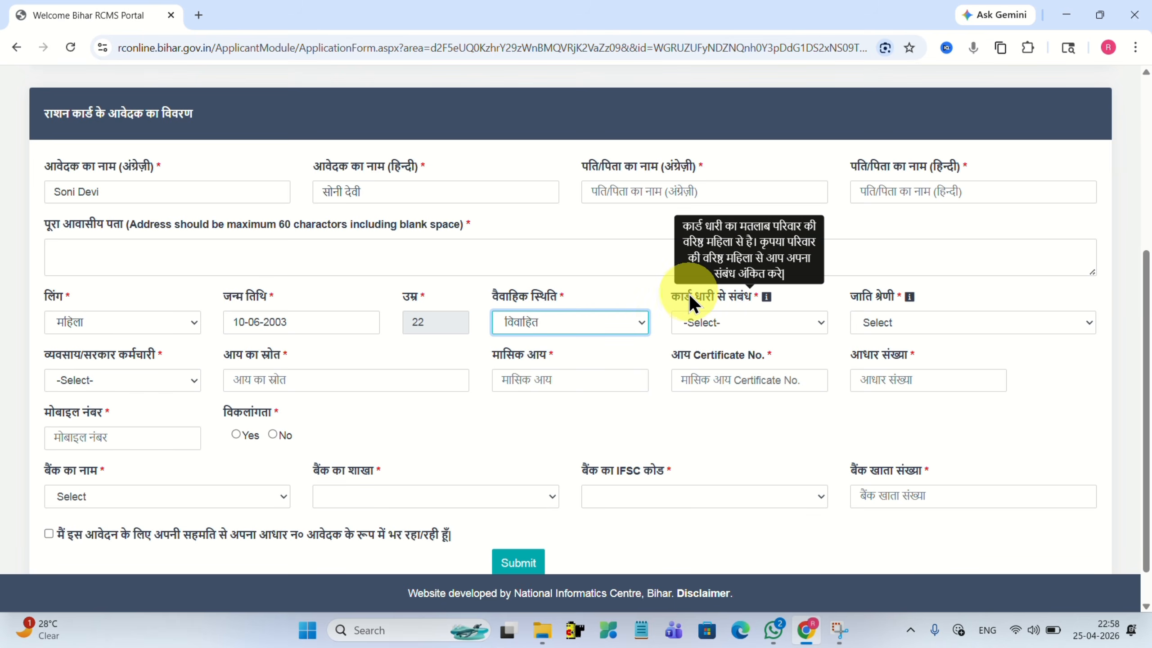
click(700, 323)
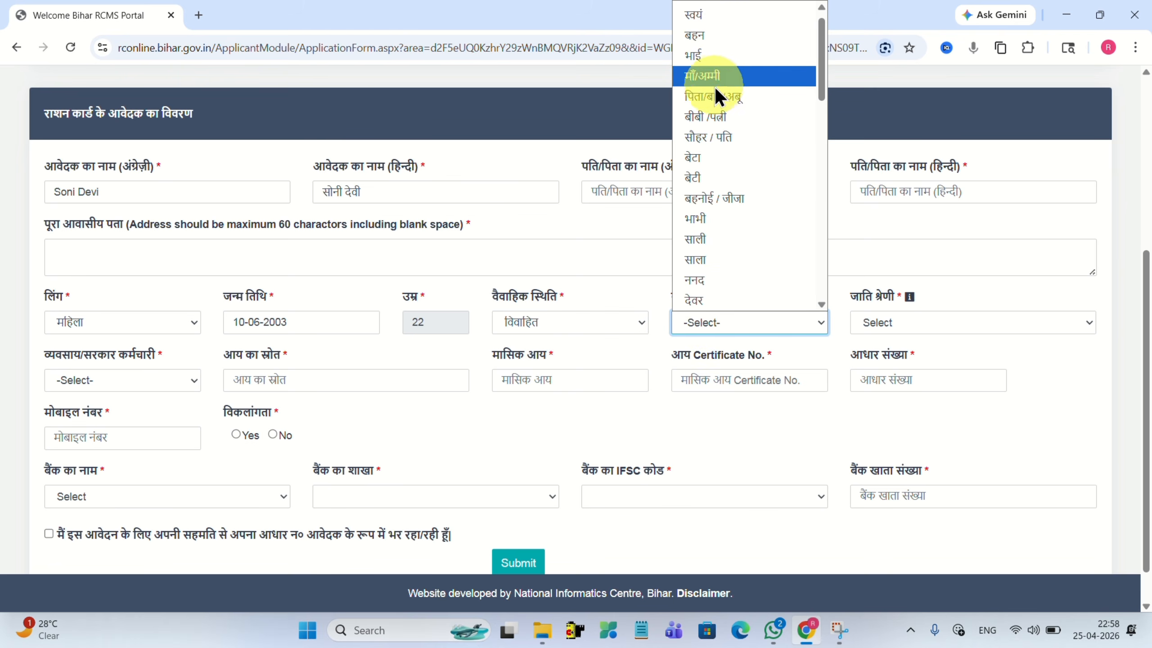
click(700, 16)
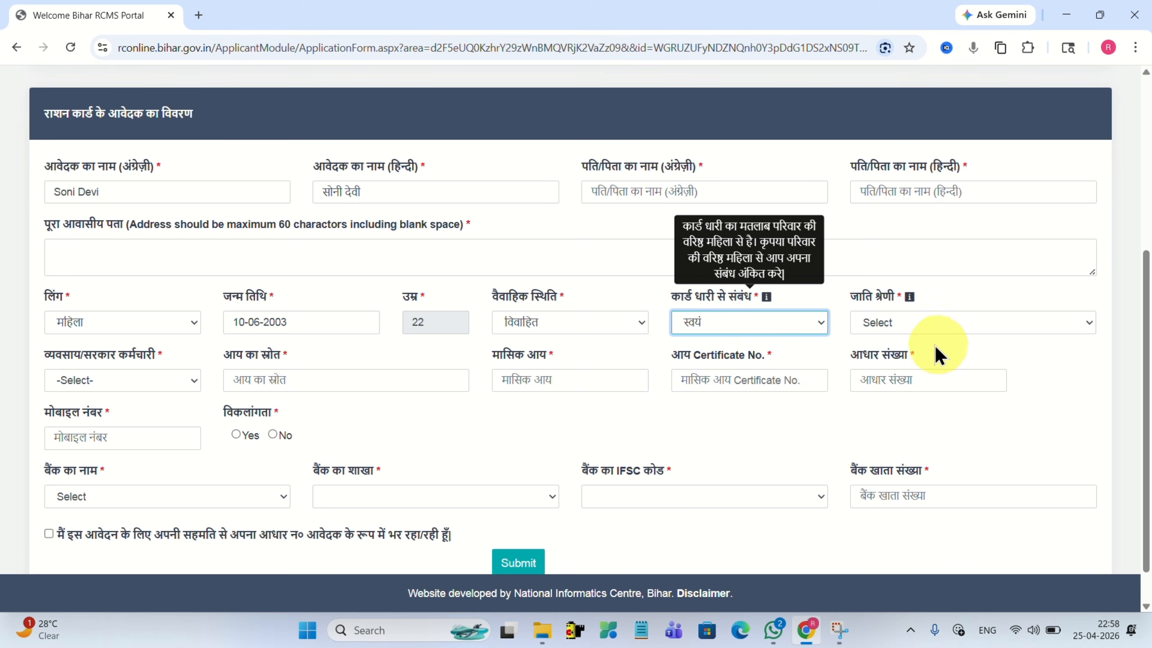
mouse_move(869, 299)
click(868, 324)
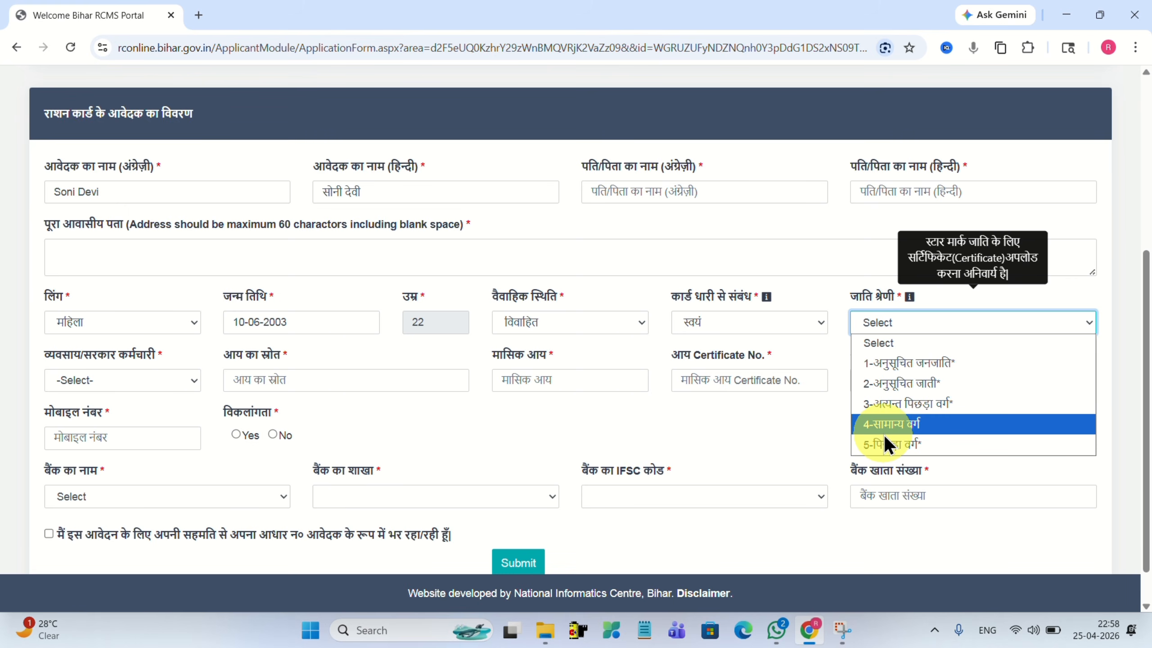
click(876, 406)
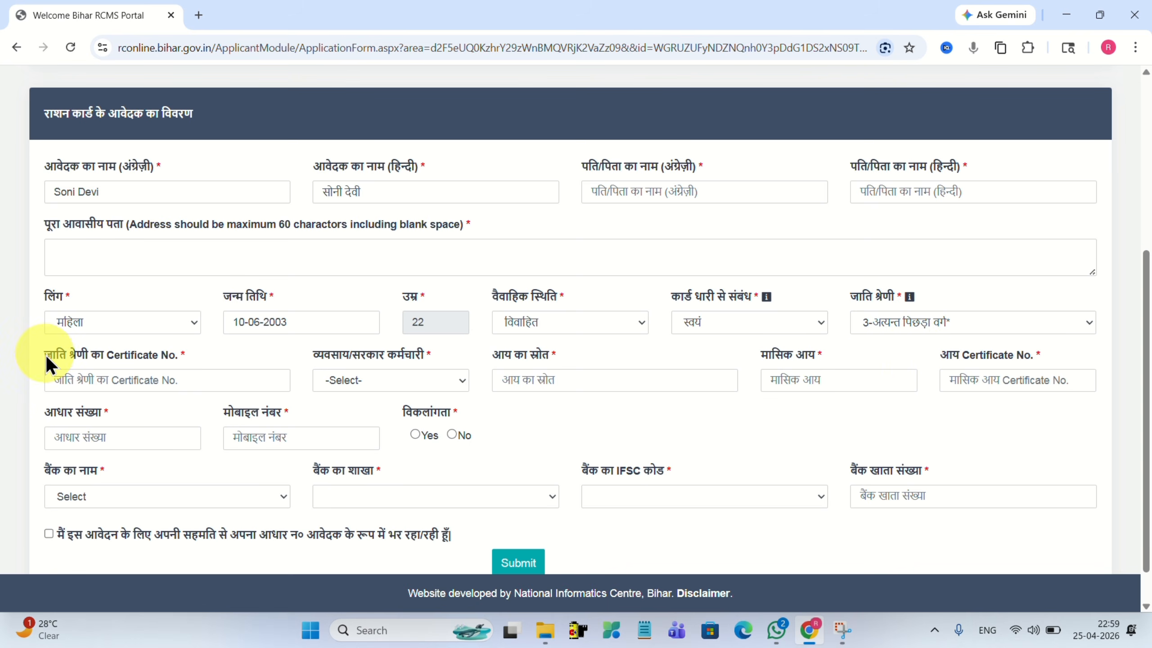
Highlight the caste certificate label and focus the certificate number field.
drag(56, 356, 175, 352)
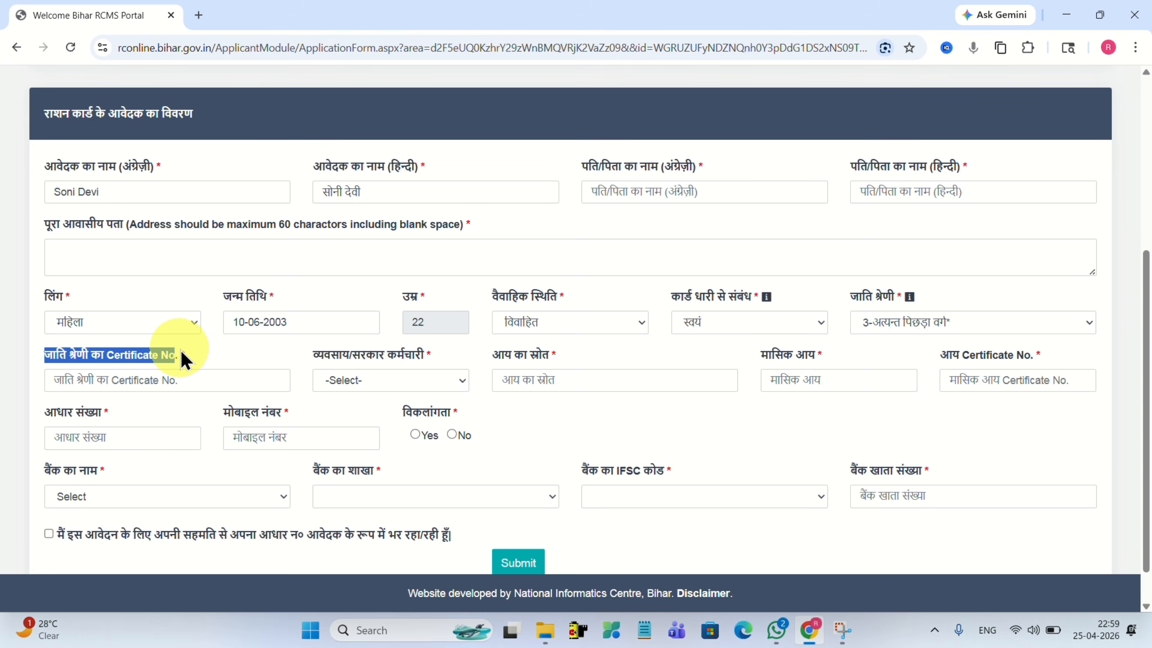
click(209, 357)
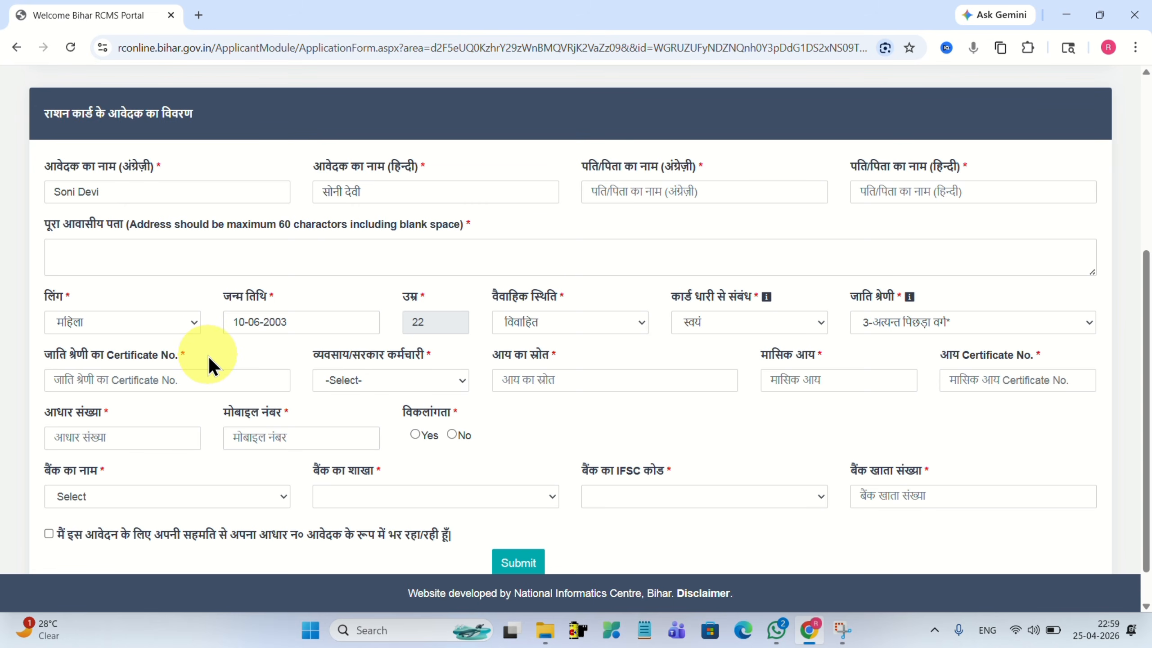
click(109, 381)
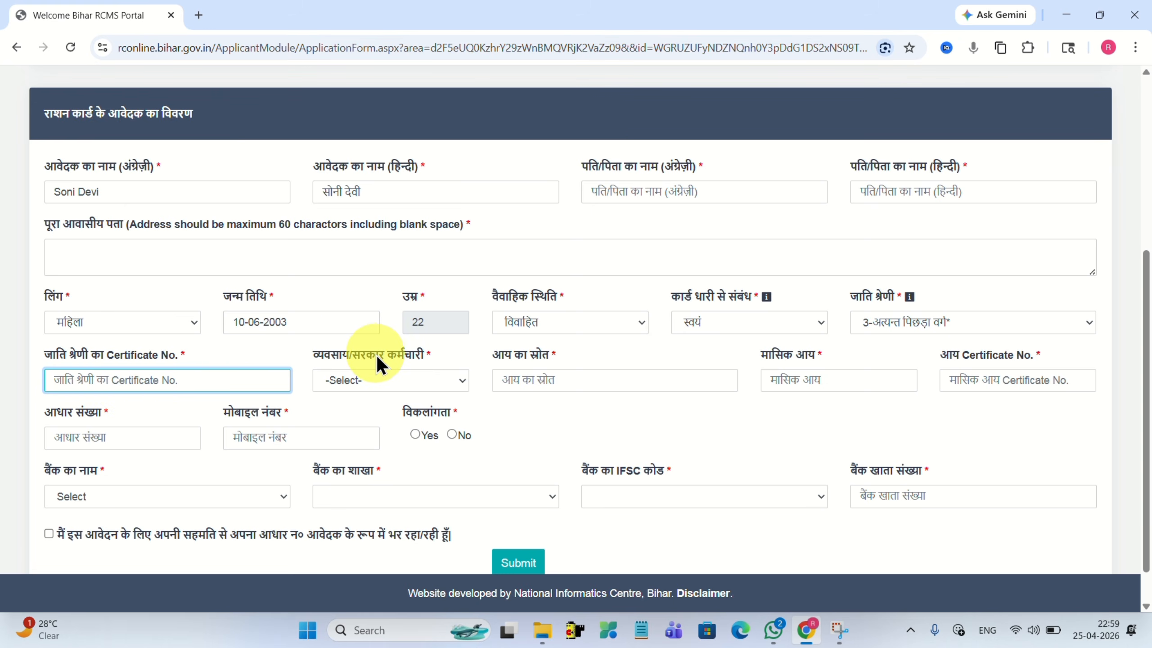
Set occupation to गृहणी and enter Majduri as the income source.
click(340, 378)
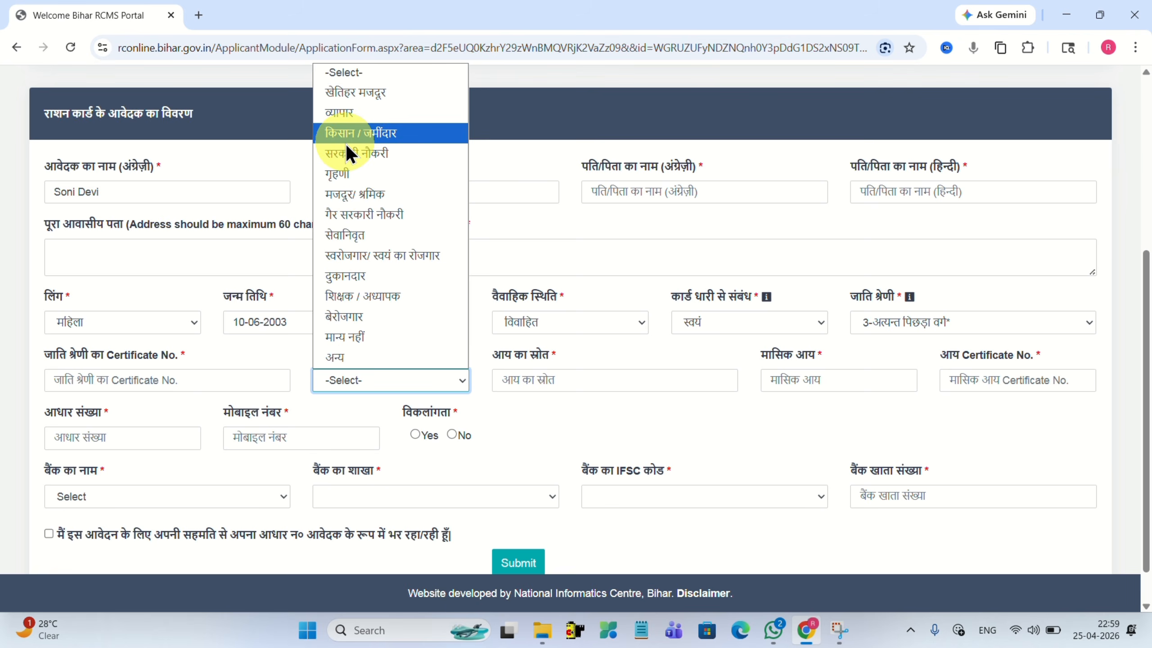
click(340, 174)
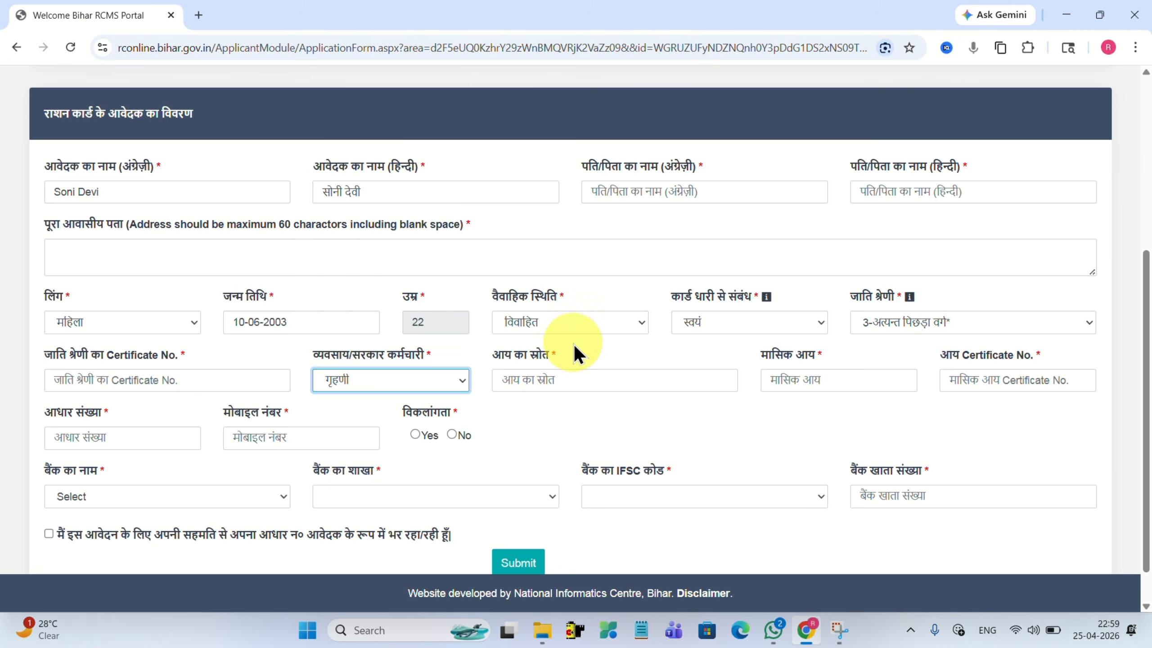
click(522, 380)
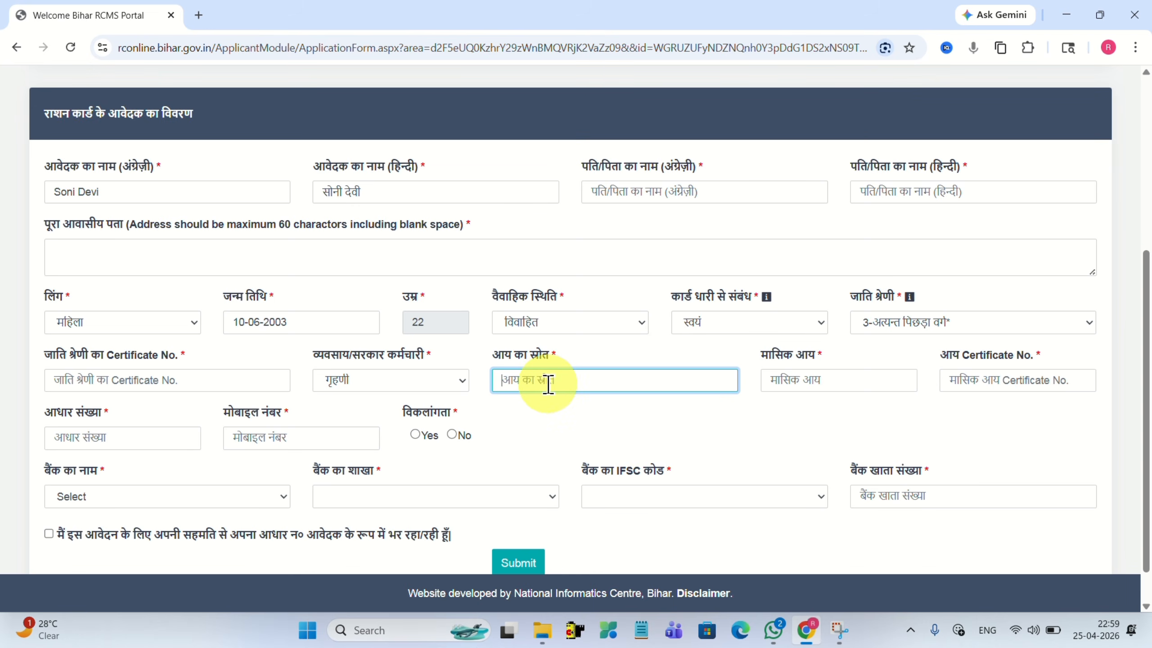
text(Majduri)
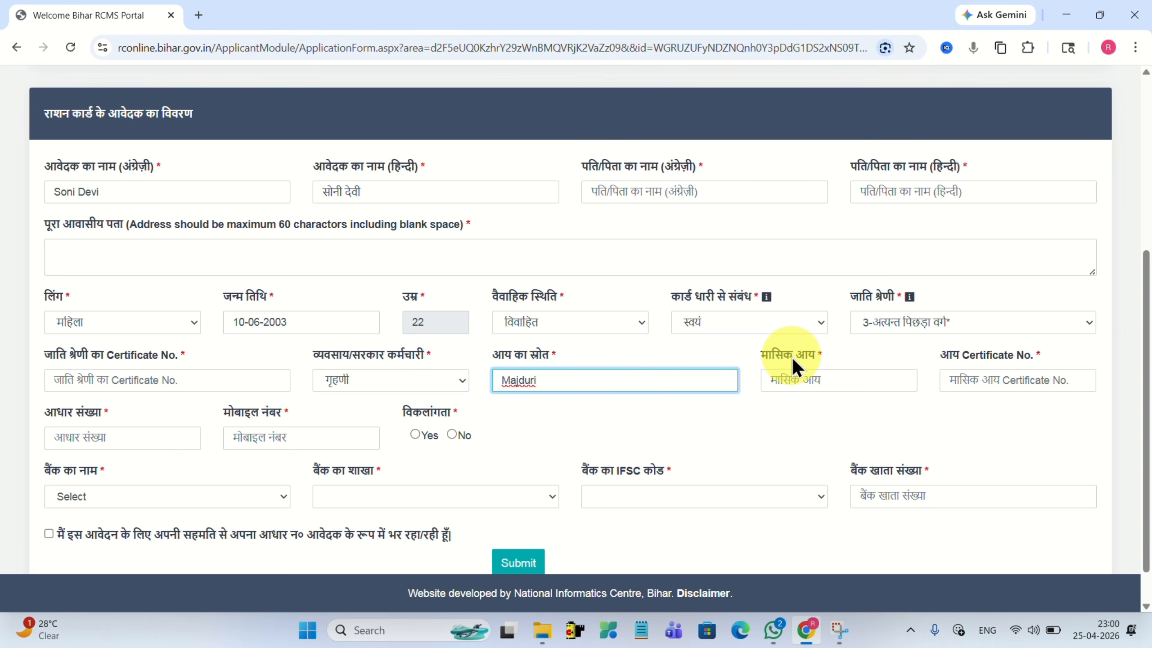
Pass the income, certificate, Aadhaar and mobile fields and set disability to No.
click(775, 382)
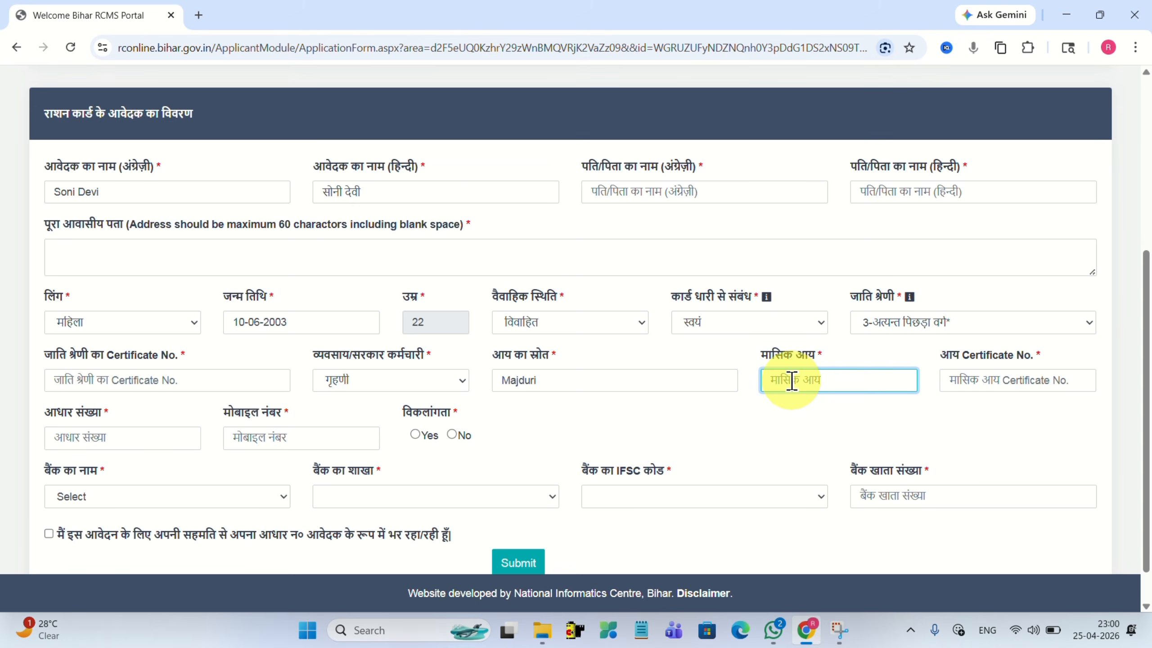
click(962, 381)
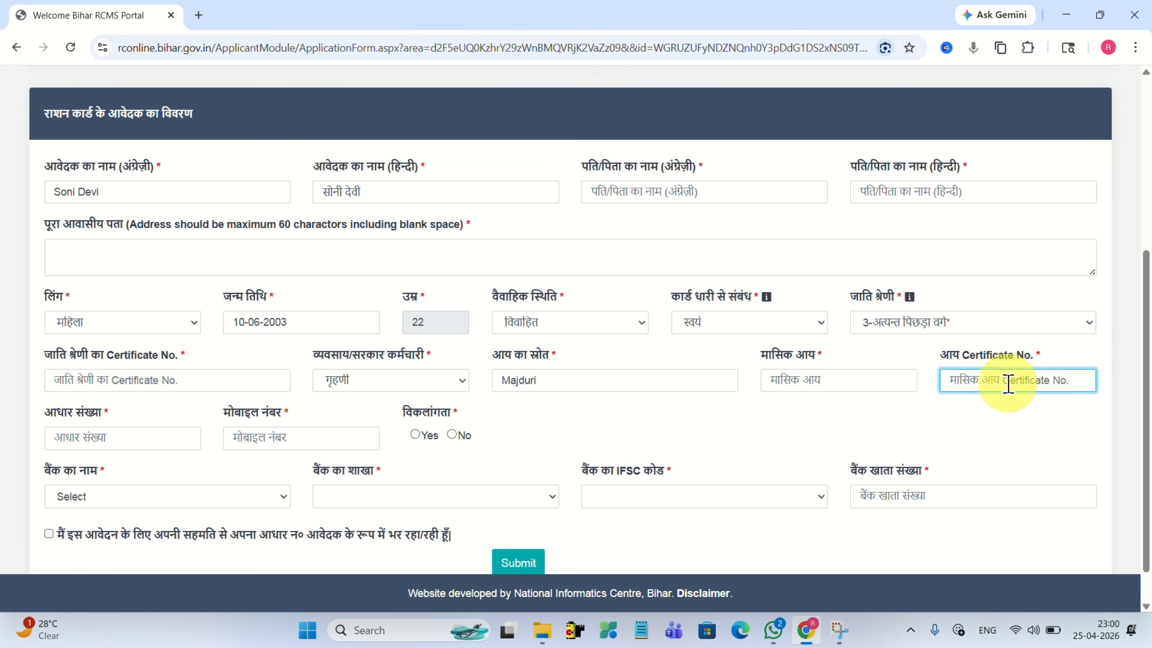
click(86, 438)
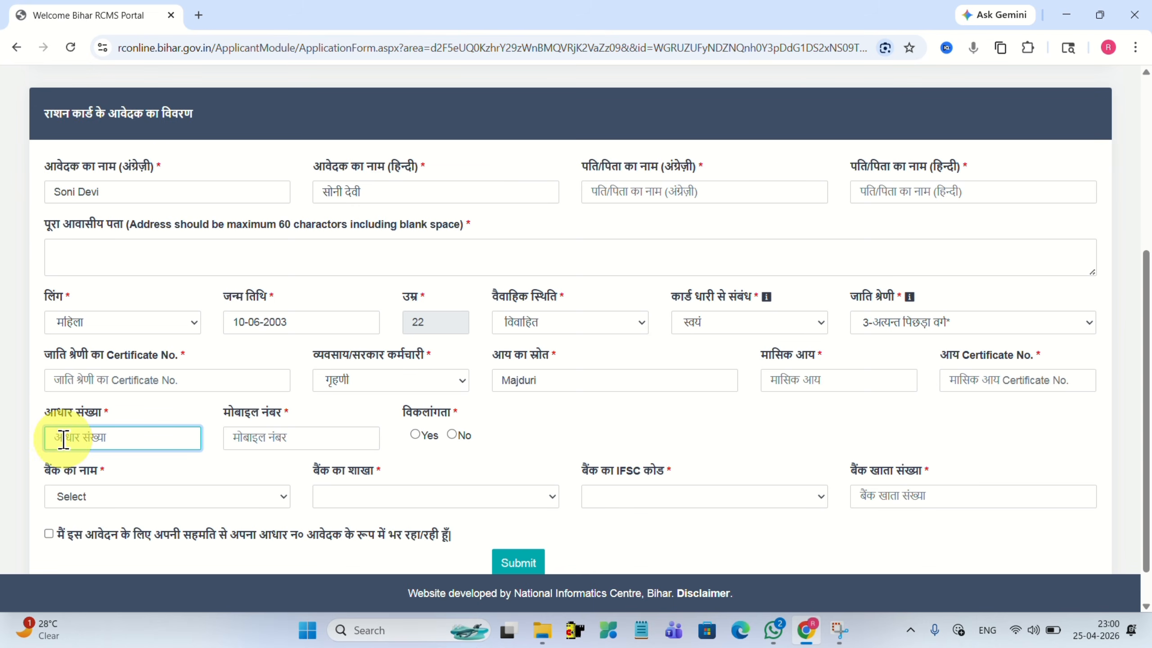
click(273, 438)
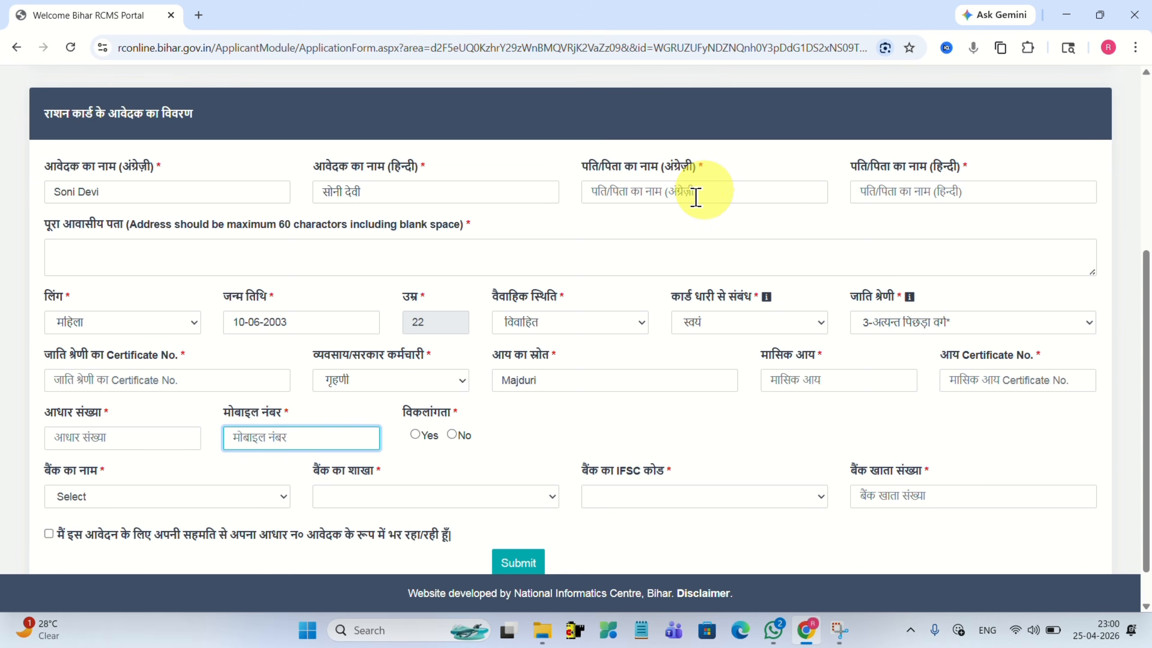
click(452, 435)
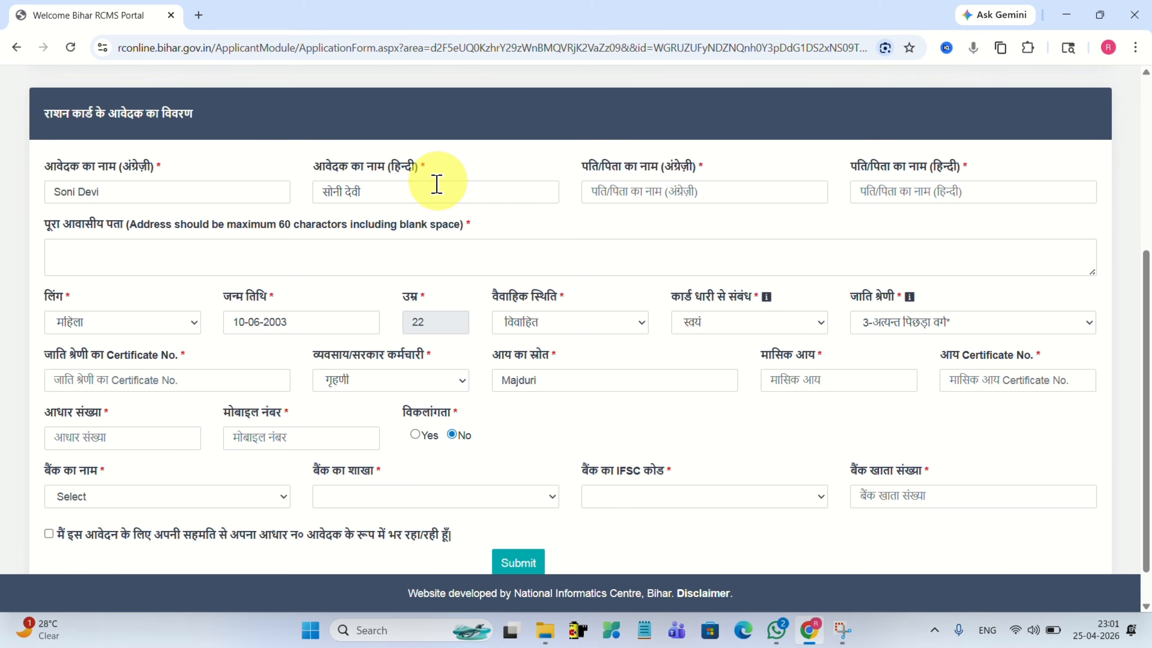
Select STATE BANK OF INDIA, SUPAUL branch and IFSC code SBIN0000190.
click(84, 494)
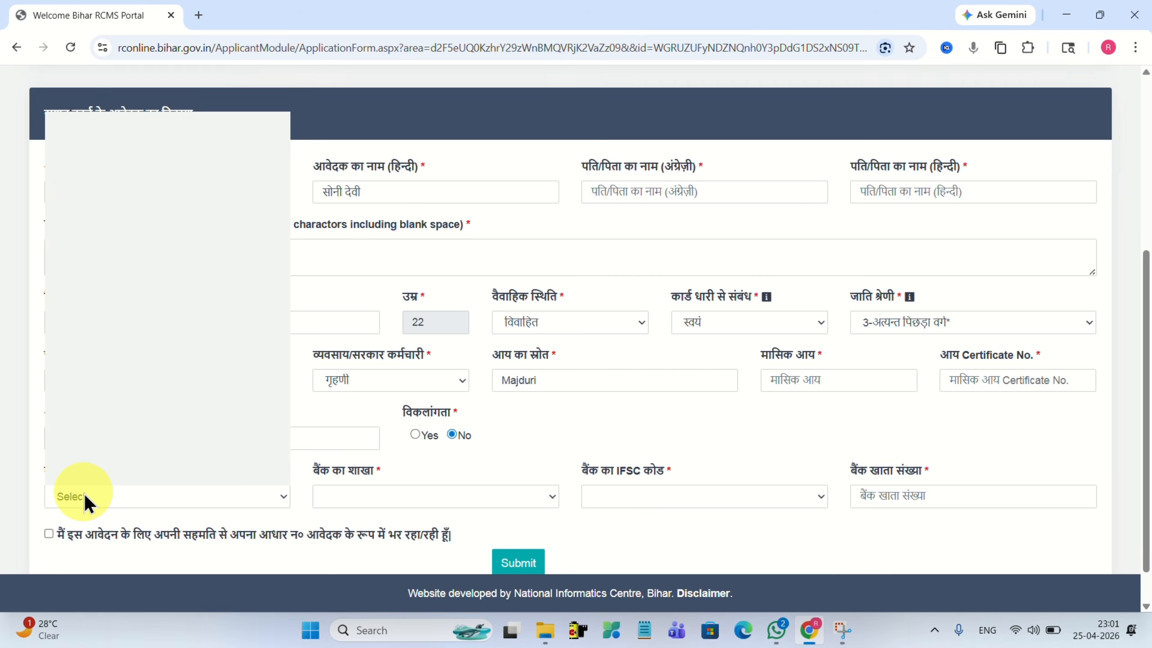
scroll(100, 273, down, 5)
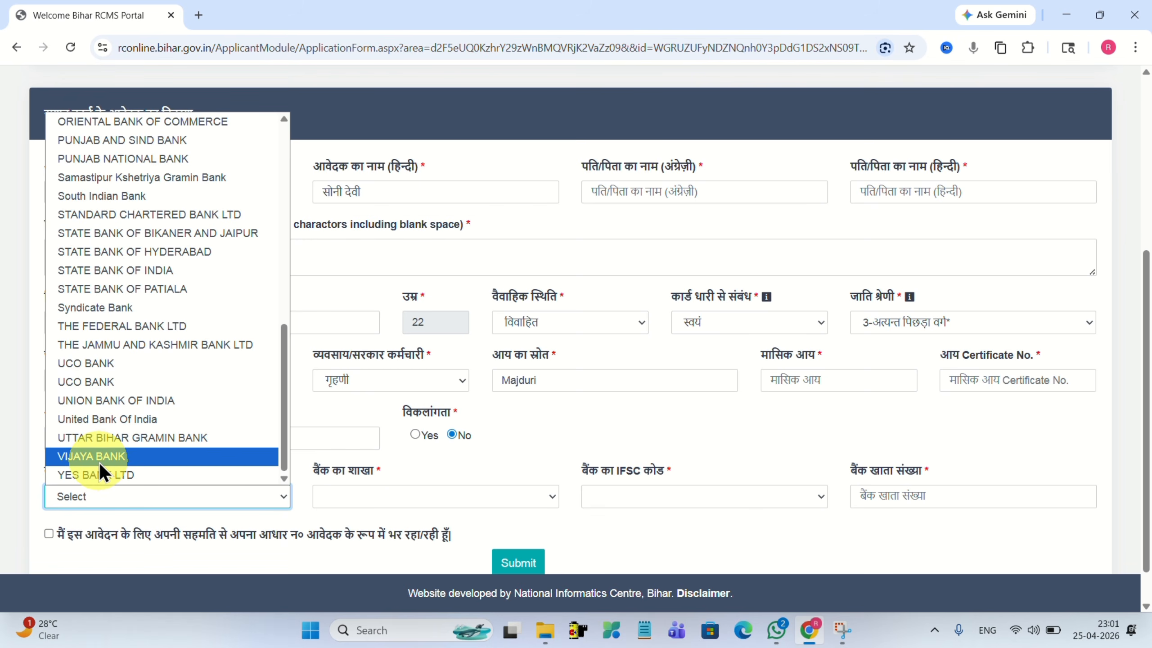
click(101, 268)
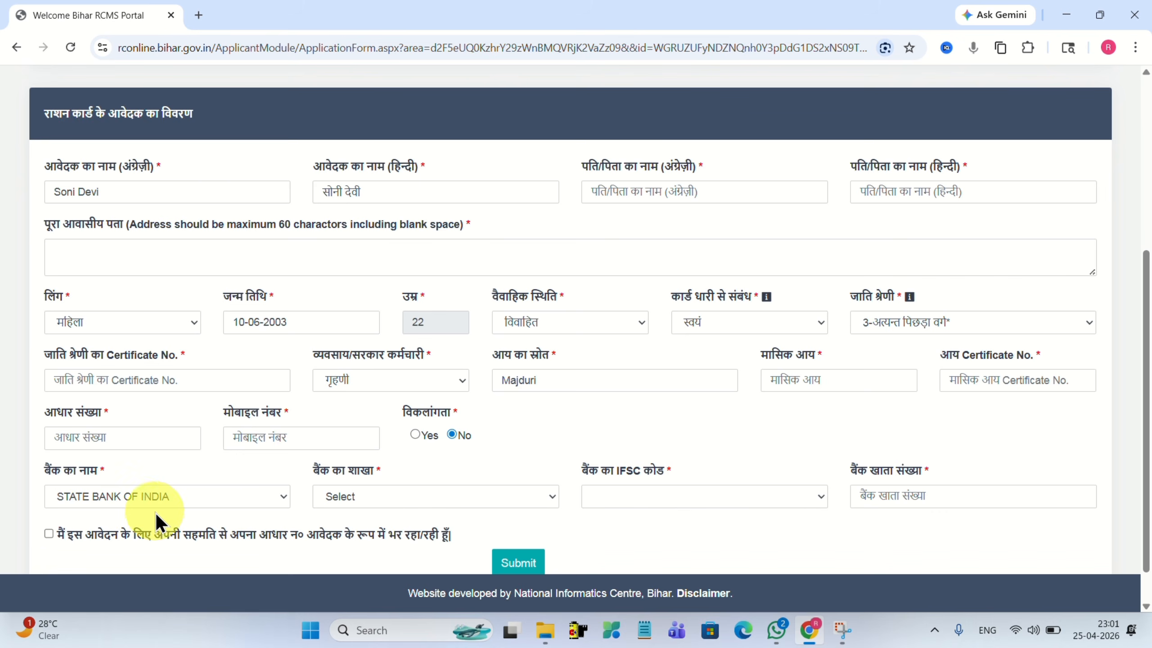
click(350, 498)
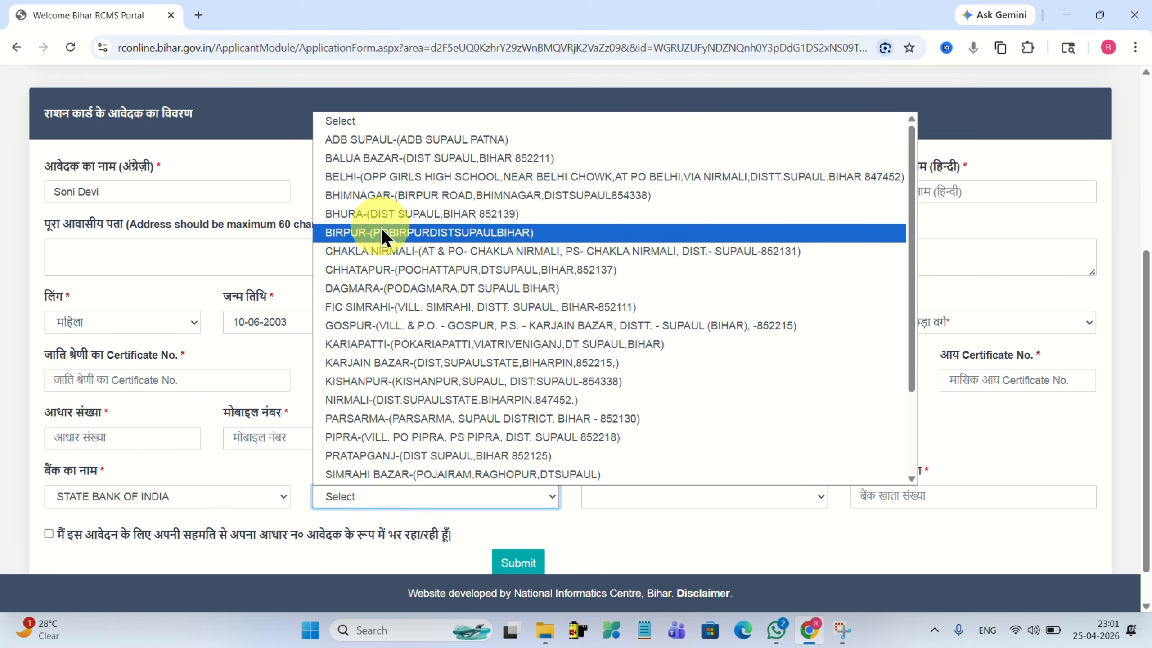
scroll(386, 416, down, 3)
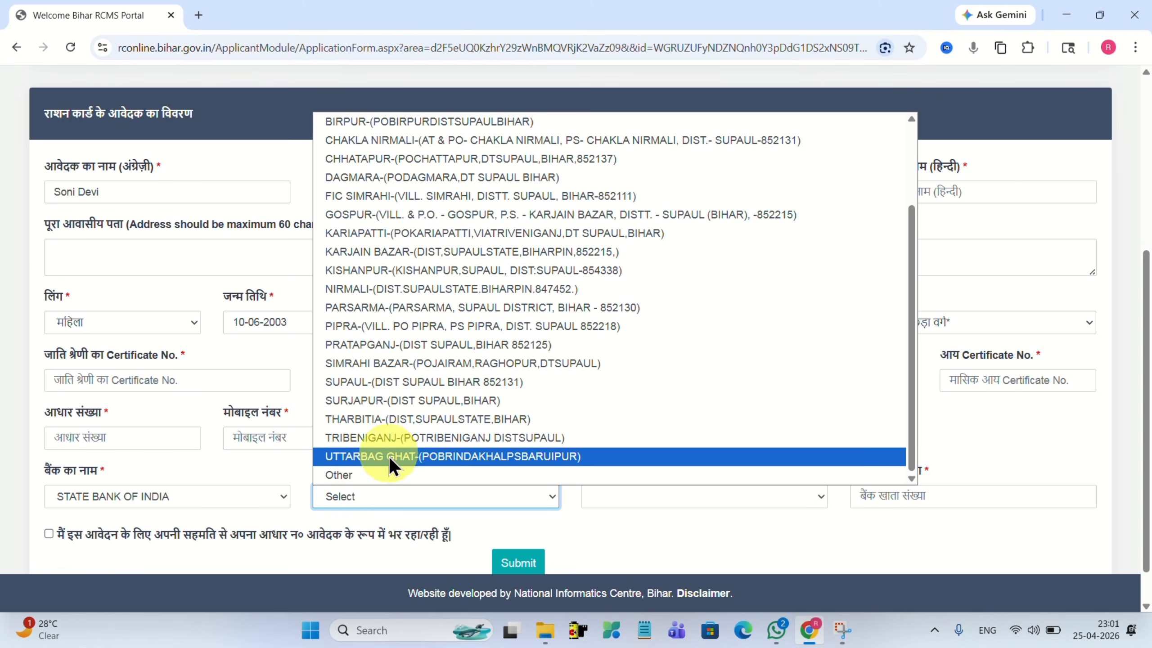
click(393, 381)
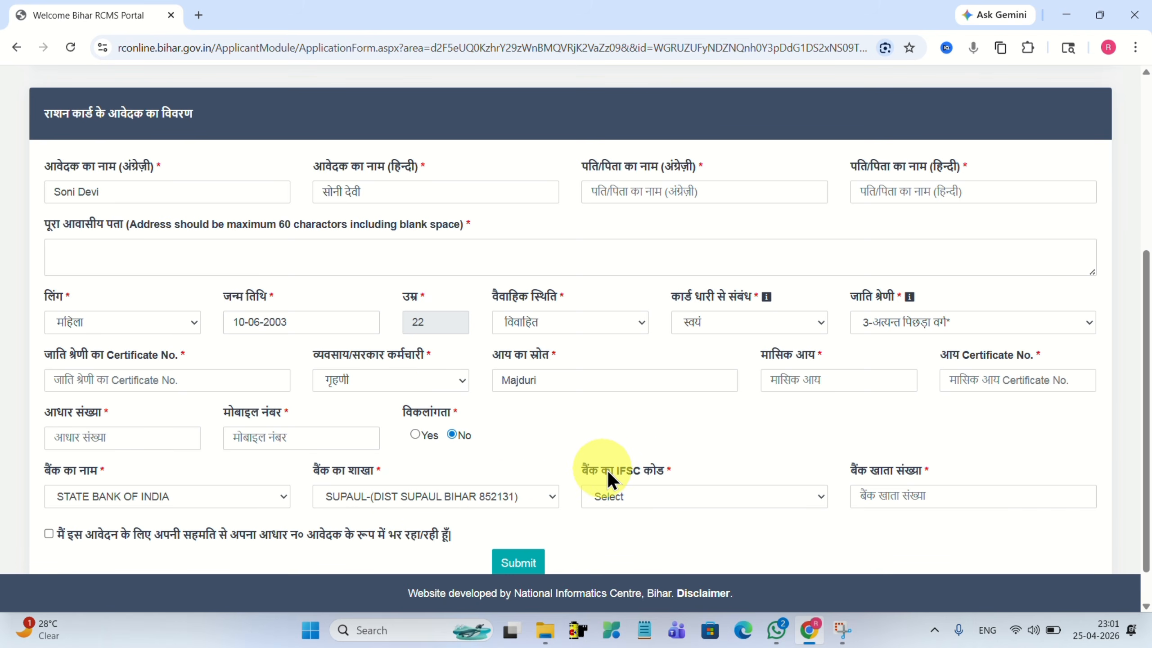
click(622, 495)
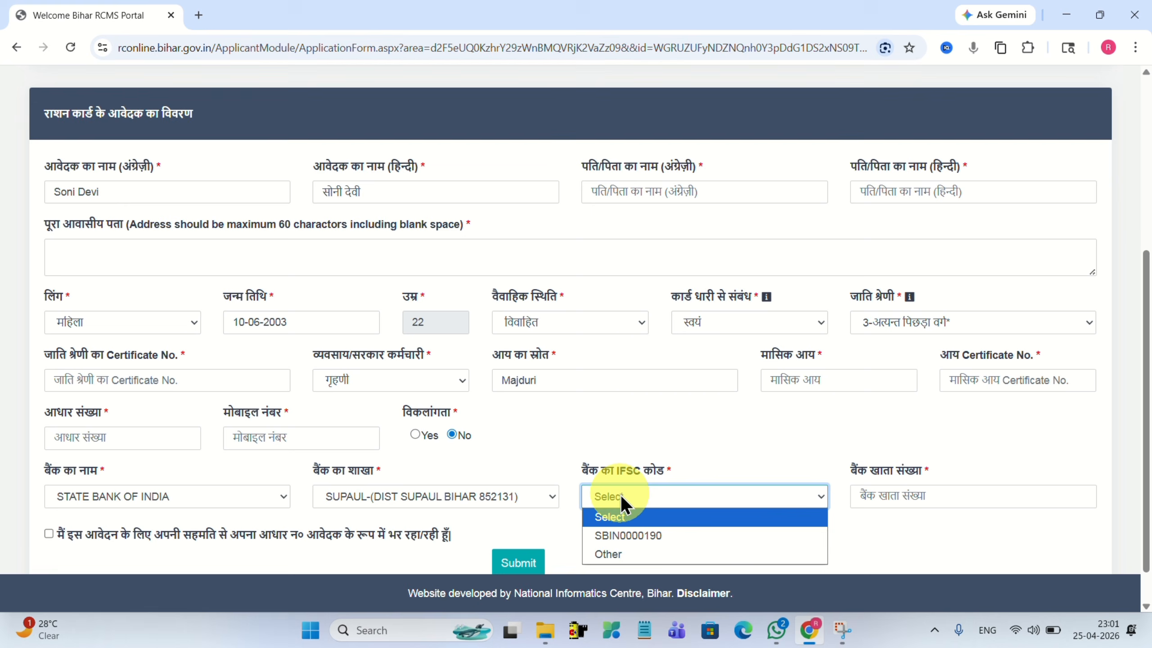
click(621, 535)
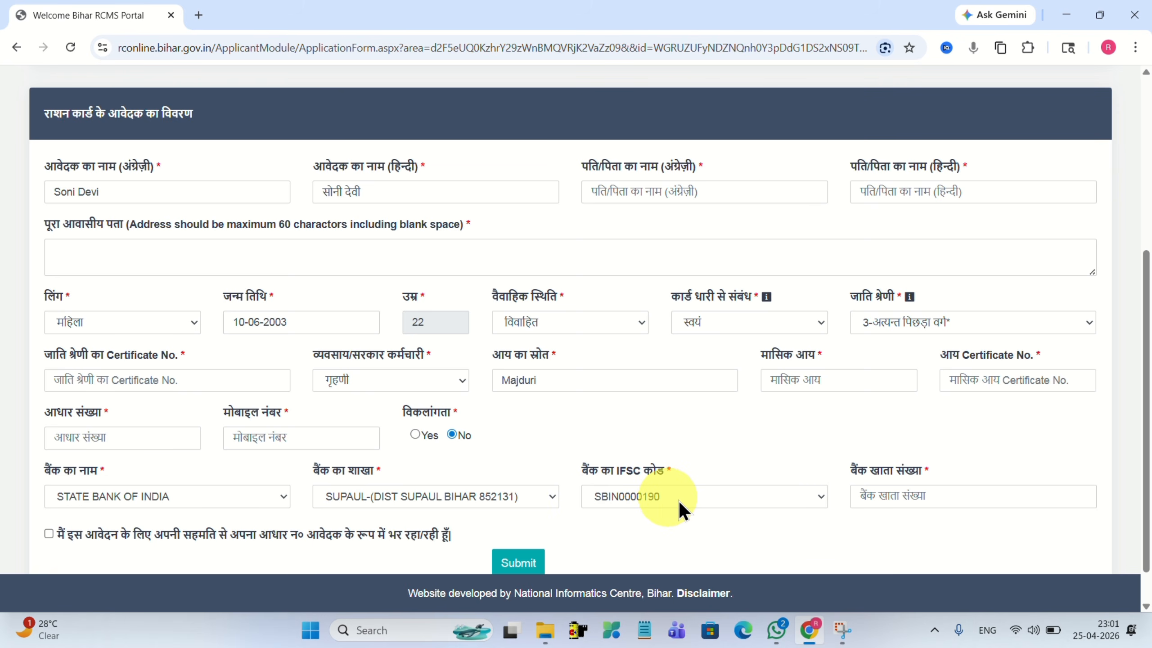
click(889, 495)
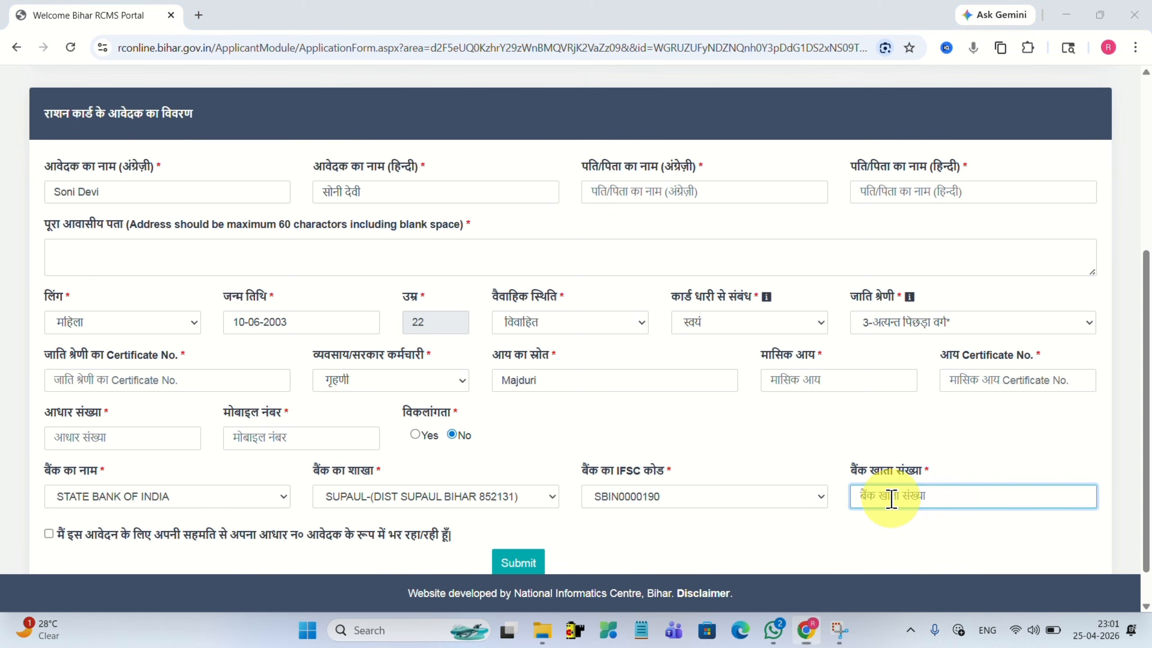
drag(56, 534, 451, 536)
Tick the Aadhaar consent, submit the applicant details and dismiss the Success message.
click(50, 534)
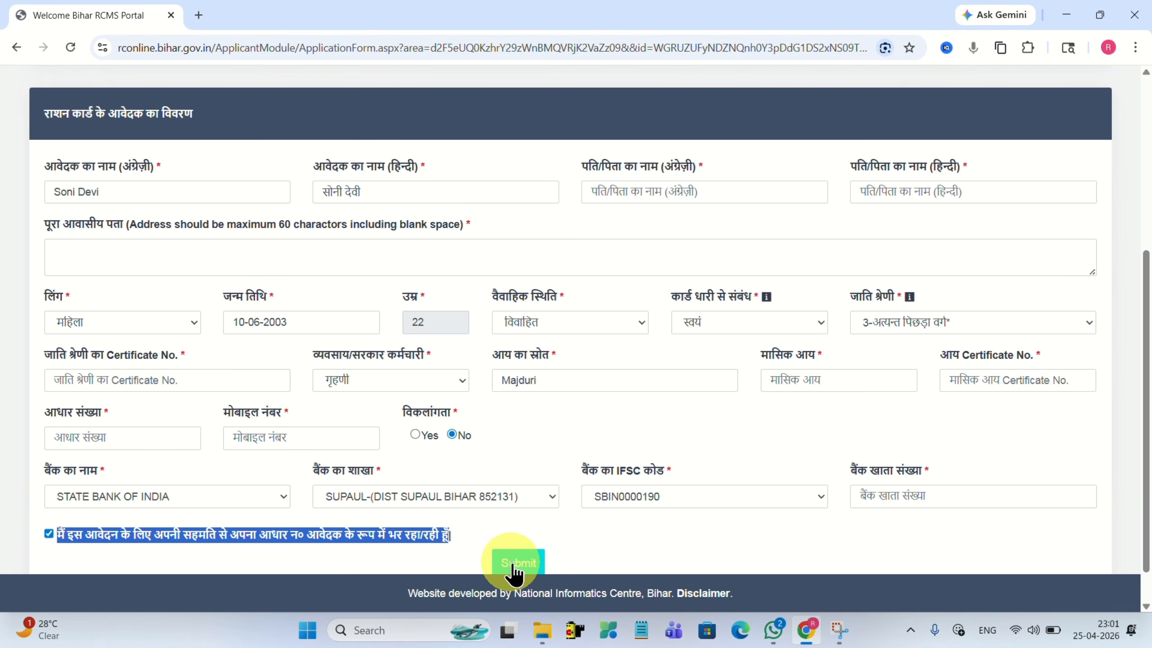
click(495, 569)
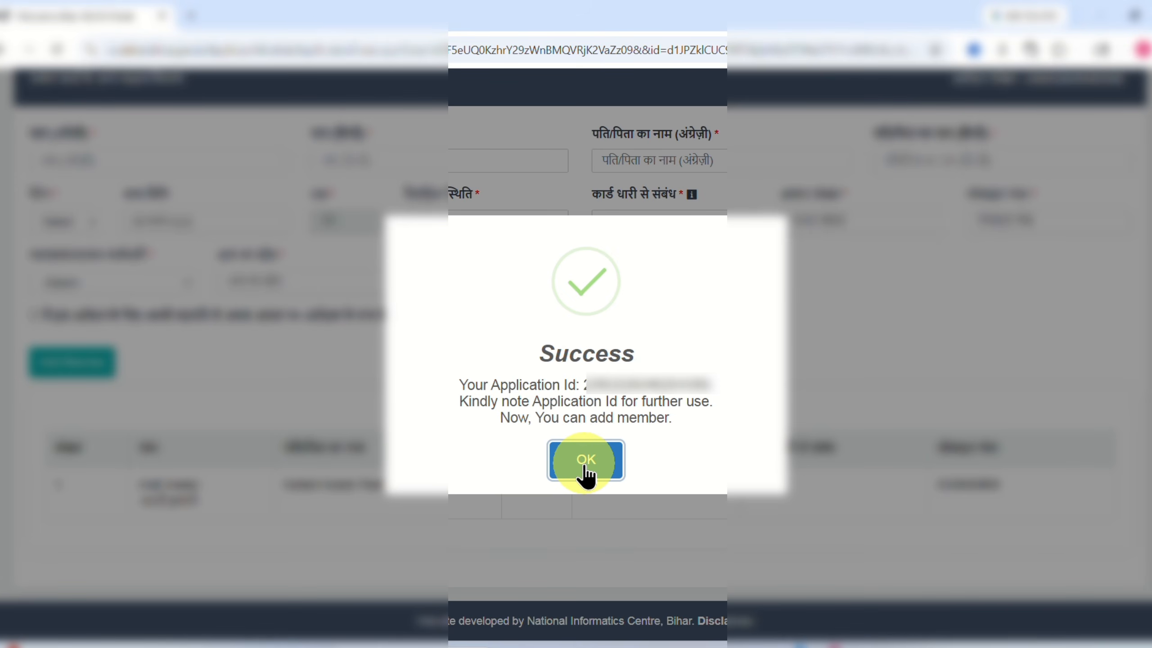
click(585, 461)
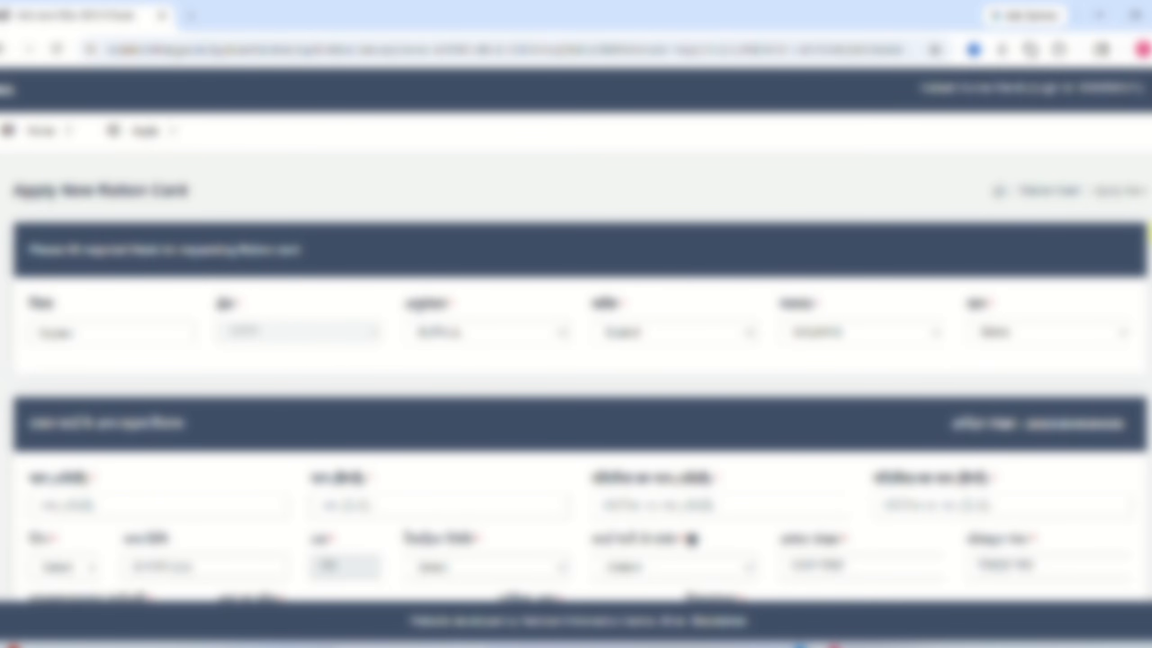
scroll(575, 324, down, 5)
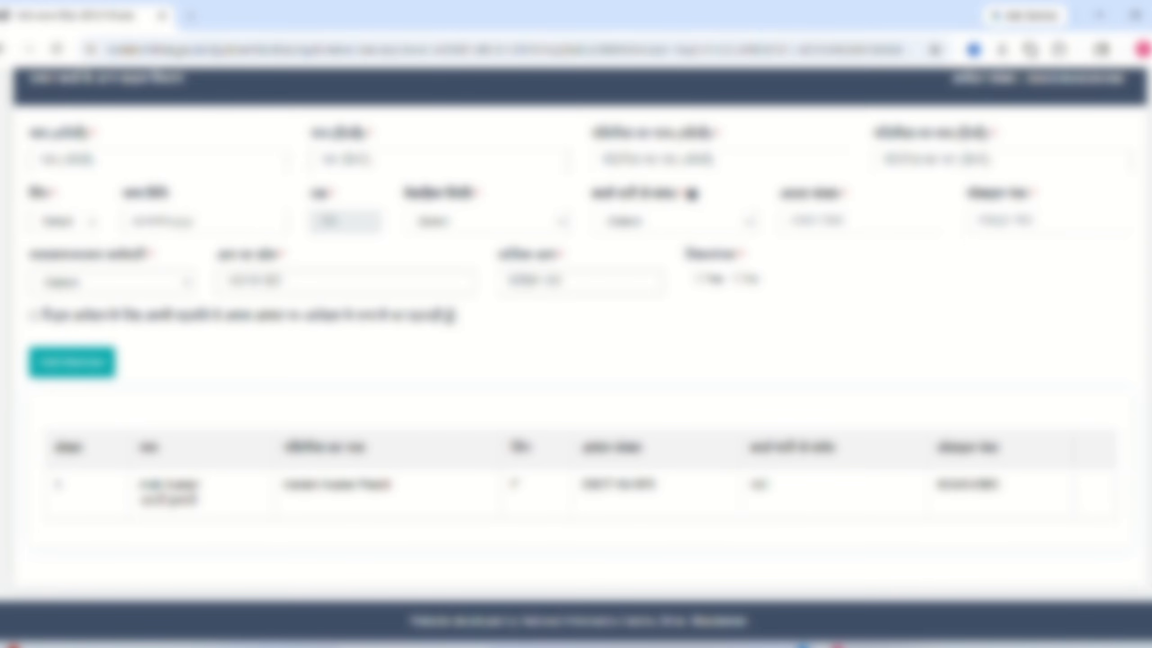
drag(1148, 437, 1148, 345)
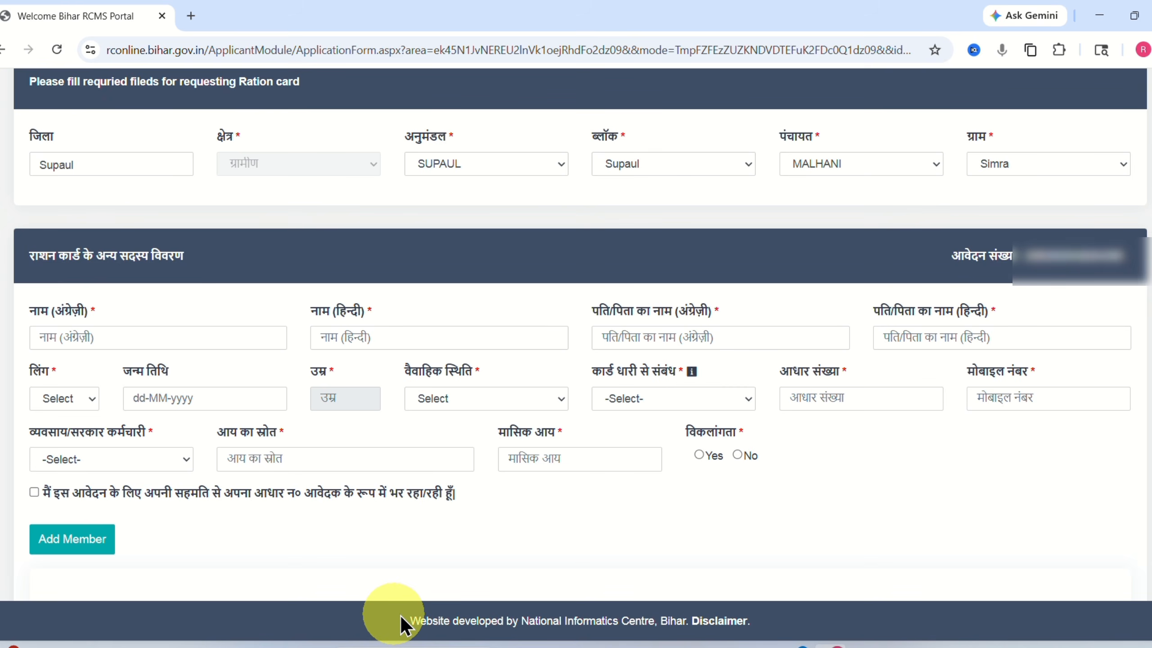
Move through the member's English and Hindi name and father/husband name fields.
click(63, 336)
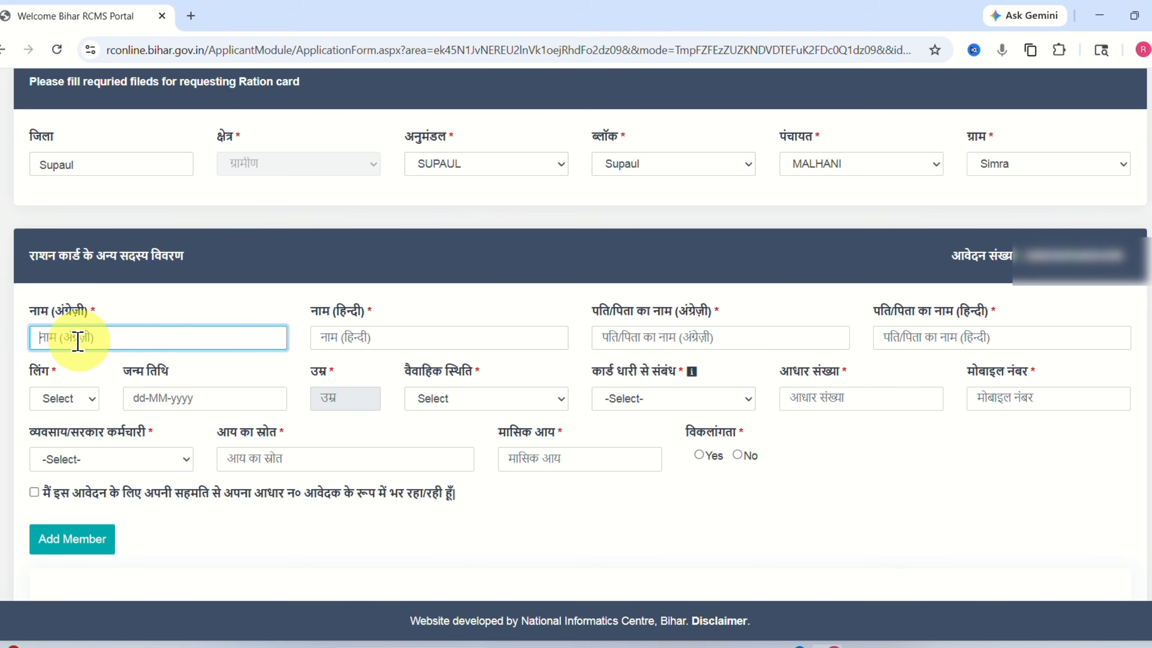
click(342, 337)
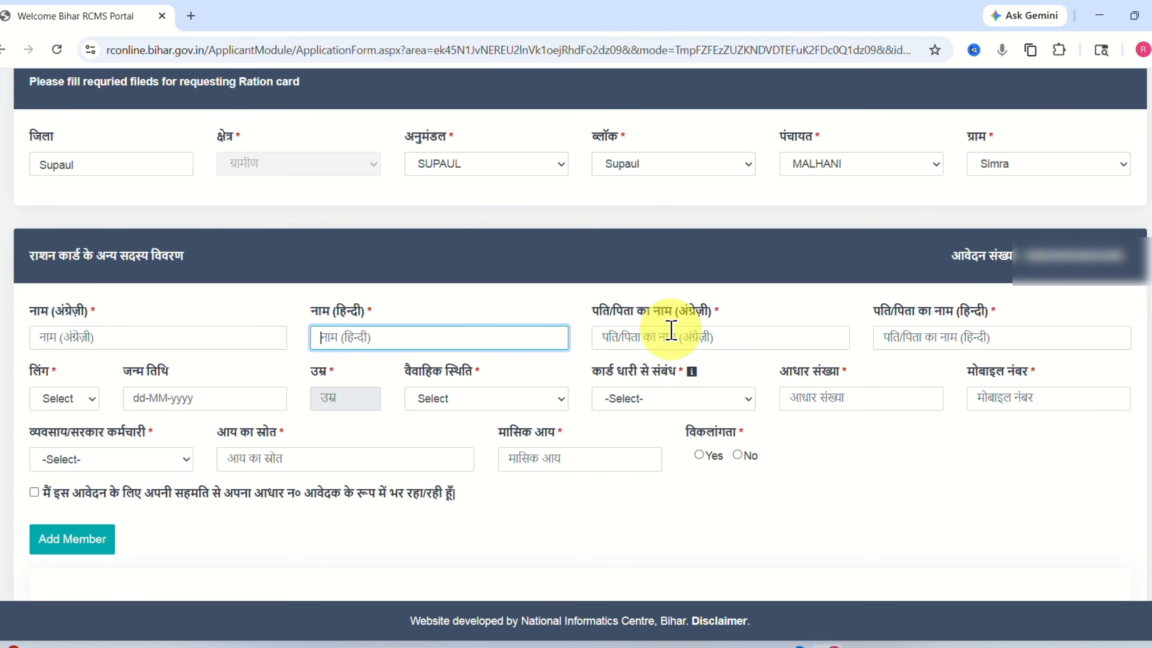
click(627, 335)
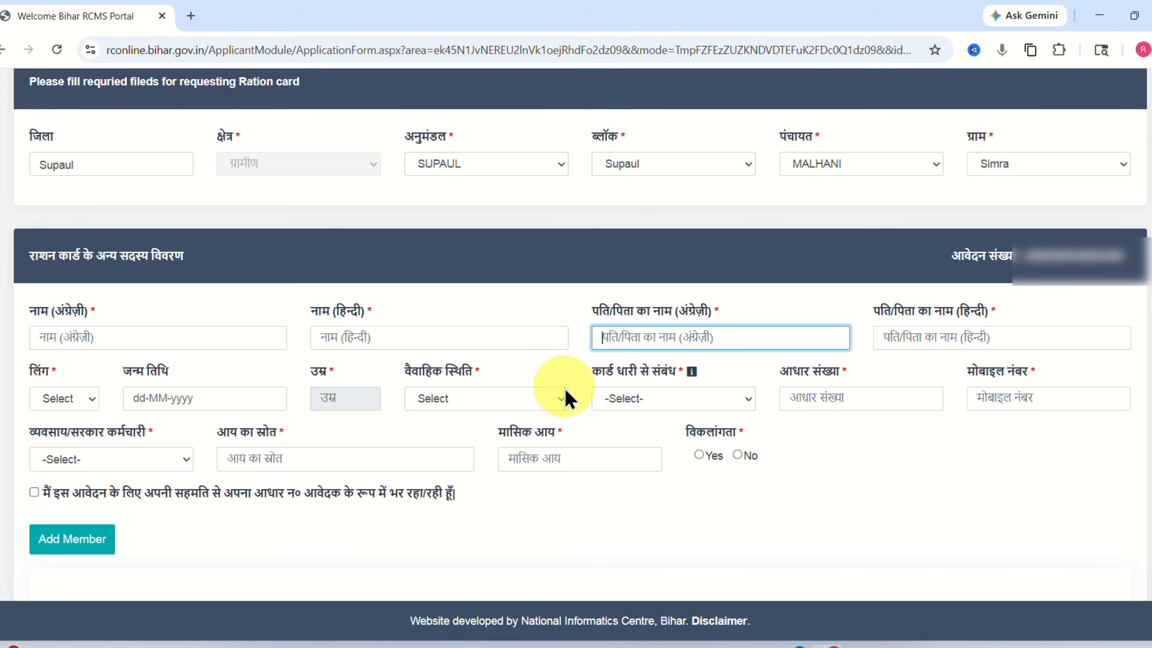
mouse_move(619, 370)
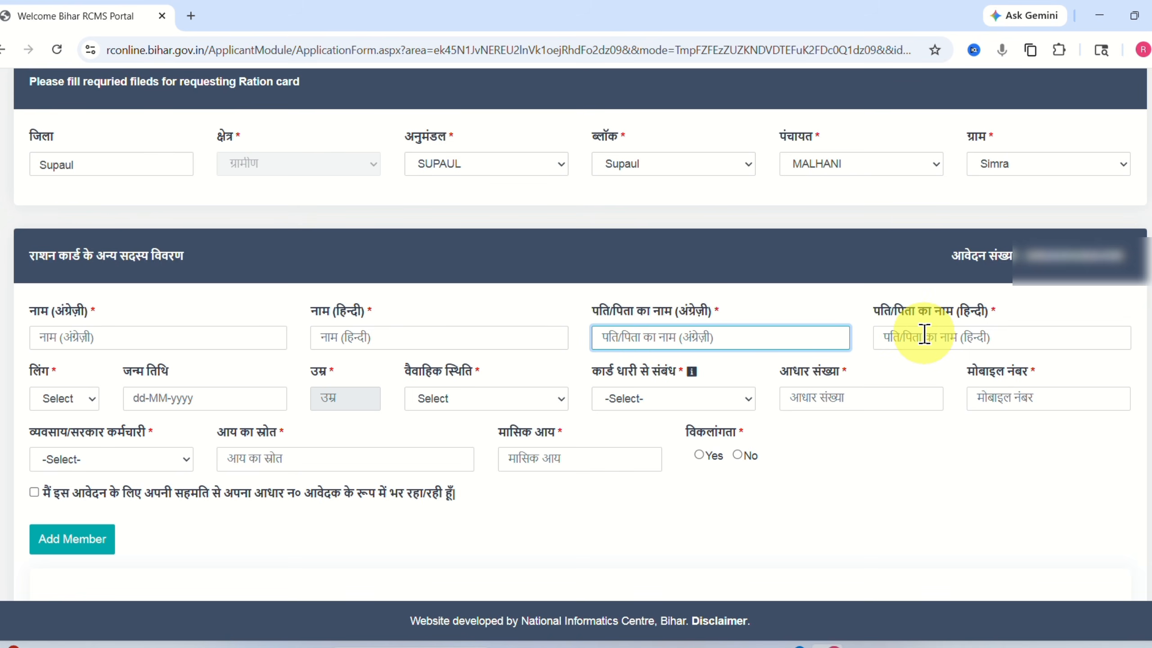
click(889, 339)
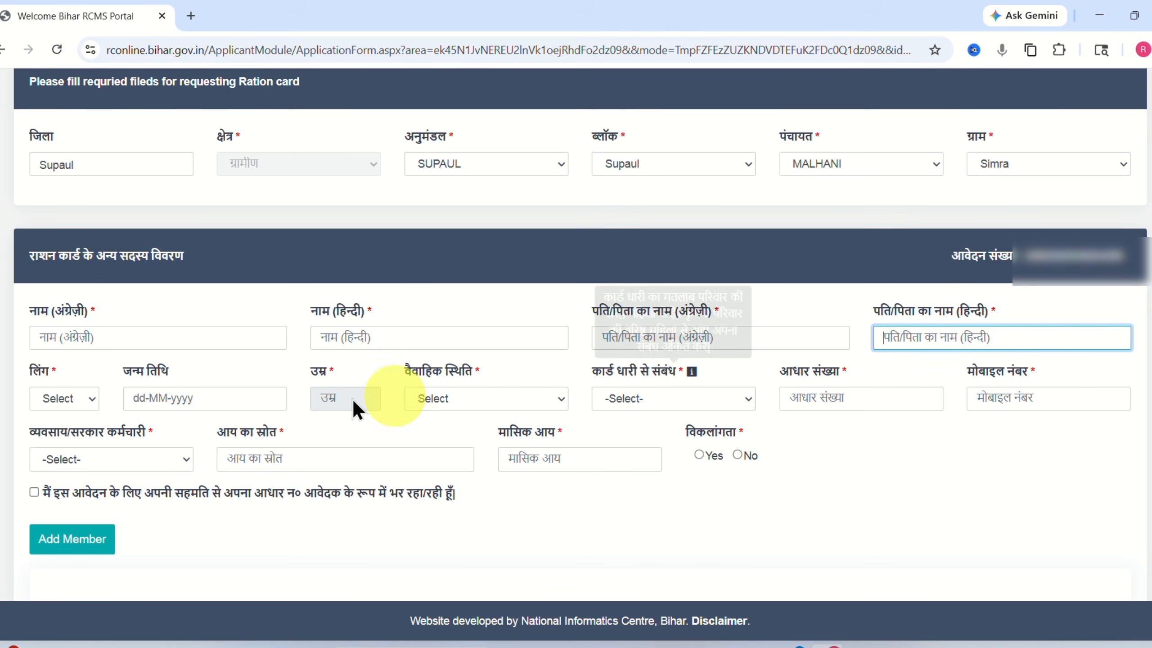
click(58, 397)
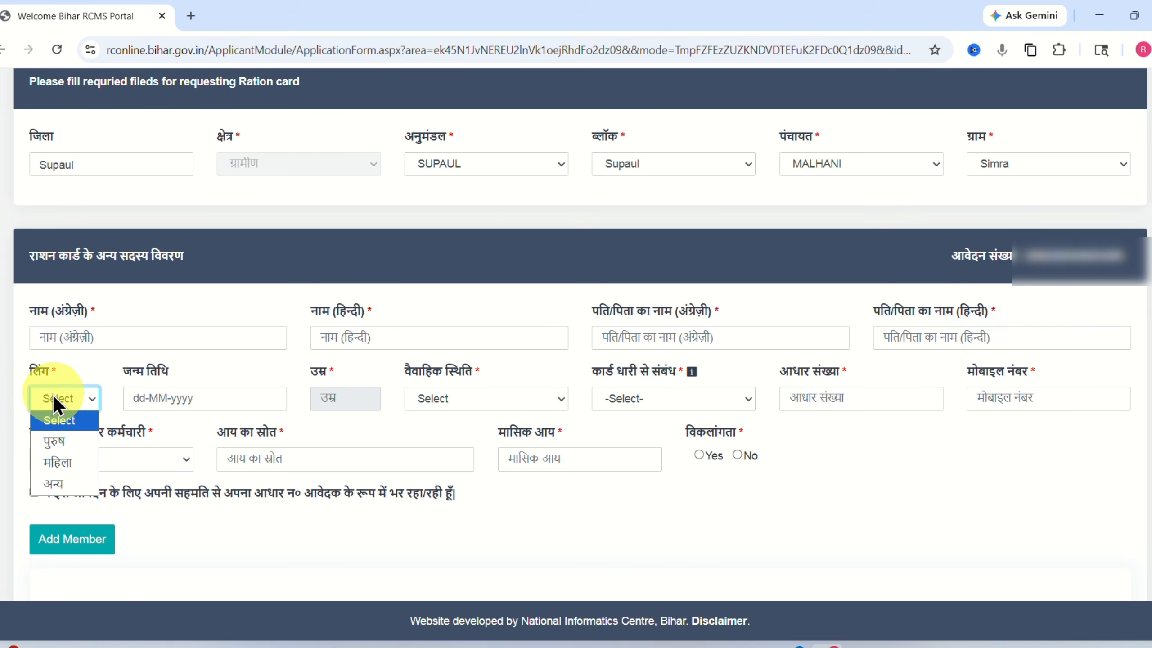
click(52, 441)
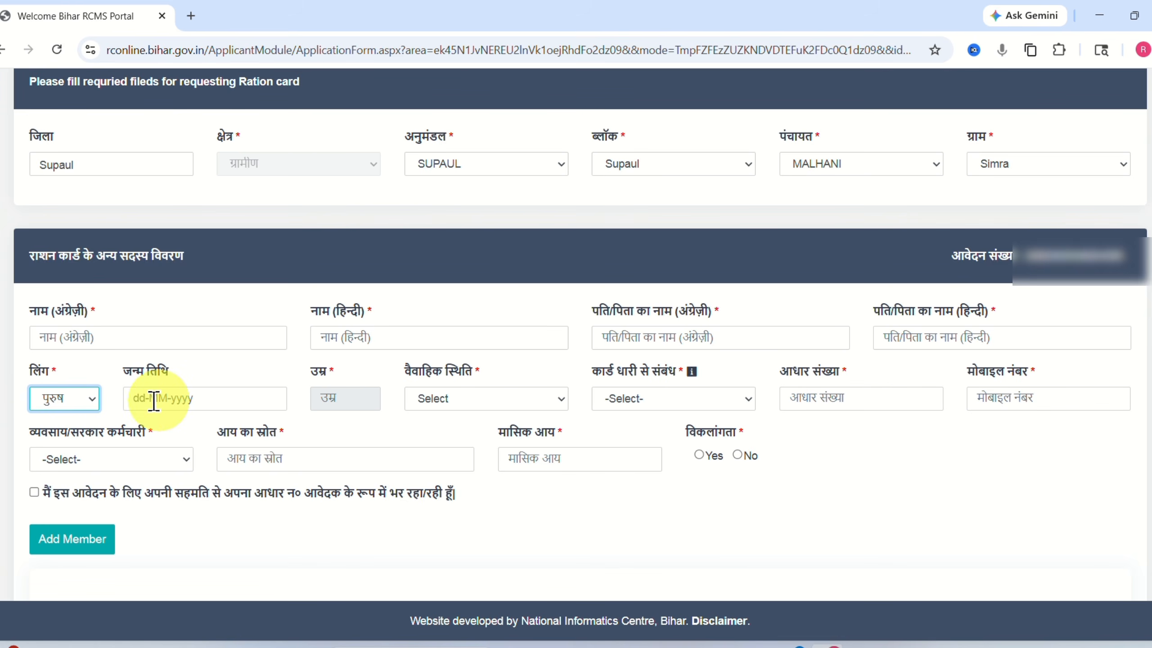
click(200, 396)
click(232, 425)
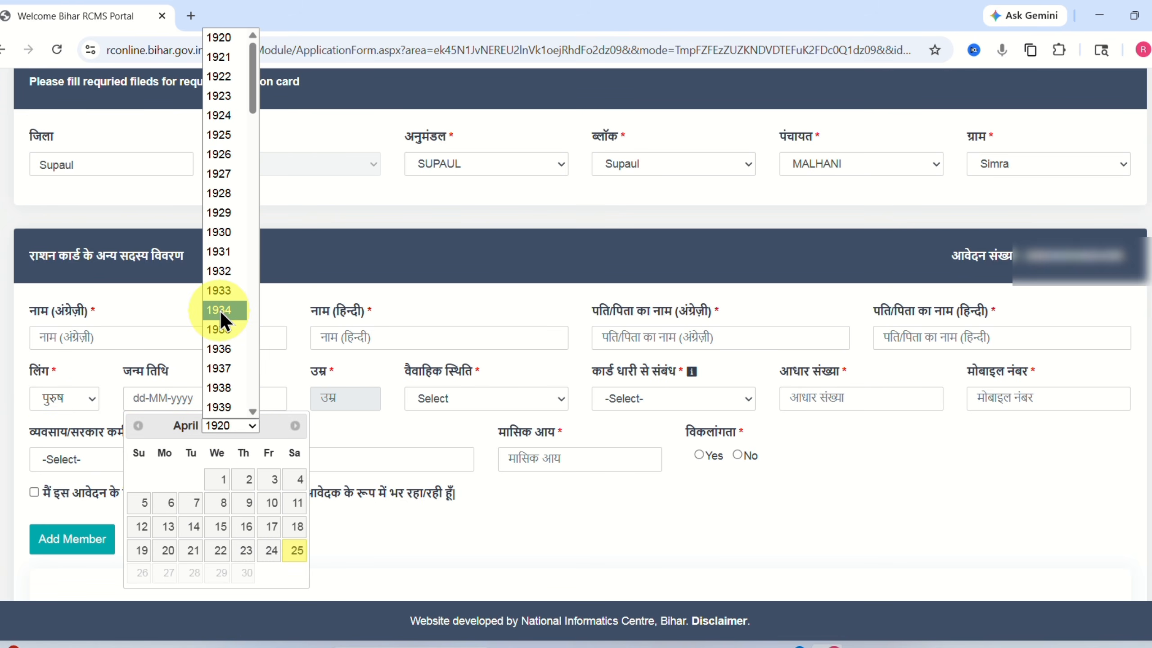
scroll(220, 304, down, 10)
scroll(218, 278, down, 14)
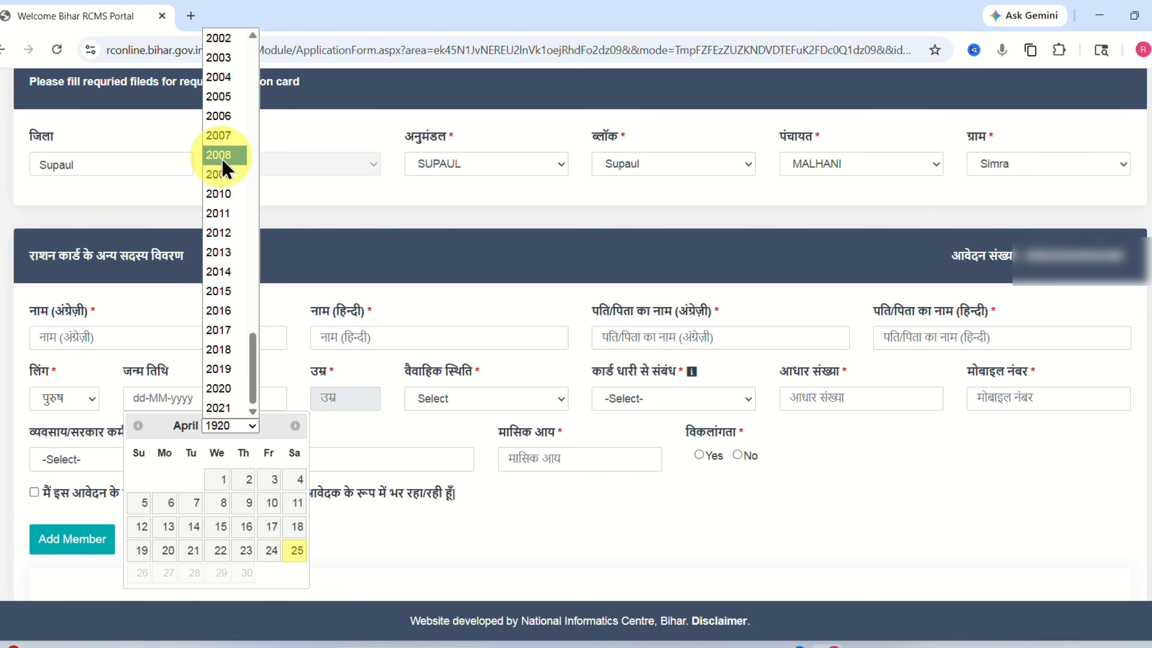
click(220, 143)
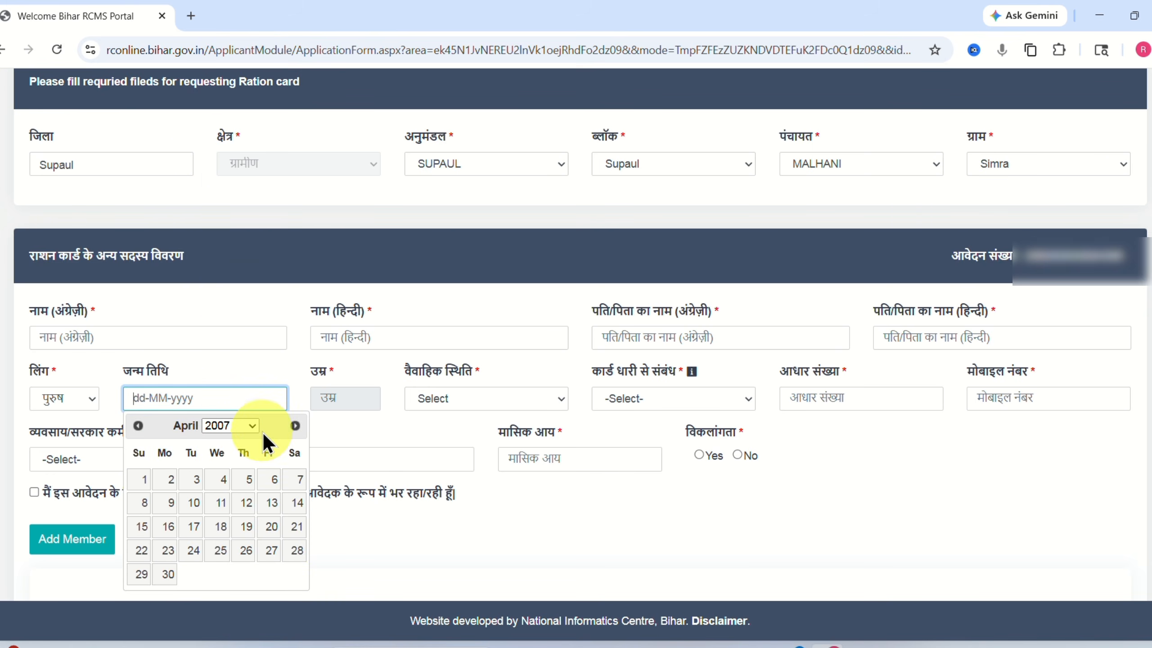
click(295, 425)
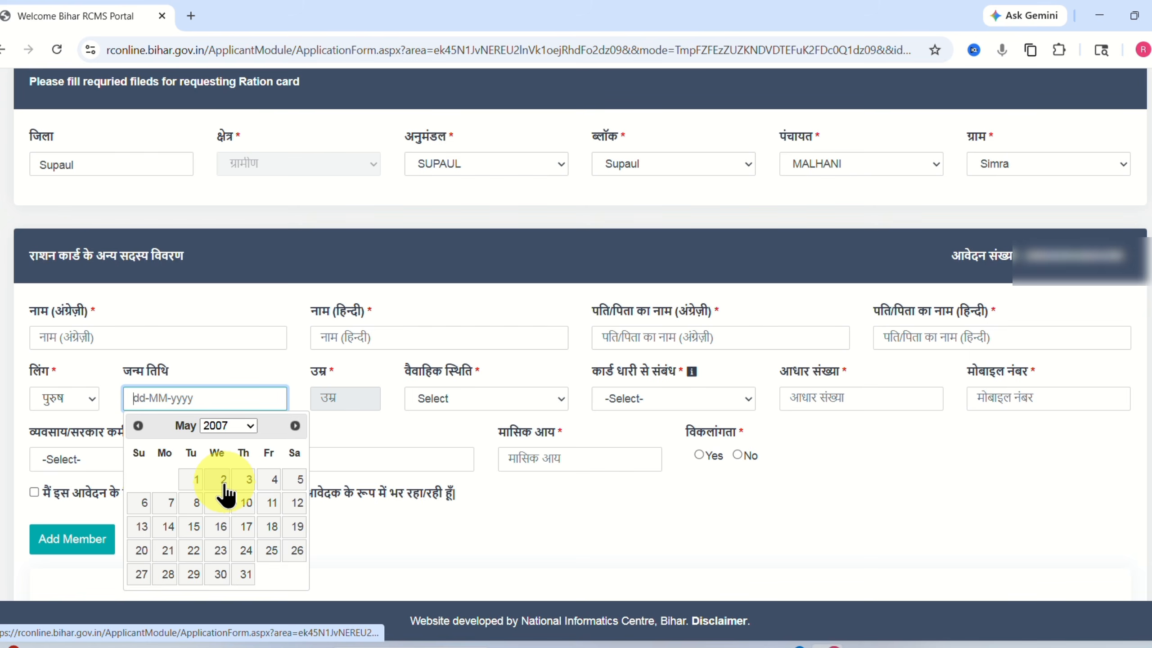
click(139, 426)
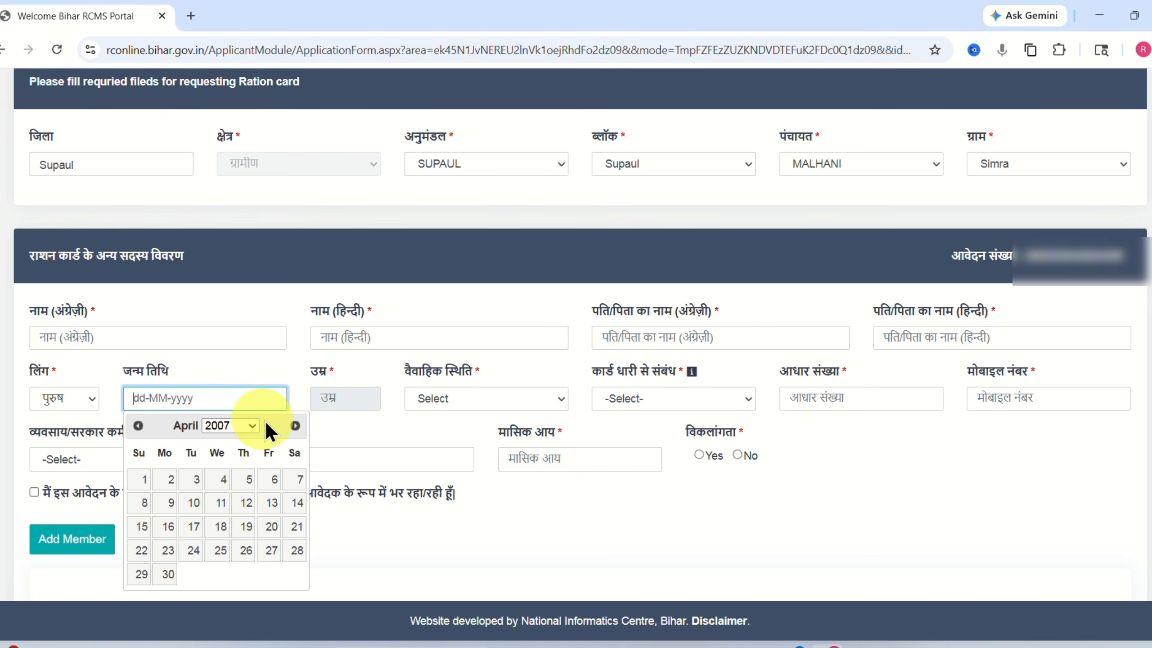
click(195, 503)
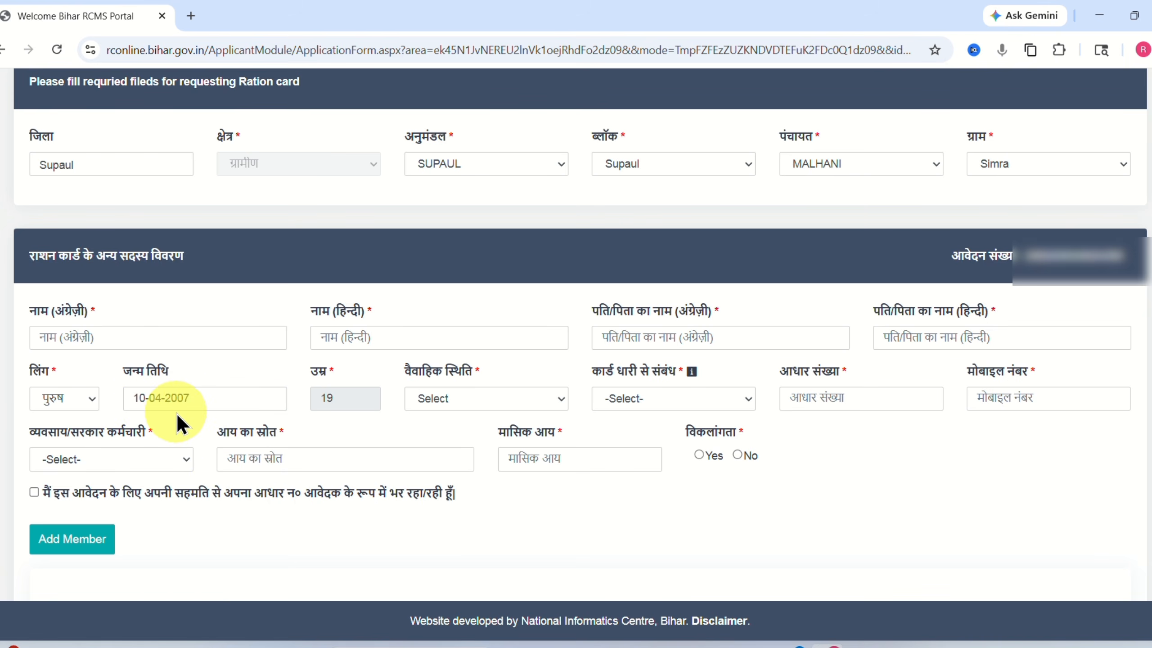
Set marital status विवाहित and relation सौहर / पति, then reach the Aadhaar and mobile fields.
click(456, 395)
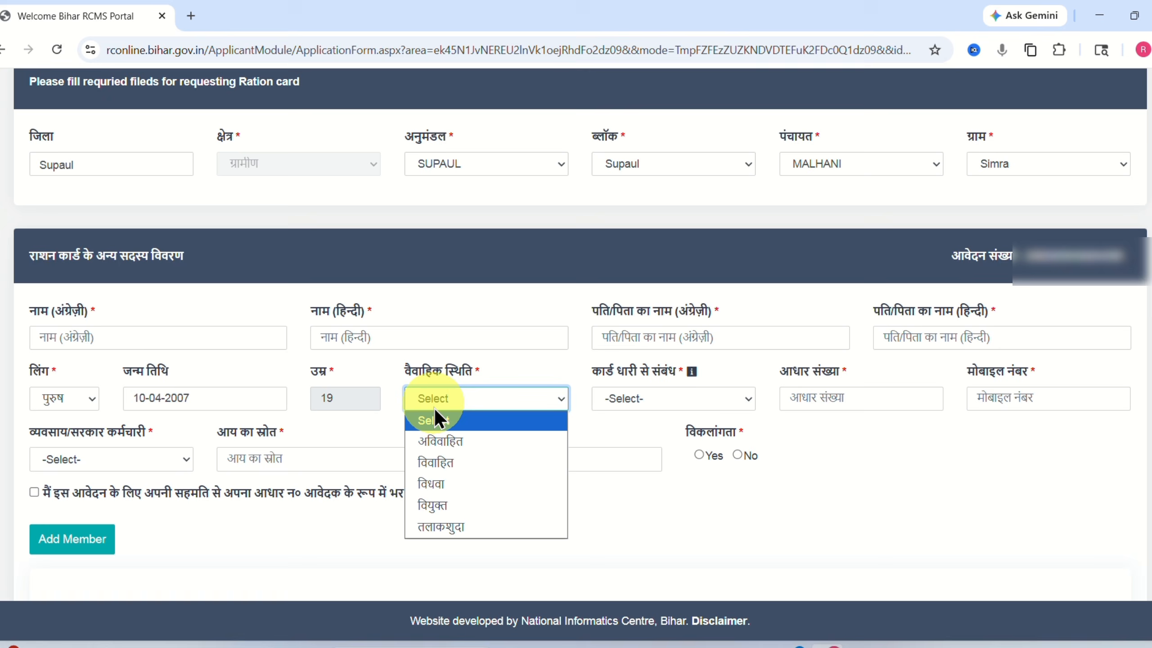
click(429, 455)
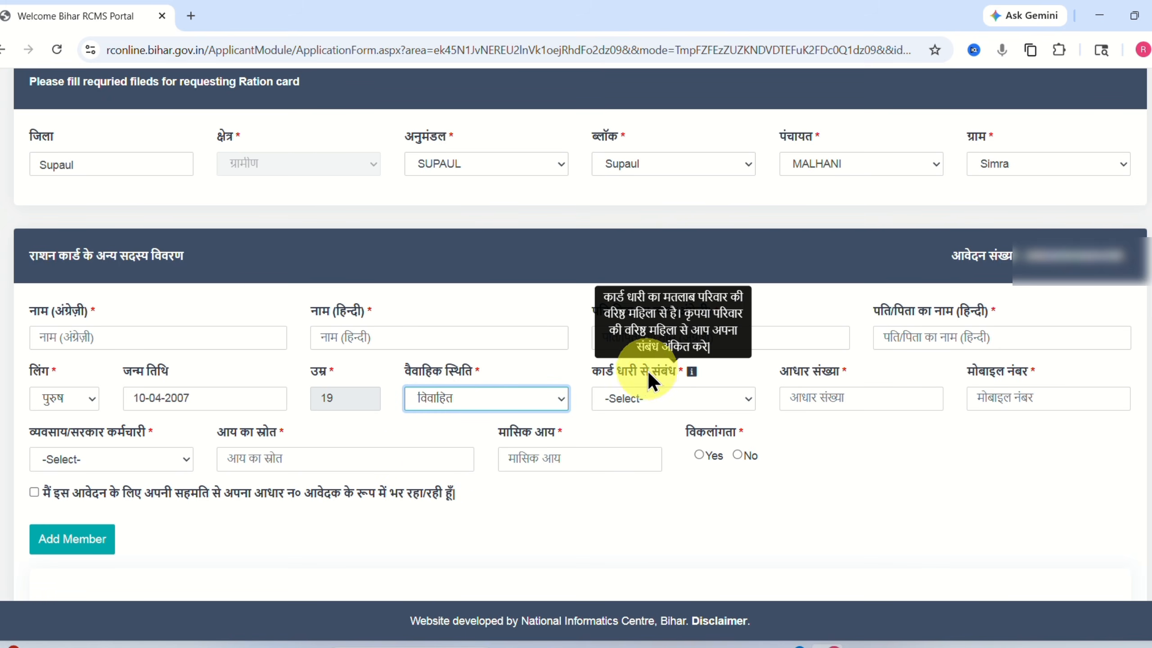
click(617, 400)
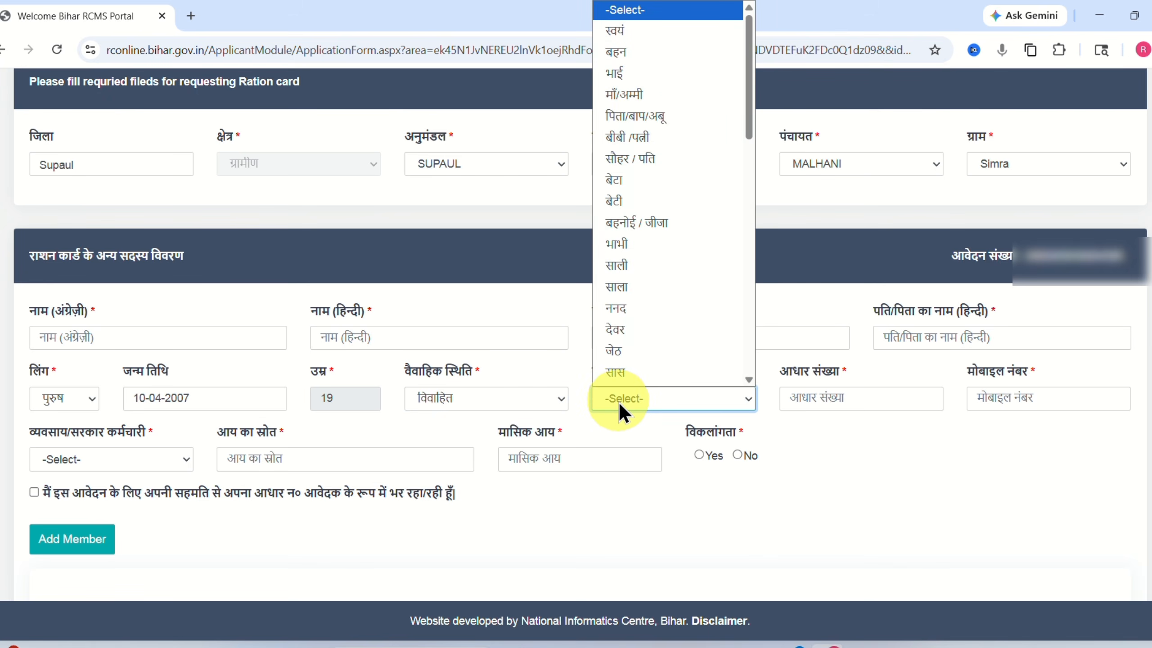
scroll(663, 249, down, 1)
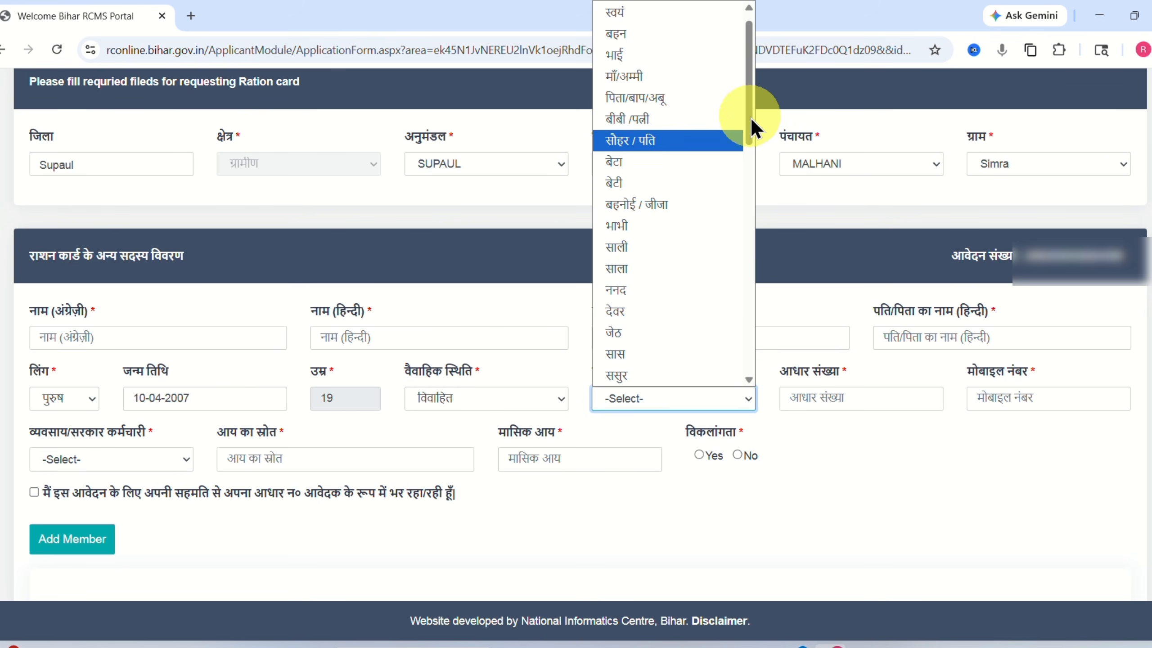
click(637, 144)
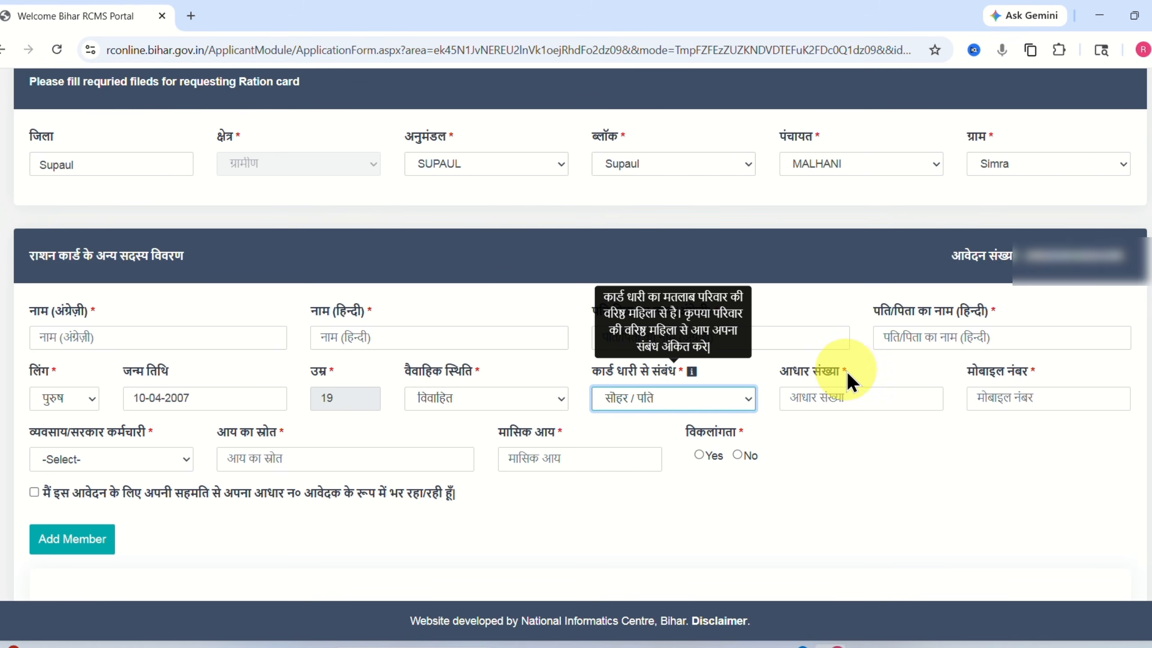
click(804, 398)
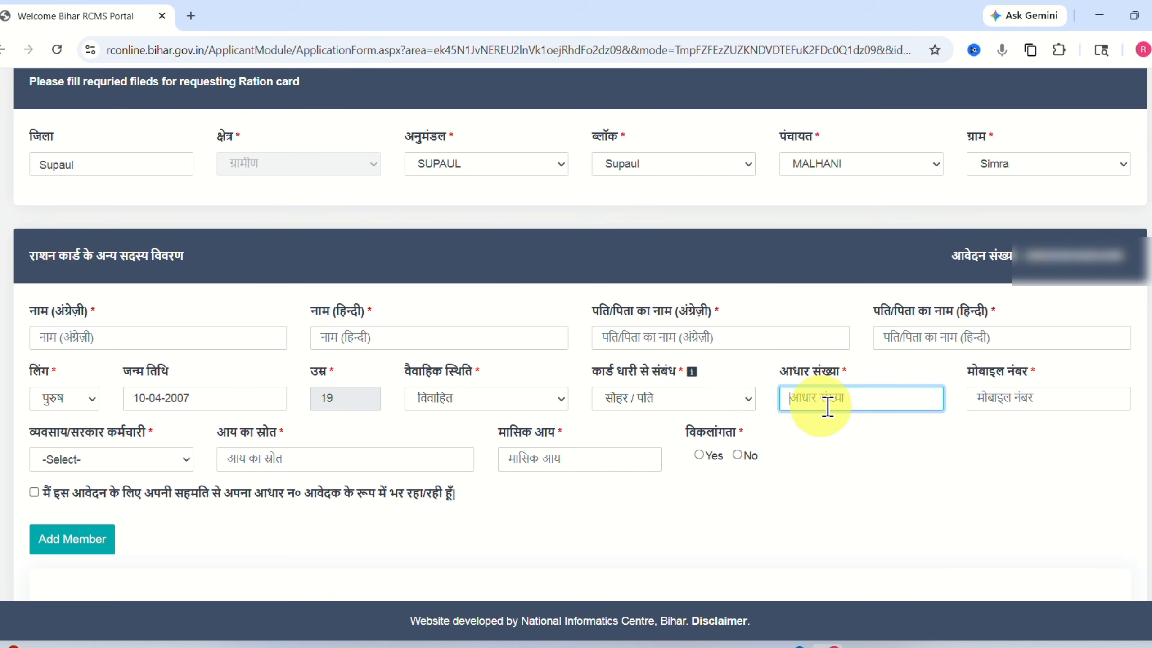
click(991, 399)
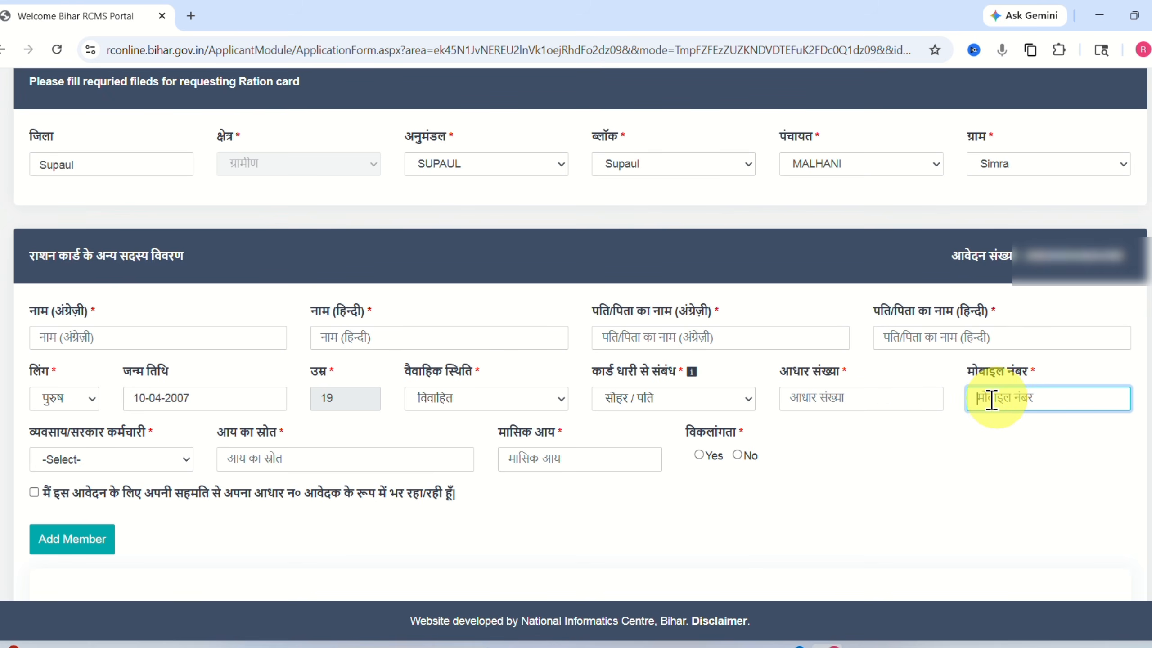
Set the member's occupation to मजदूर/ श्रमिक, monthly income 0 and disability No.
click(67, 459)
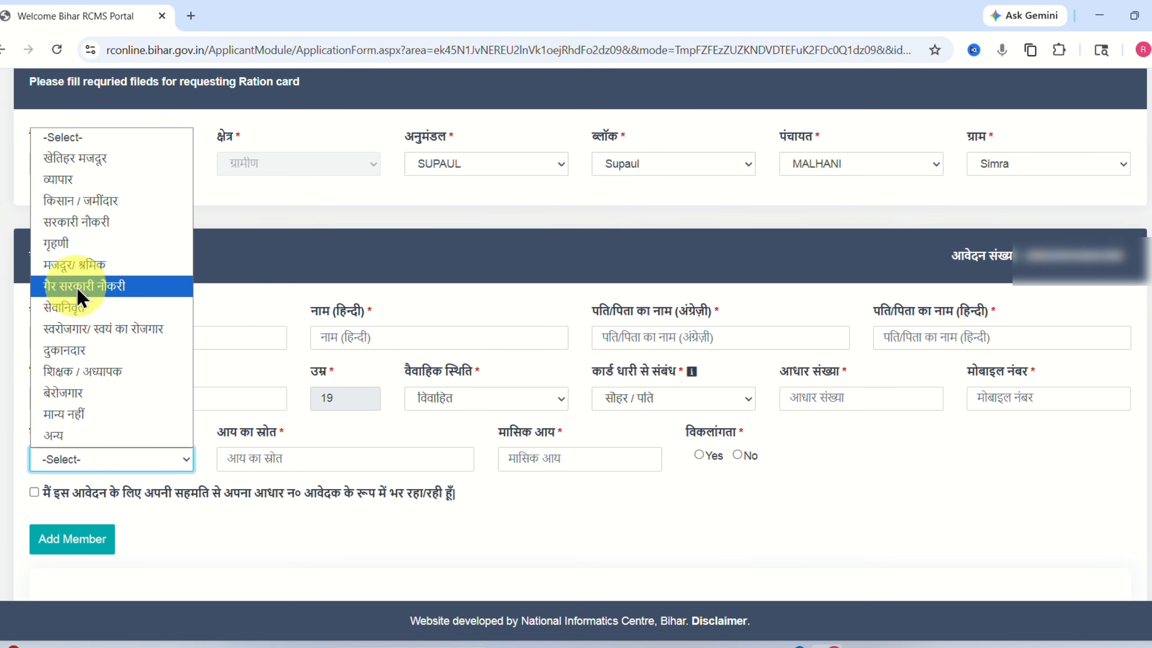
click(75, 262)
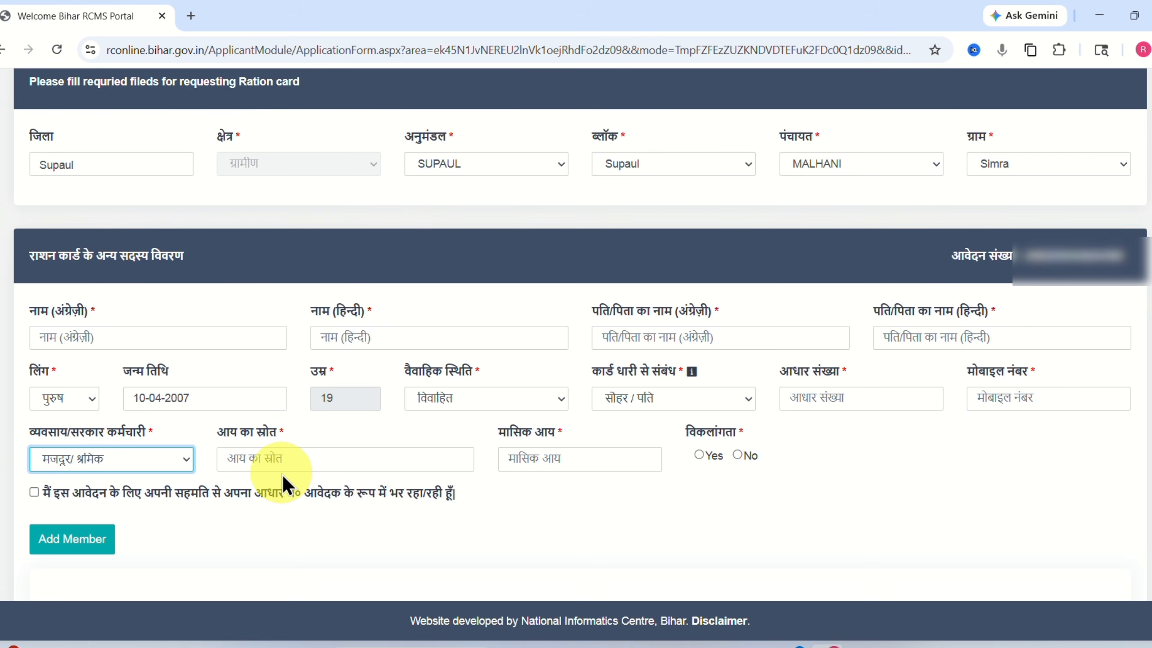
click(281, 460)
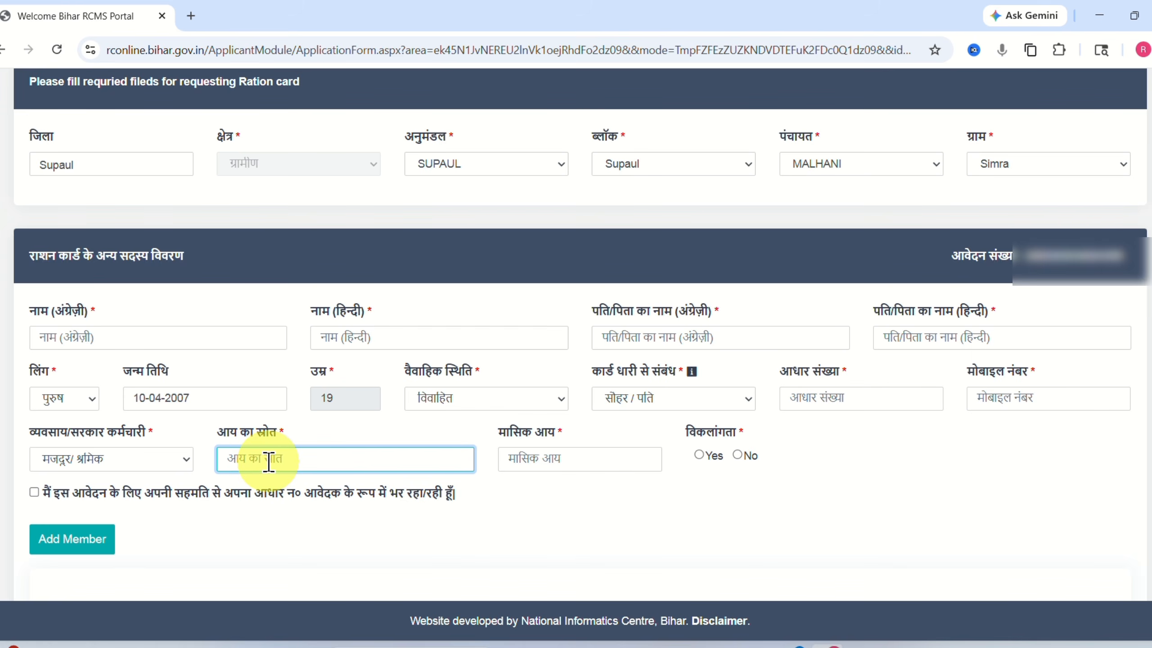
click(535, 460)
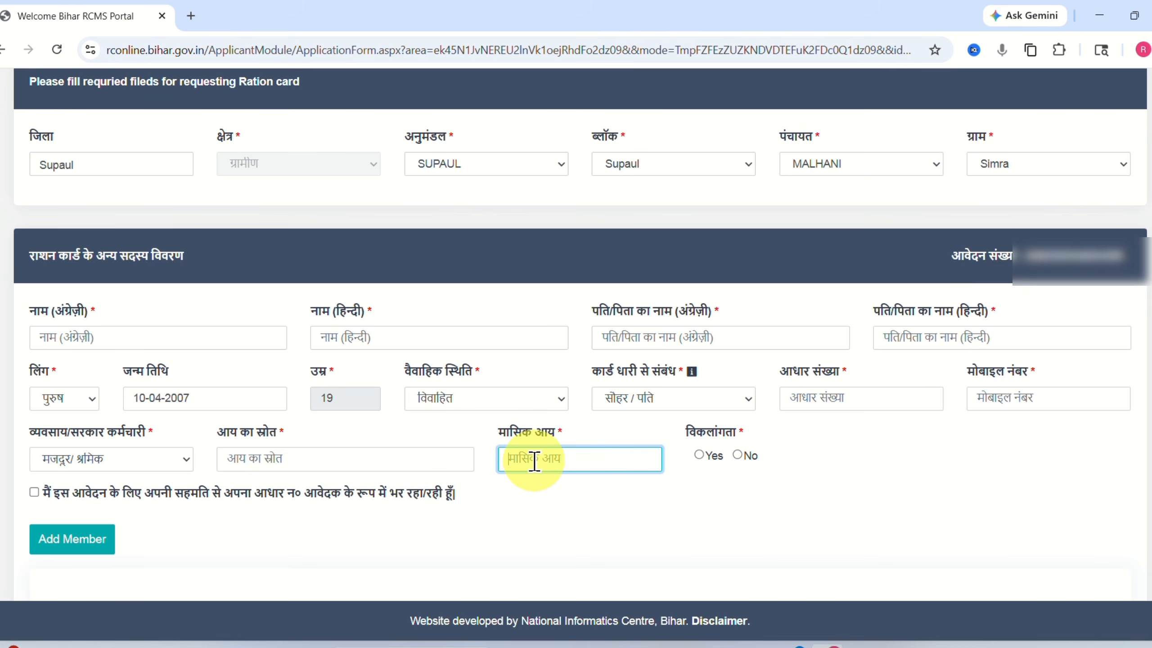
text(0)
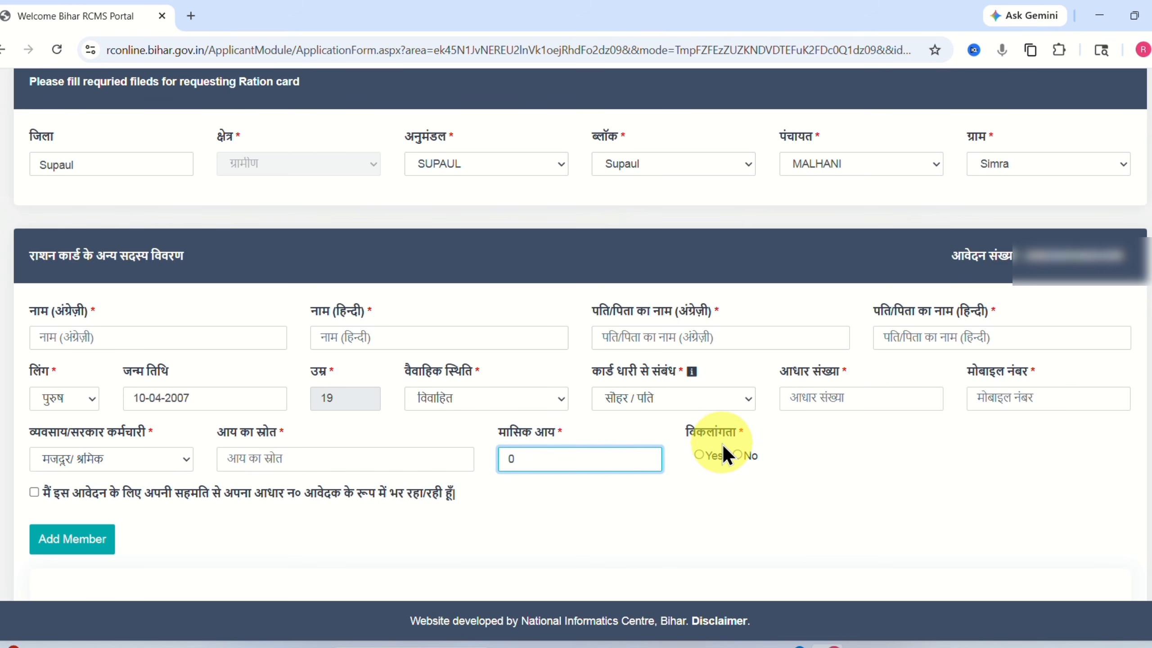
click(737, 454)
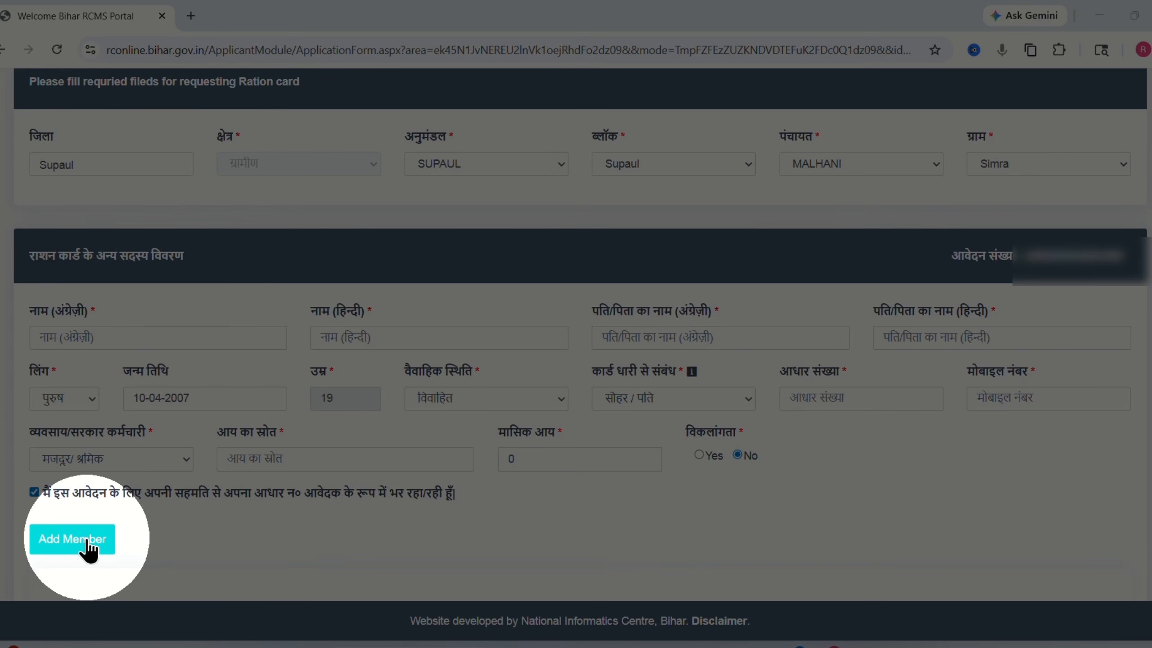
Add the member, dismiss the 'Member Added Successfully' message and scroll back to the blank form.
click(63, 540)
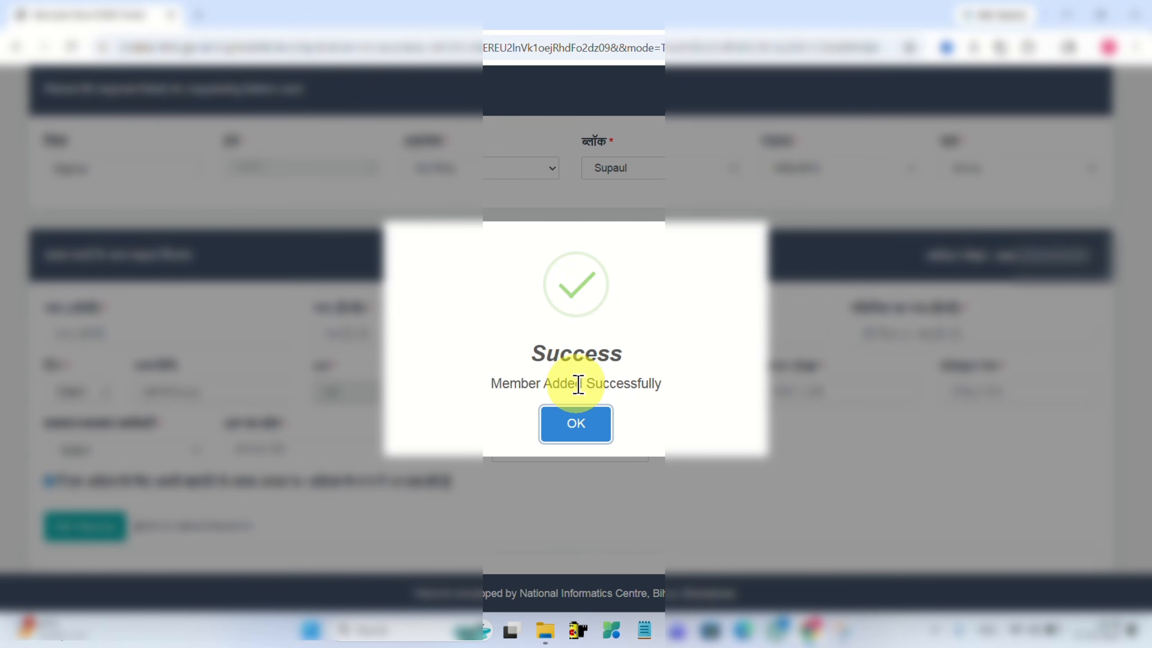
click(573, 428)
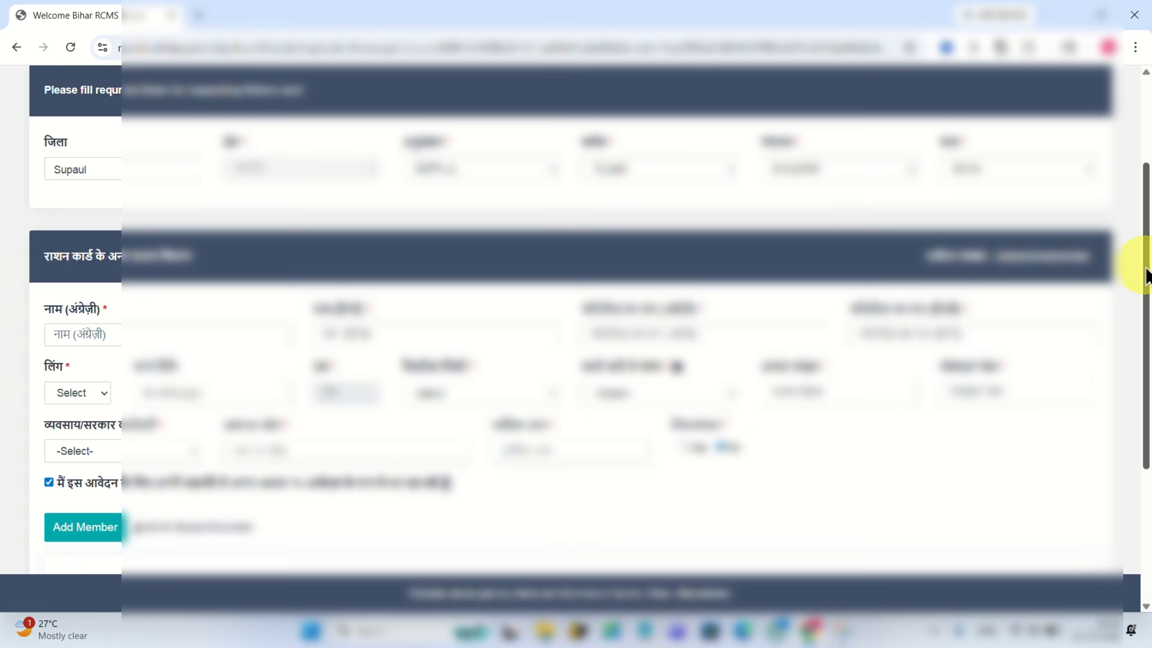
drag(1146, 272, 1144, 442)
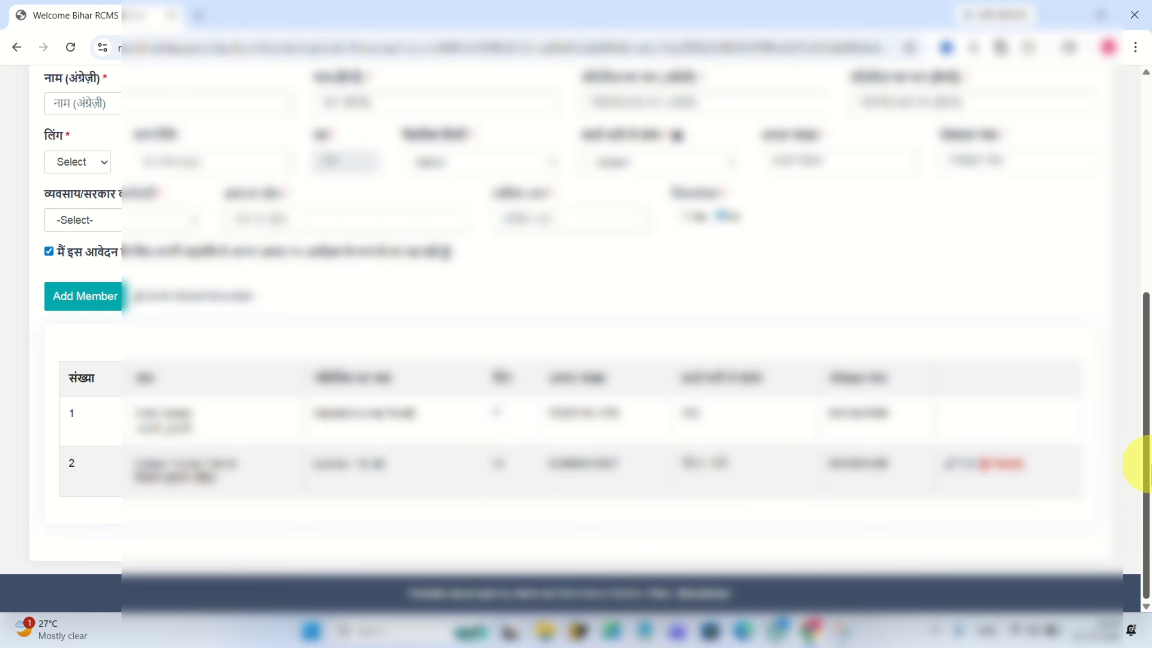
drag(1143, 465, 1143, 373)
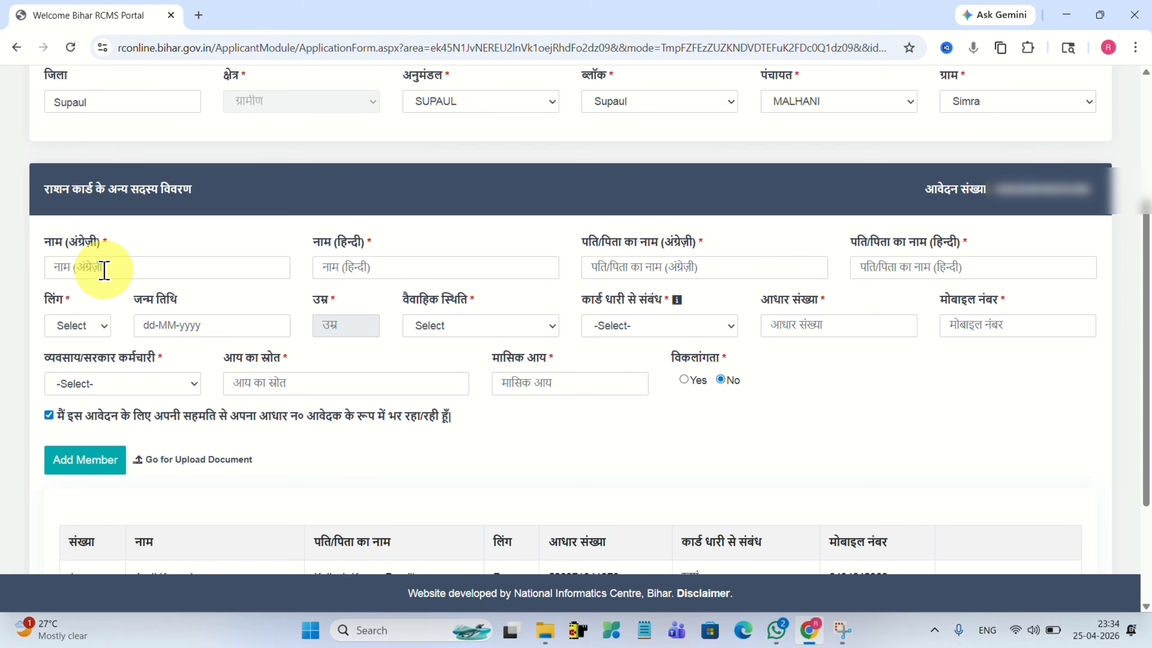
click(84, 267)
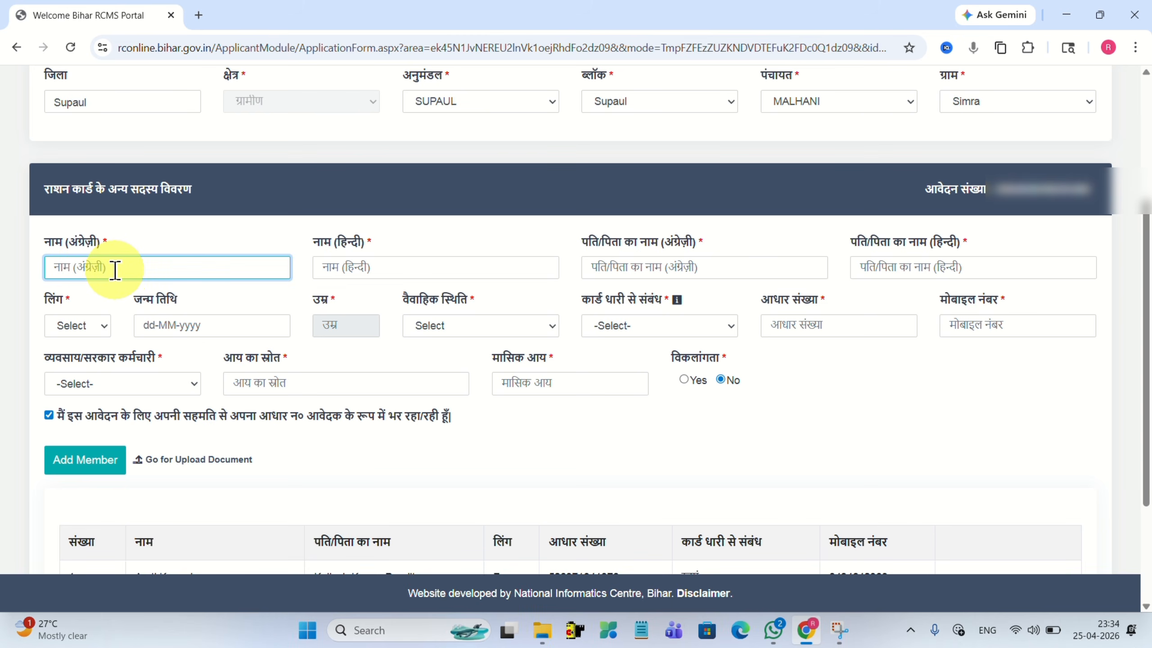
click(348, 266)
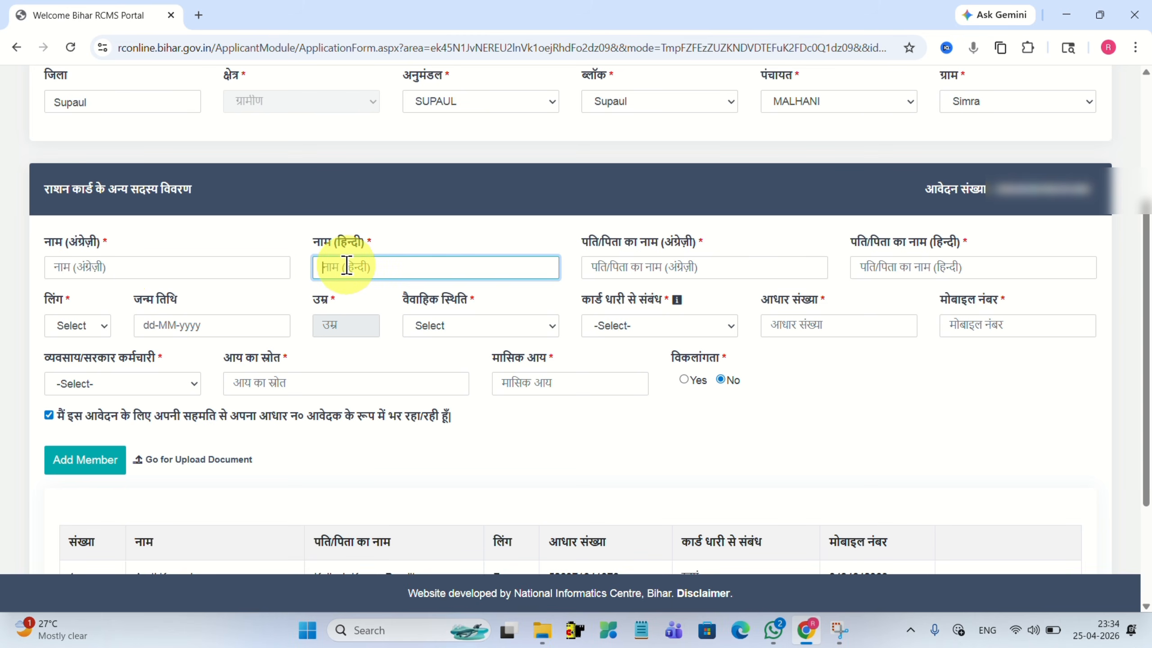
click(607, 264)
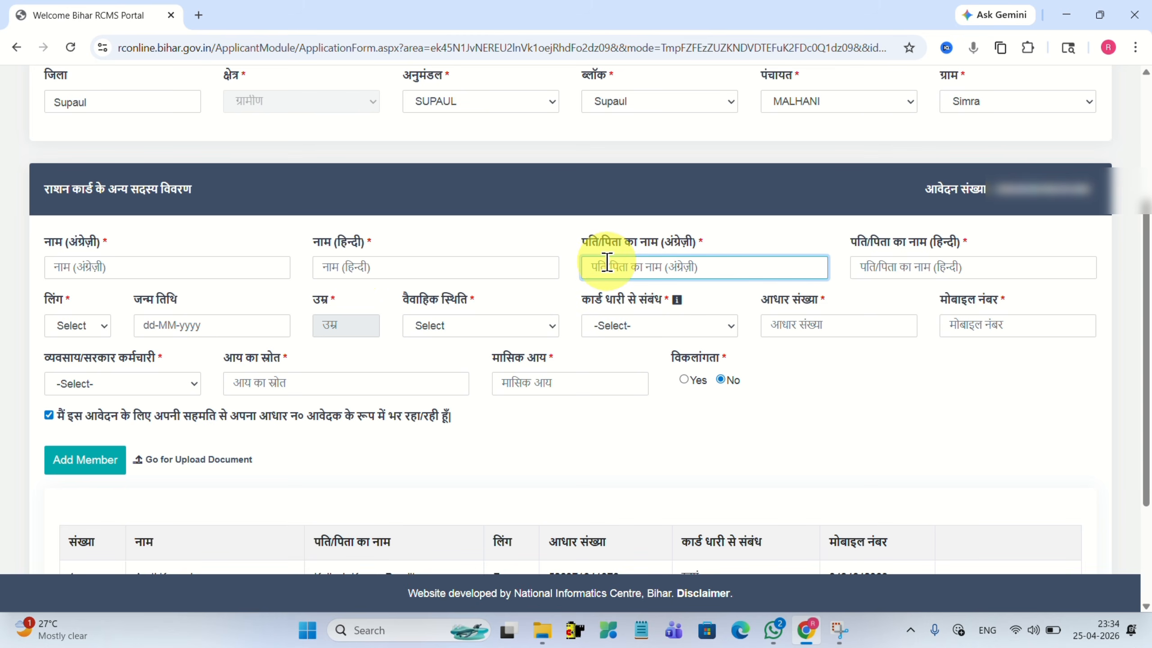
click(912, 265)
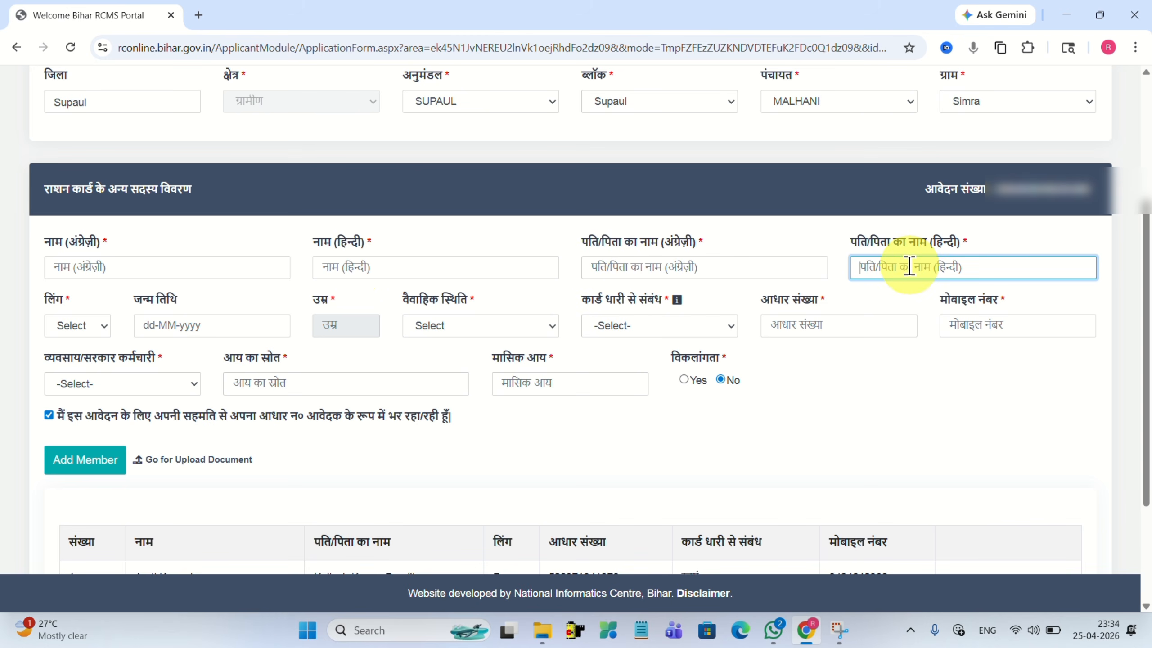
click(80, 324)
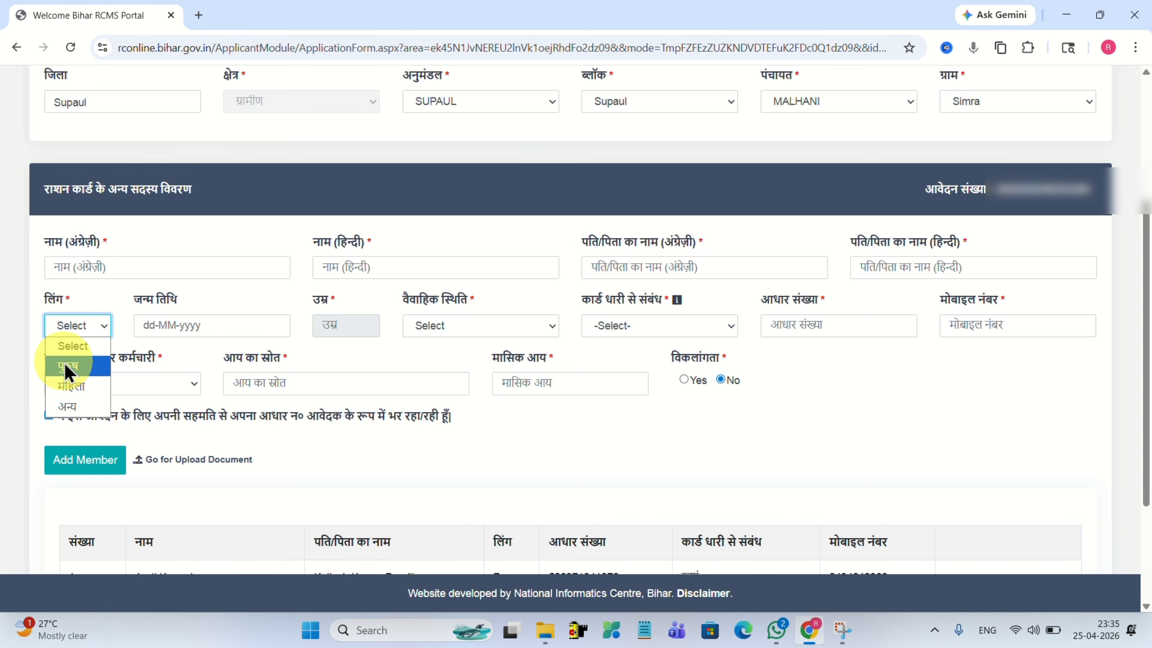
click(65, 363)
click(194, 325)
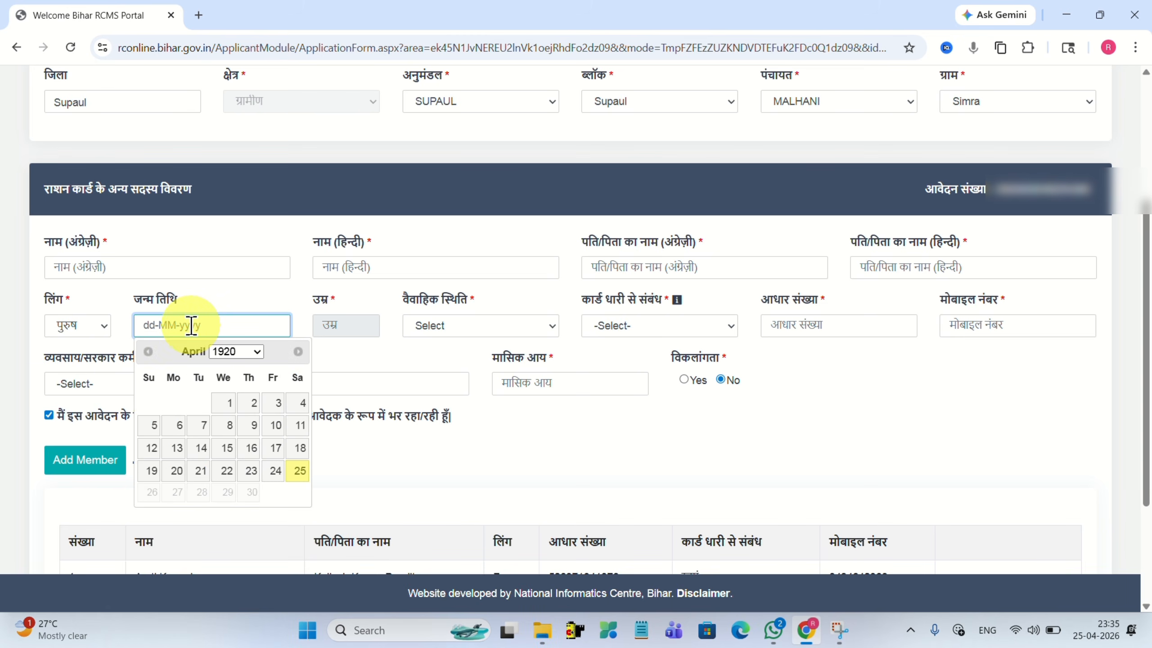
click(235, 352)
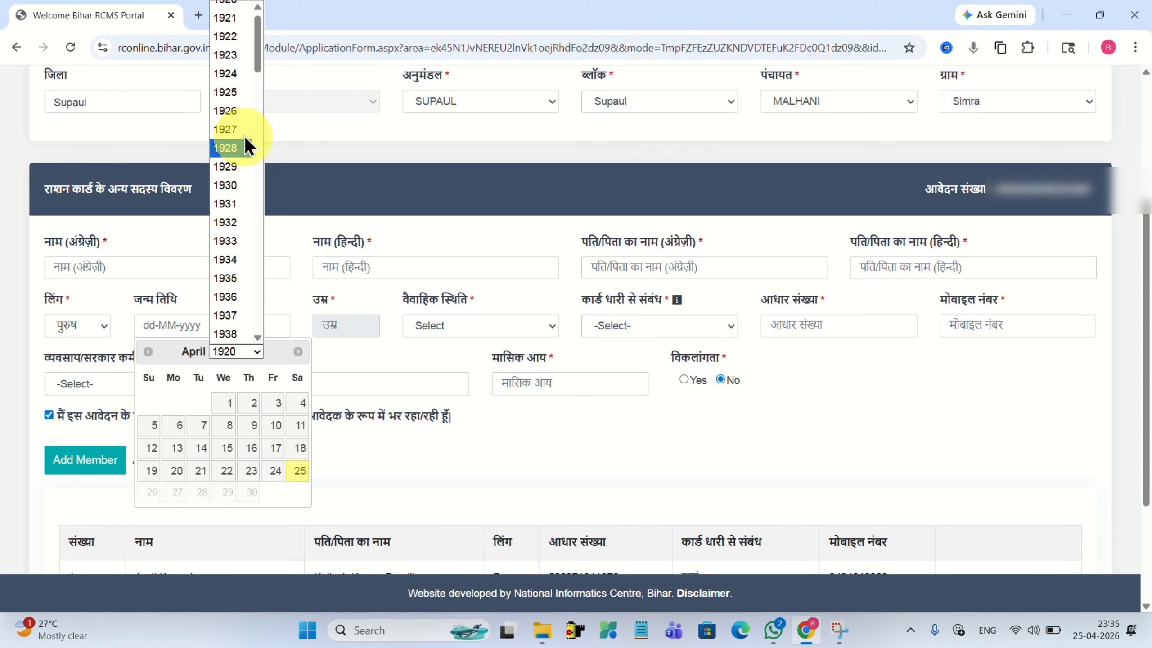
drag(254, 51, 263, 324)
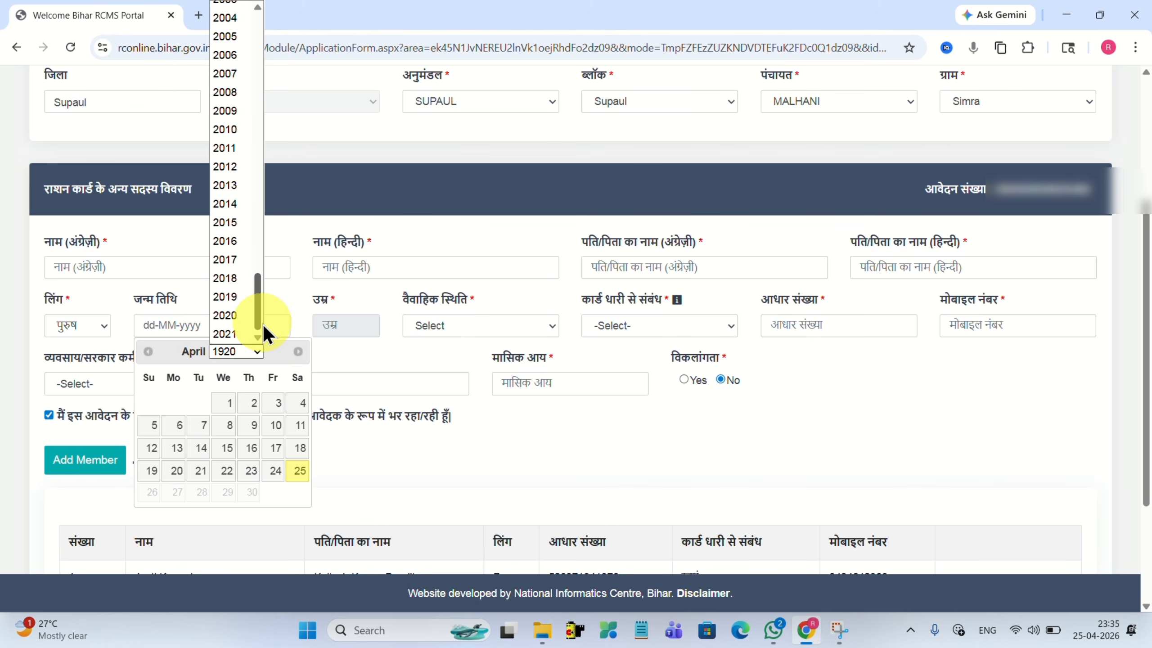
click(228, 260)
click(148, 351)
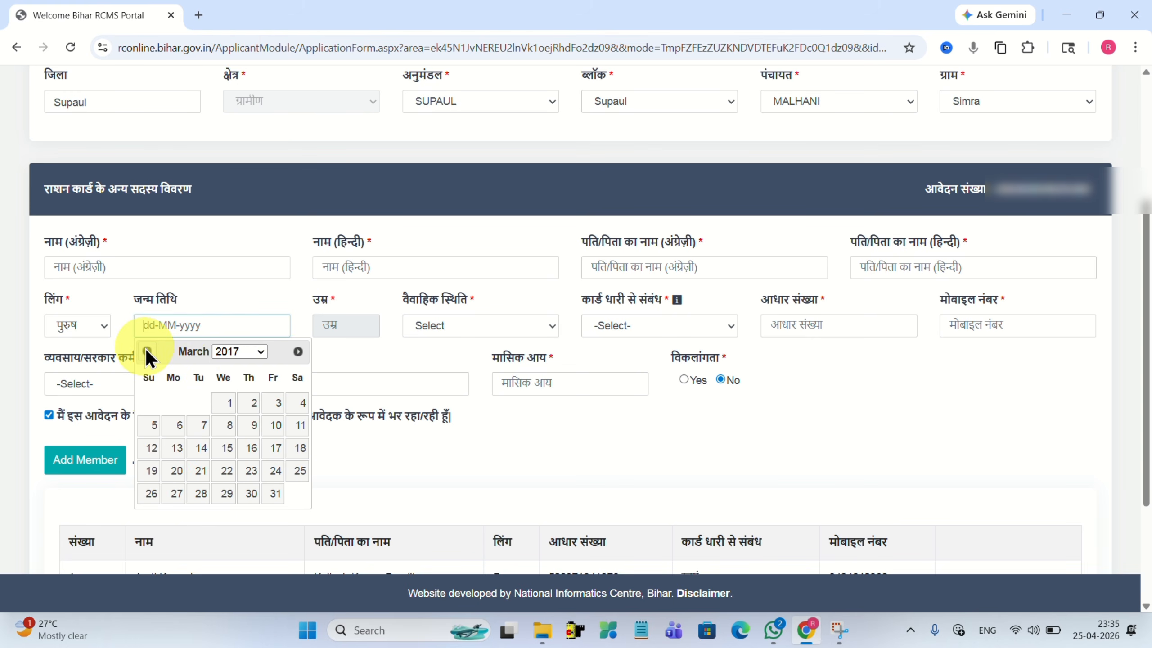
click(227, 427)
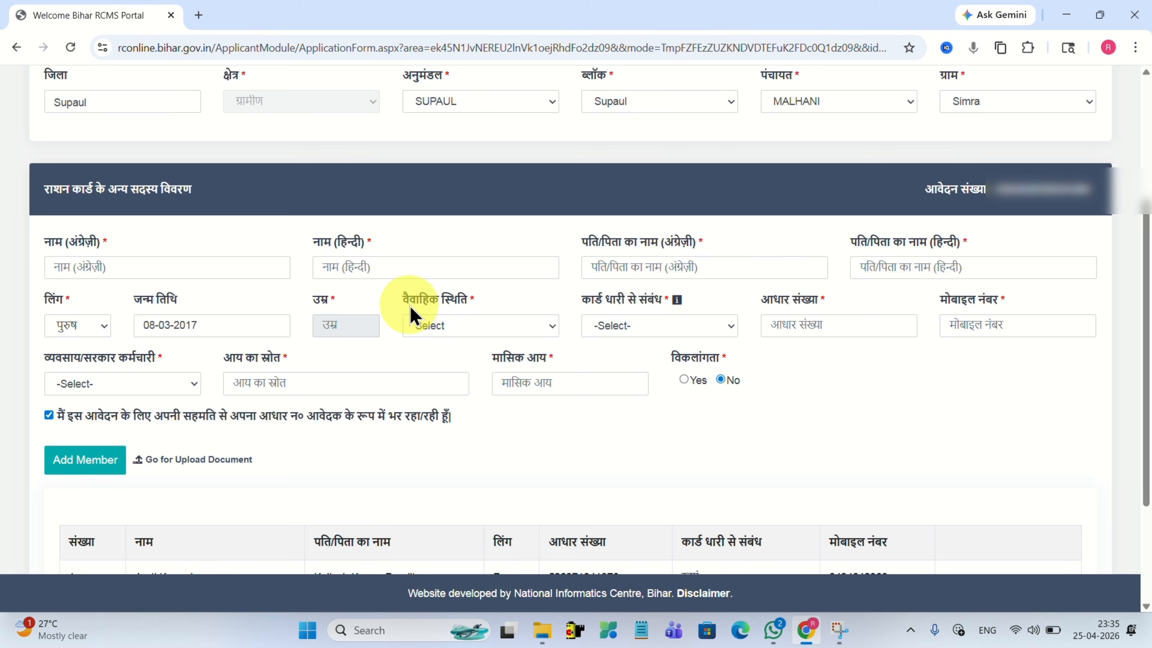
Set marital status to अविवाहित and relation to the card holder to बेटा.
click(445, 328)
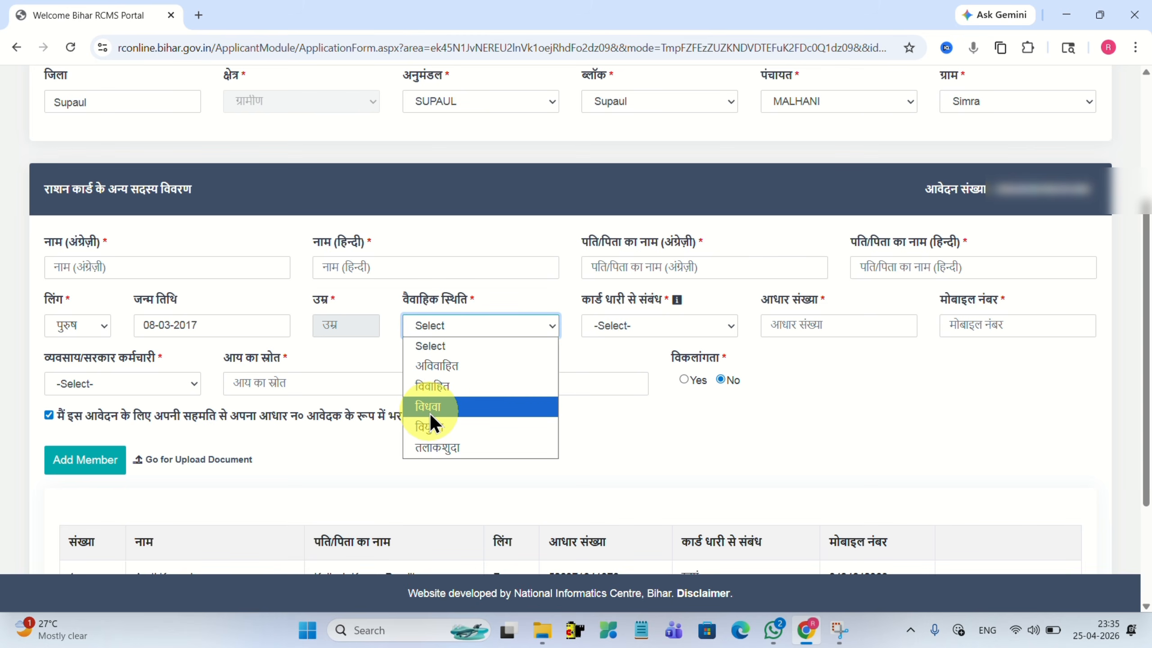
click(437, 366)
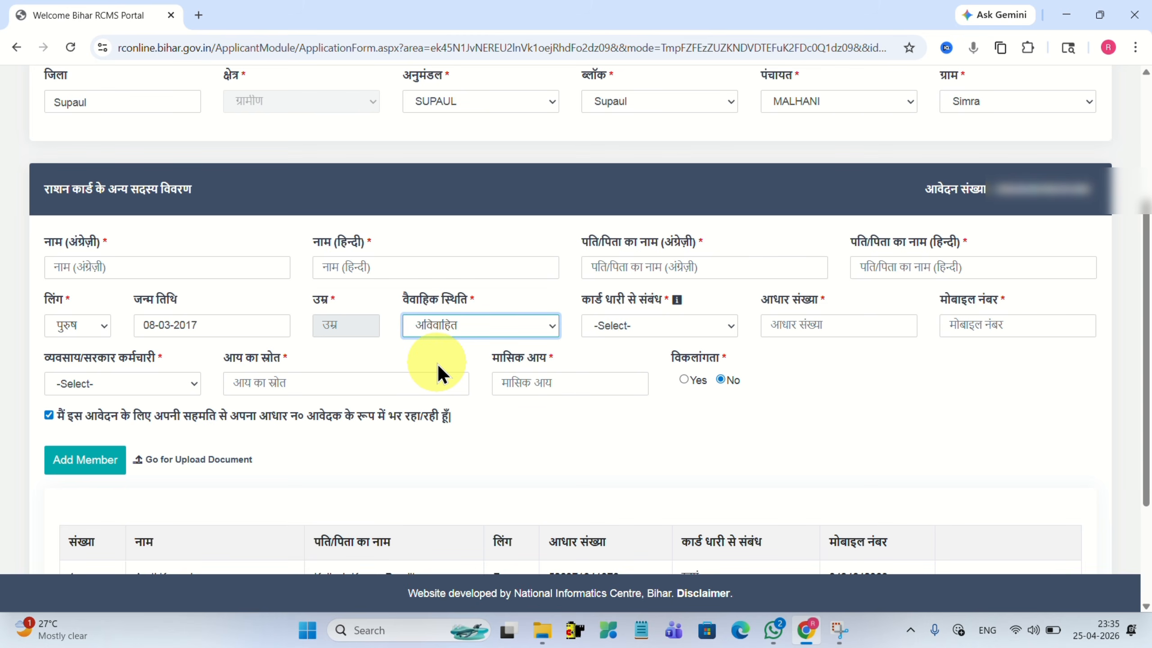
click(633, 328)
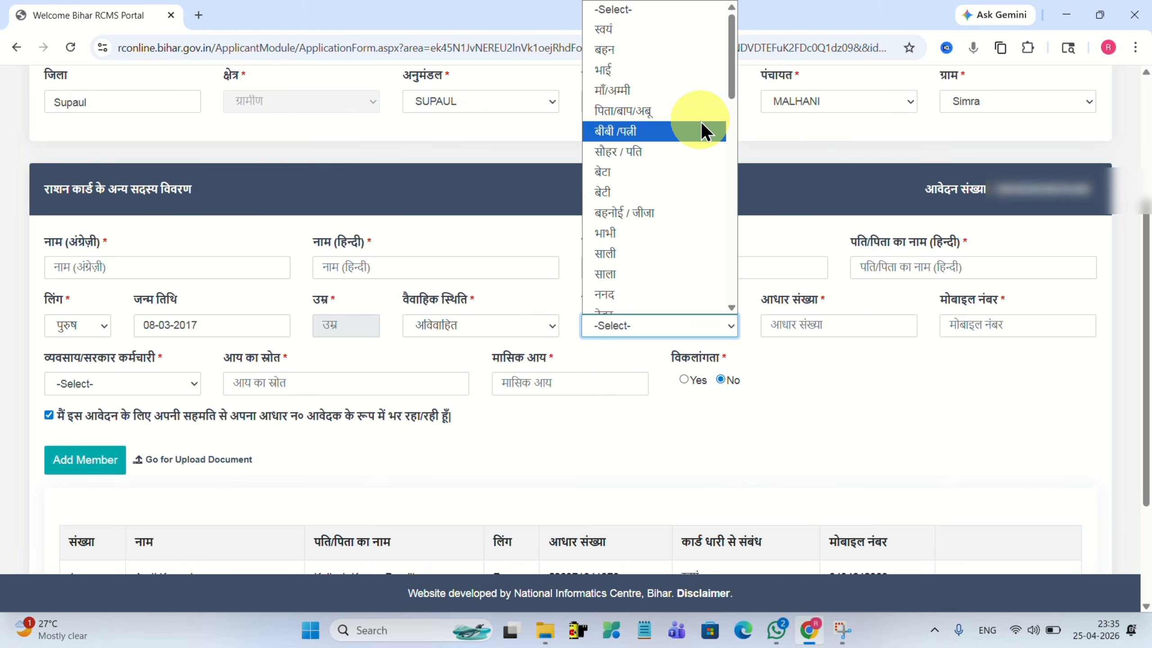
click(605, 171)
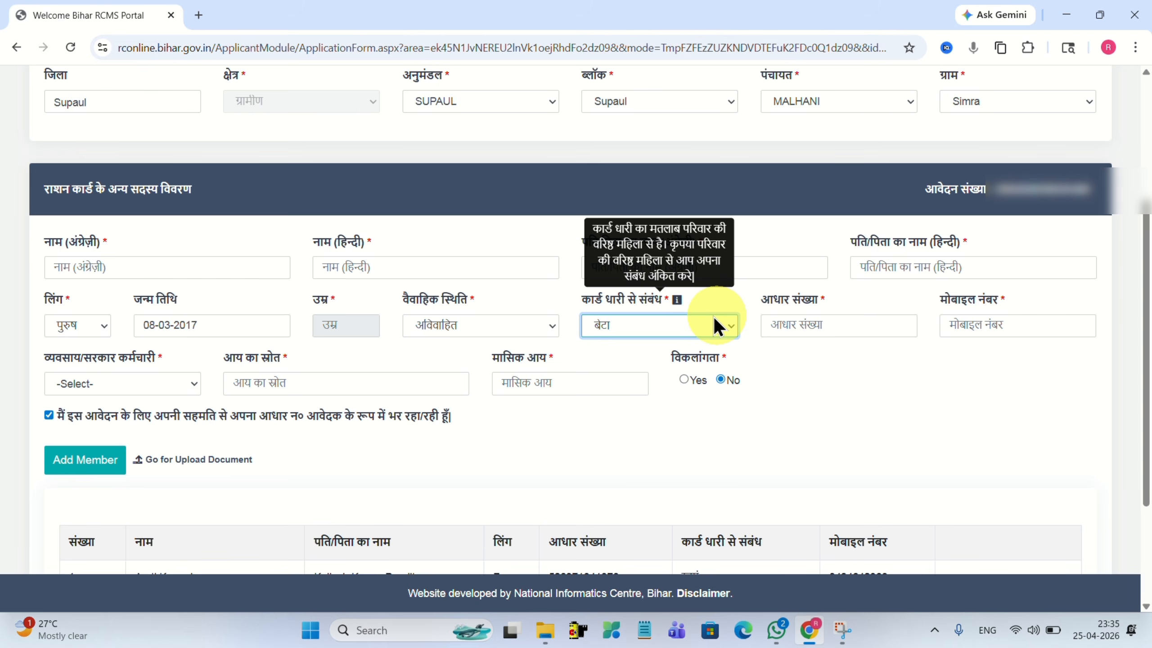
Set the son's occupation to मान्य नहीं and monthly income to 0, then view the members table.
click(777, 325)
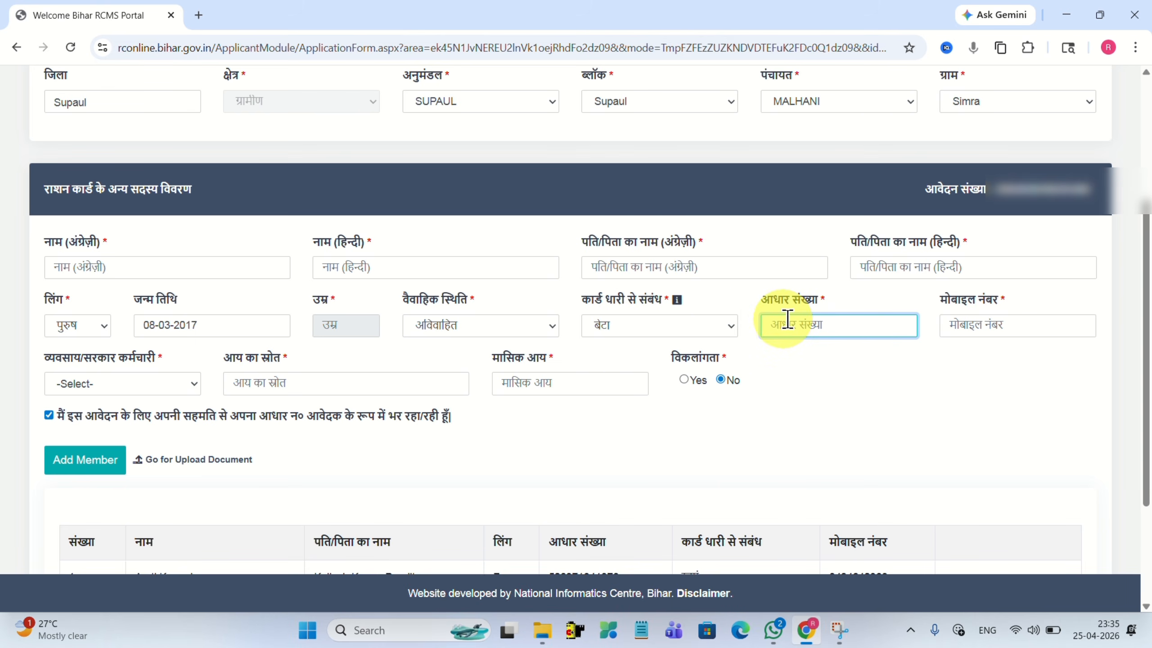
click(992, 324)
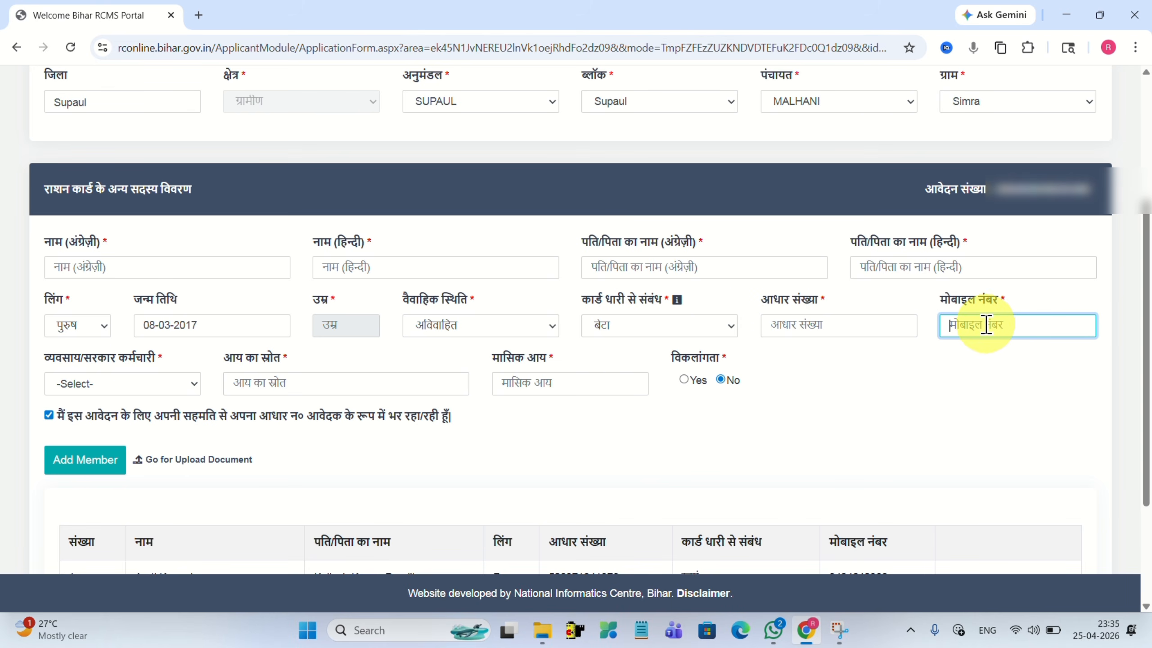
click(112, 384)
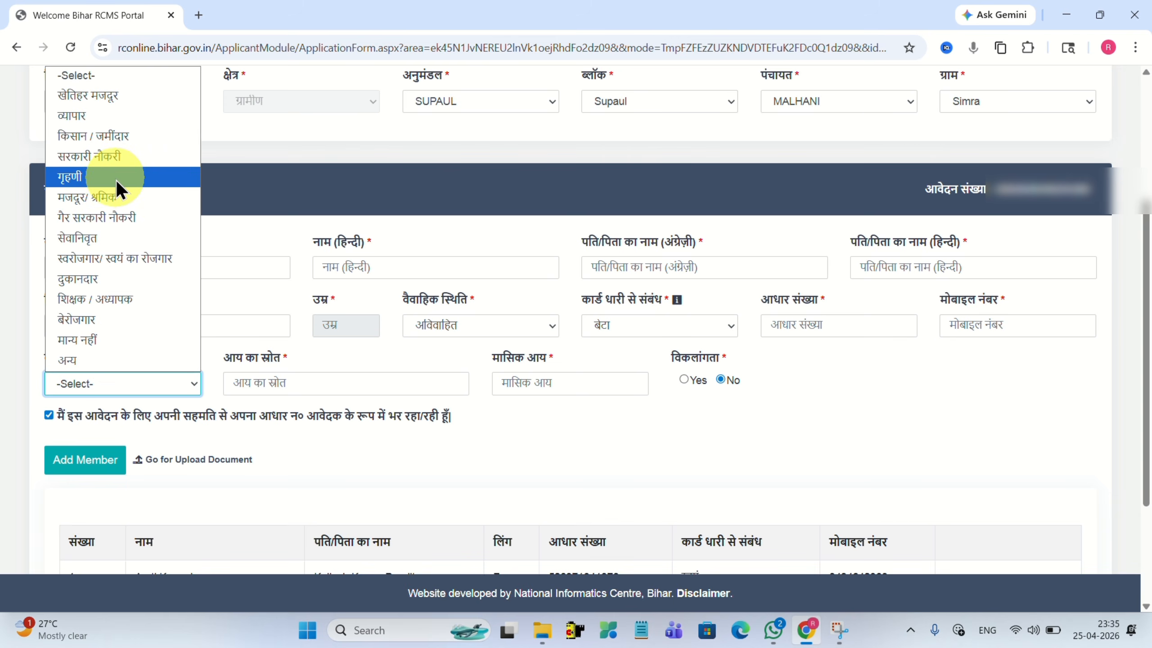
click(80, 347)
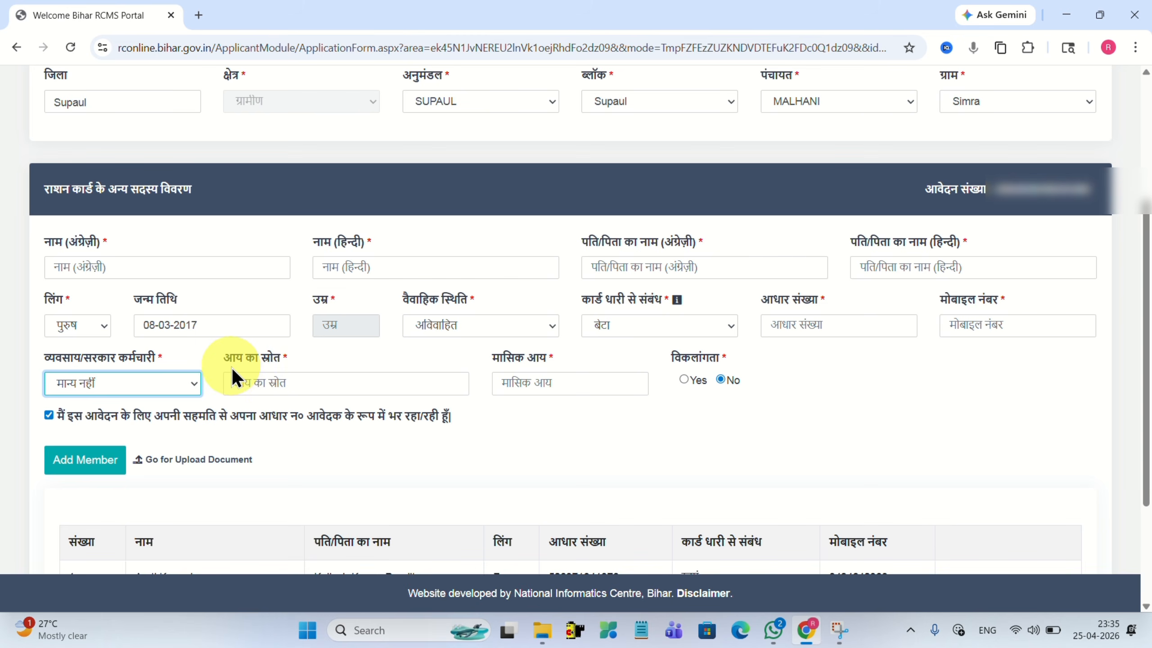
click(266, 386)
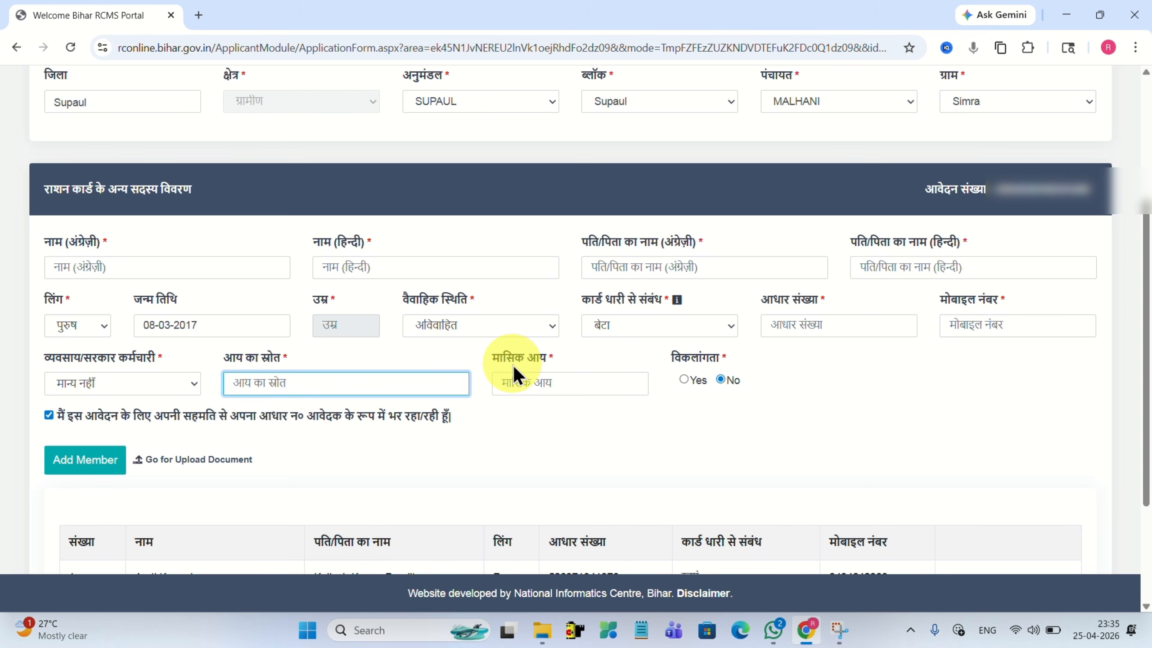
click(523, 387)
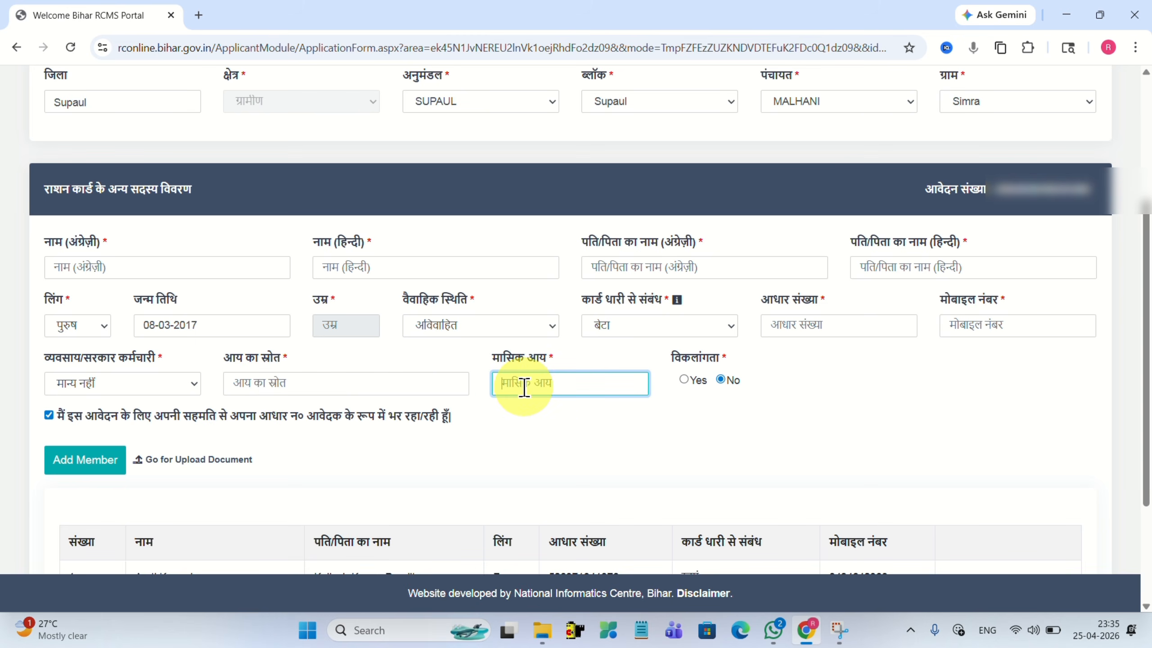
text(0)
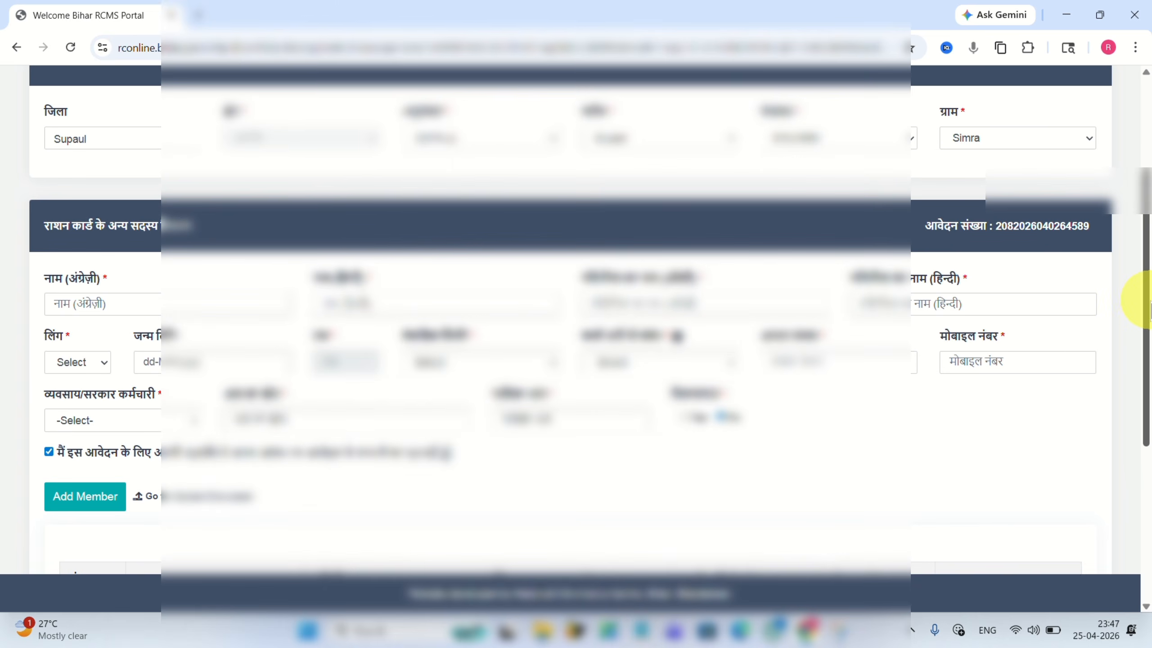
drag(1146, 296, 1146, 463)
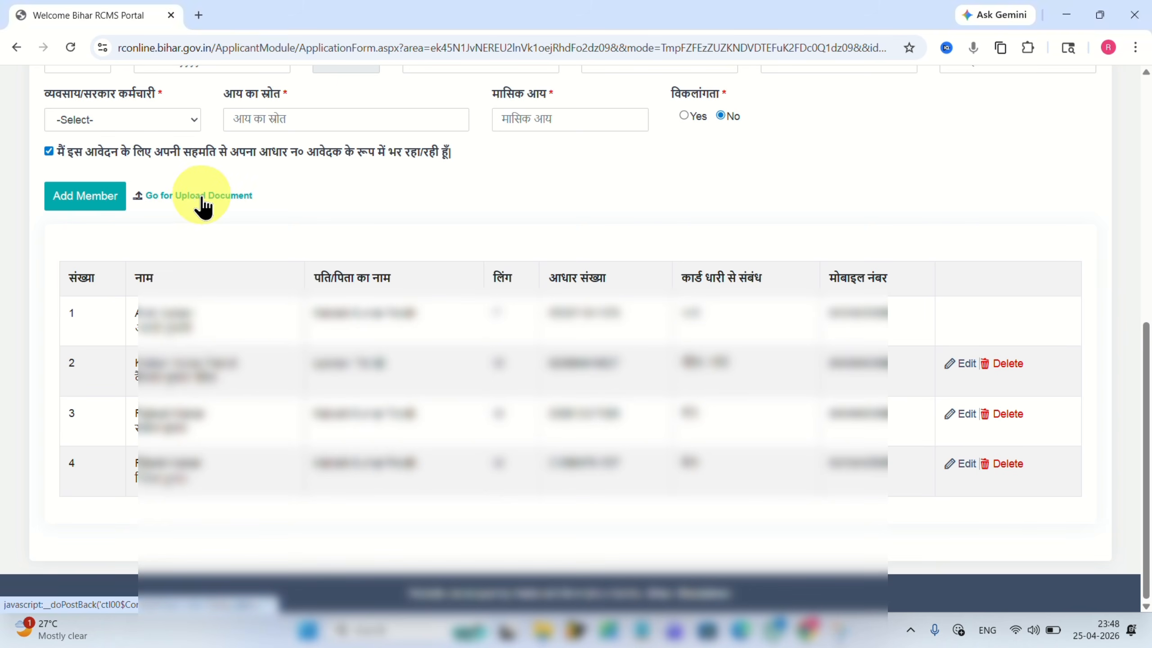
Go to the Document Upload page and scroll down to its document checklist.
click(187, 200)
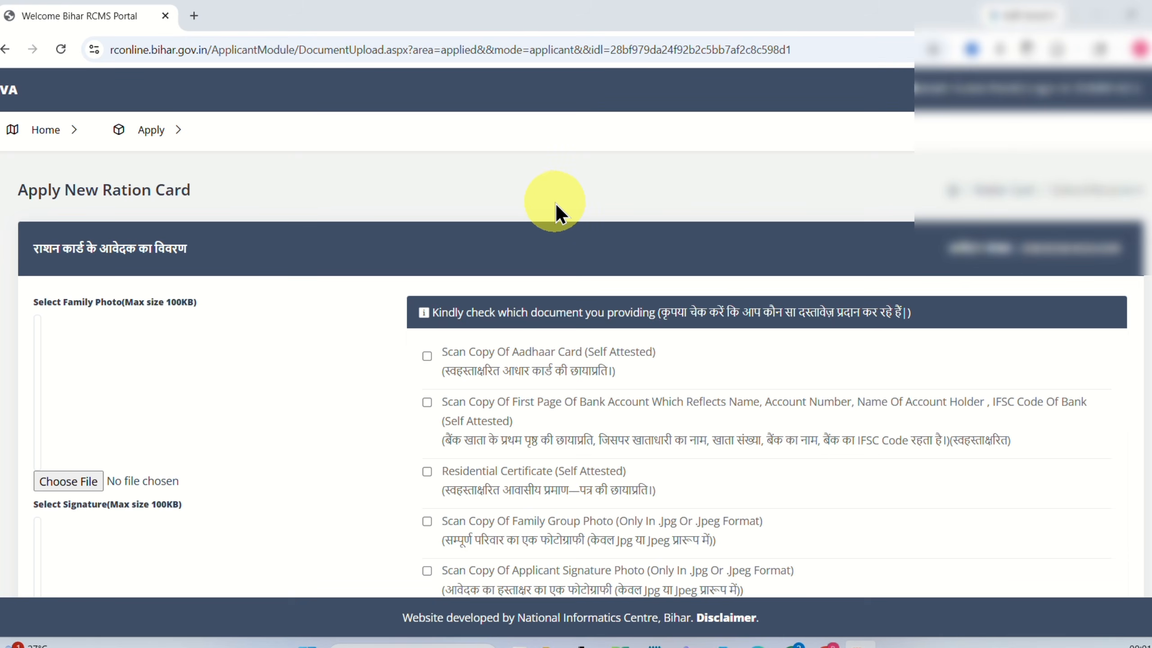
scroll(556, 204, down, 5)
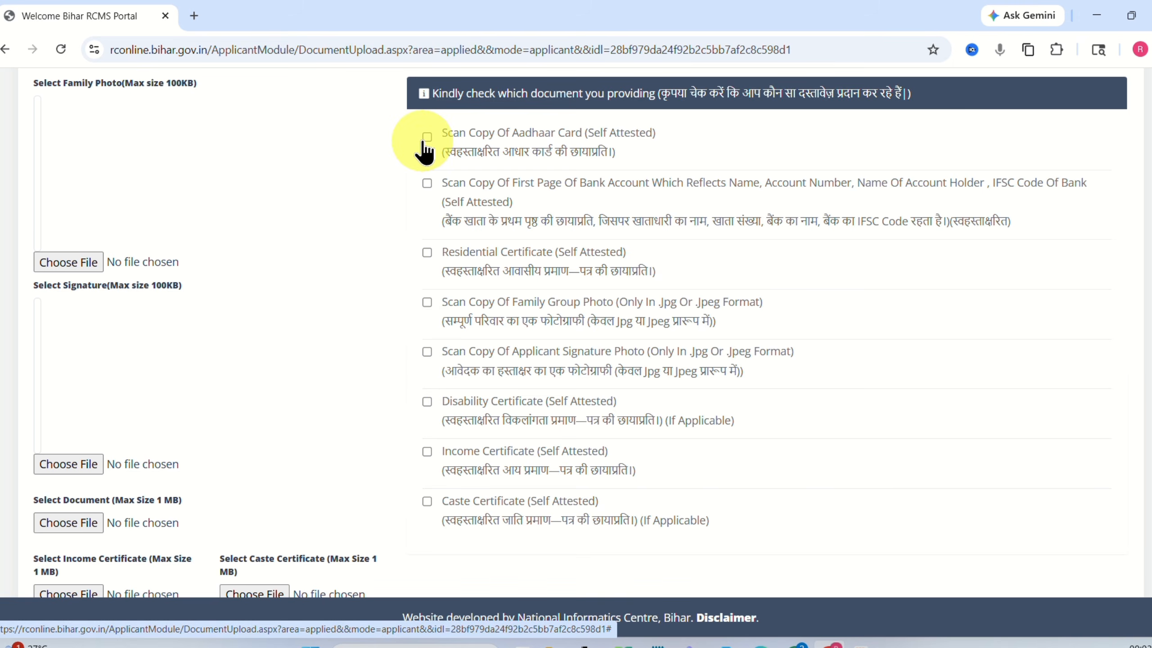
Tick the bank-account page copy as provided and attach the family group photo.
click(428, 182)
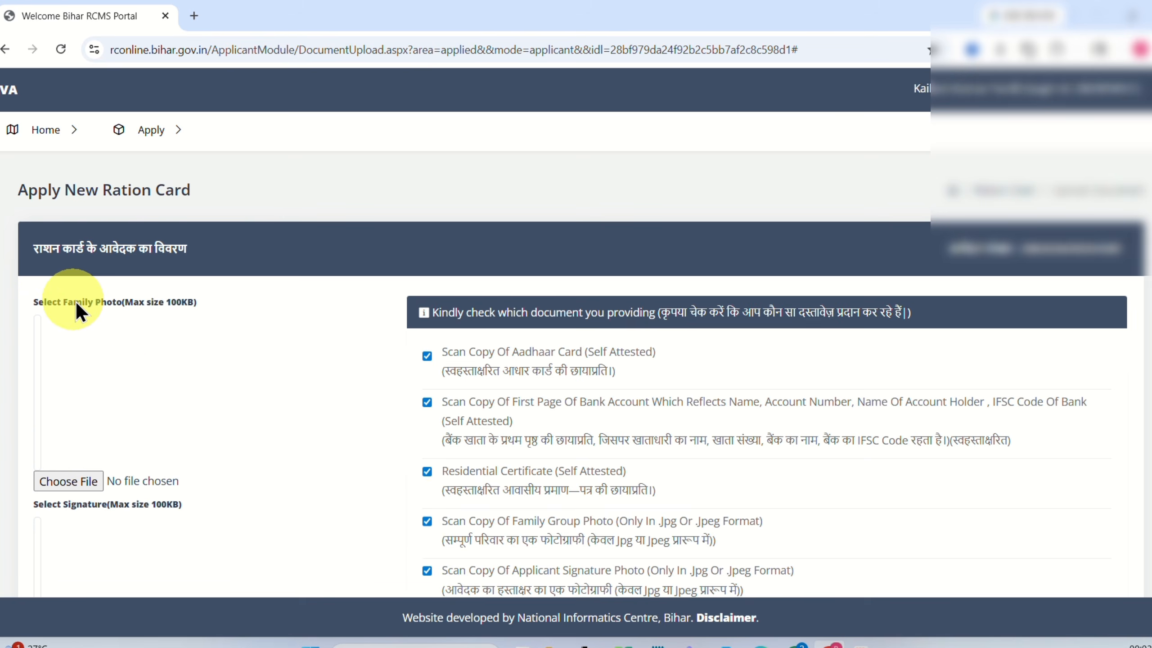
click(58, 481)
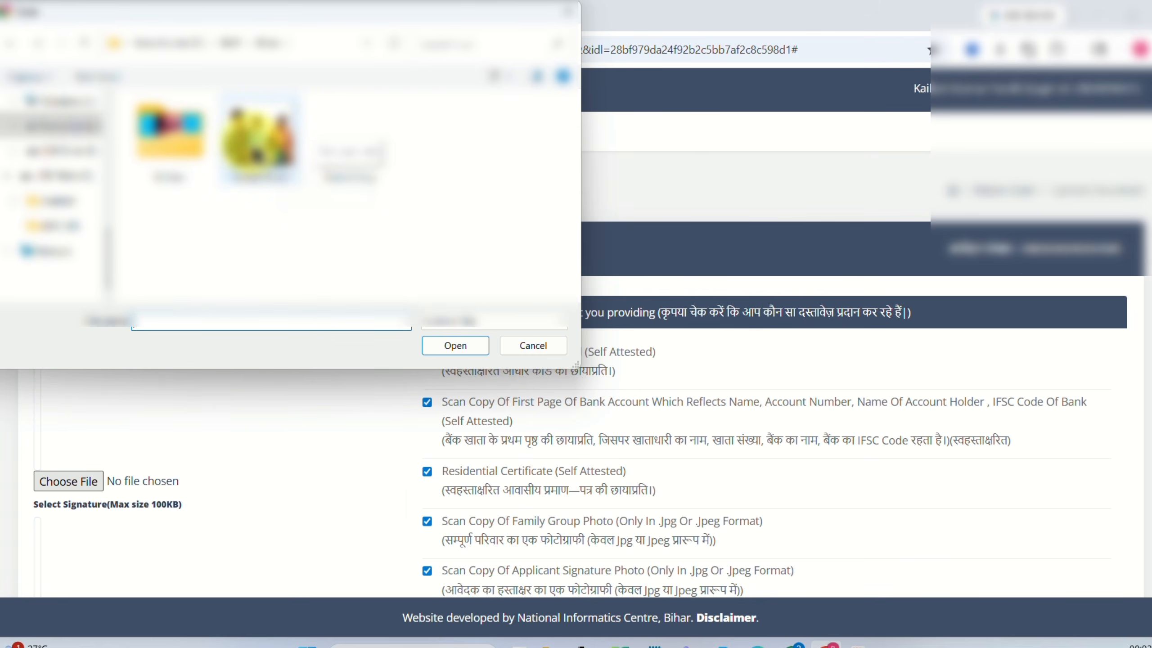
click(261, 138)
click(441, 350)
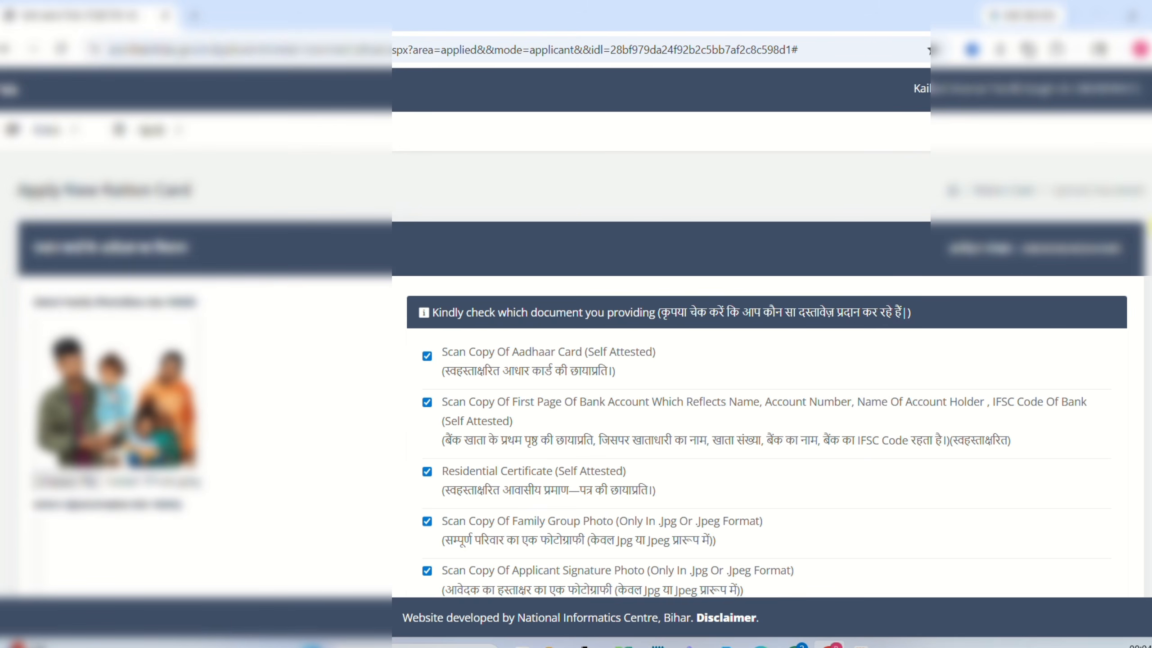
Attach the applicant's signature image to the Select Signature field.
scroll(1131, 272, down, 2)
scroll(576, 334, down, 3)
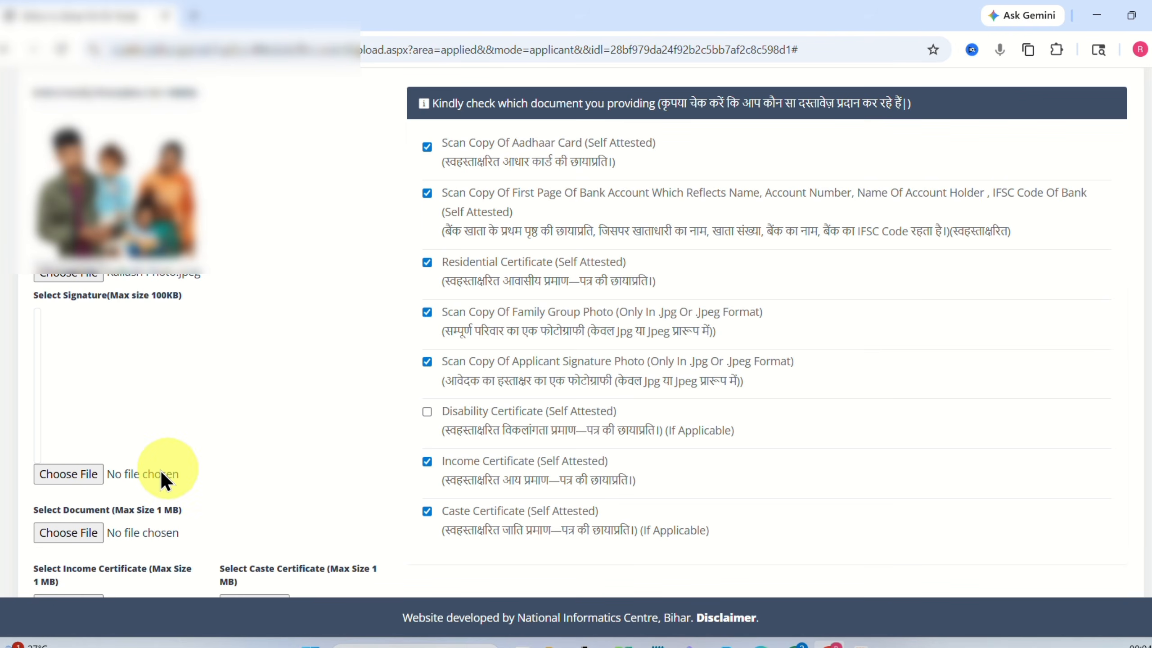
click(51, 480)
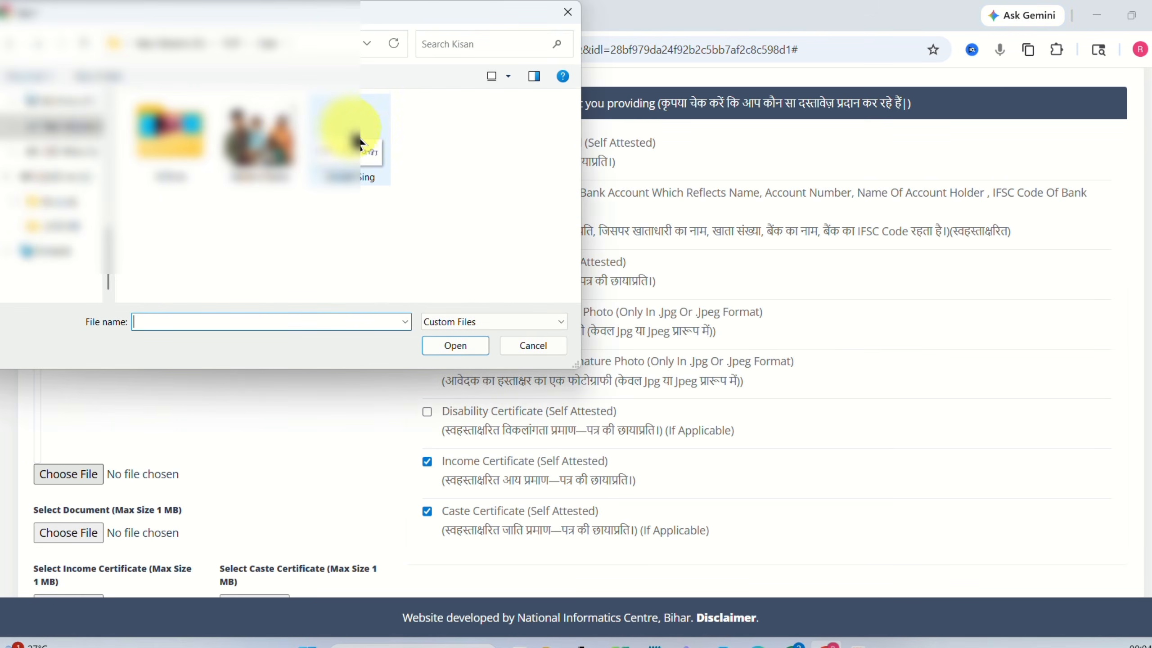
click(356, 155)
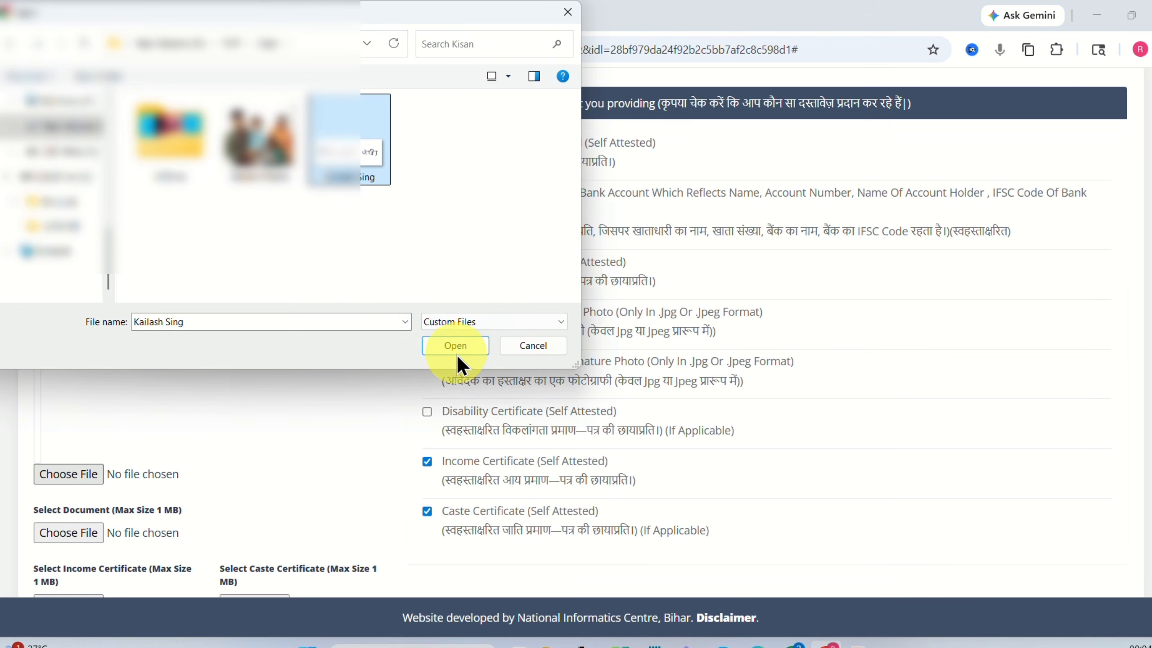
click(453, 345)
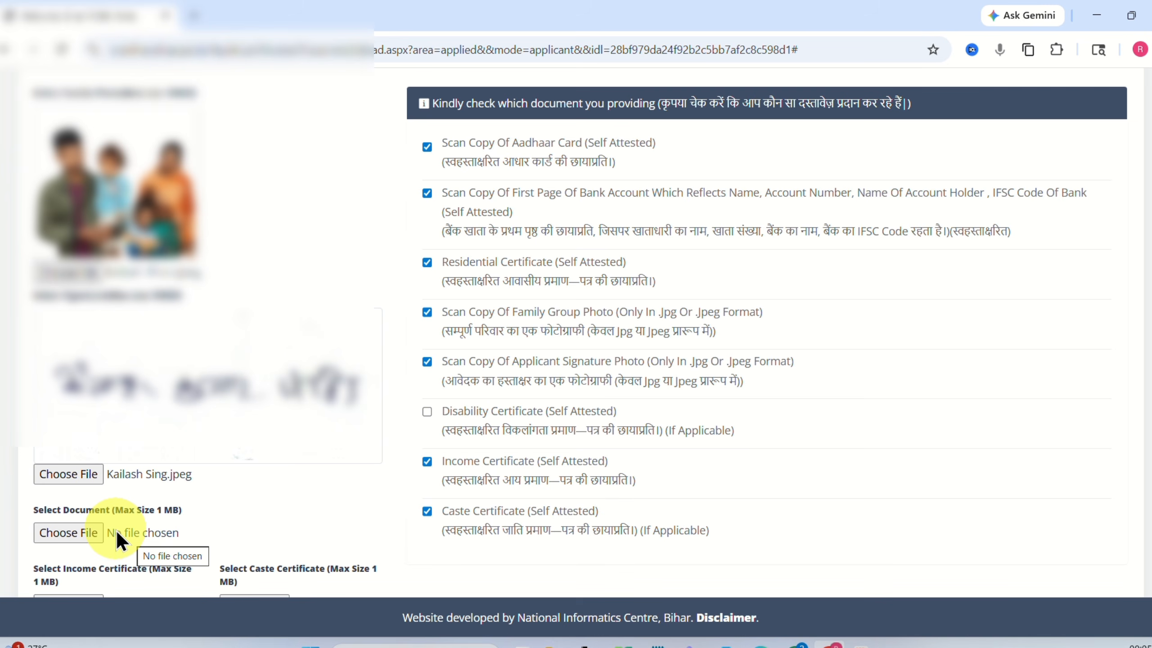
Attach the supporting documents PDF to the Select Document field.
click(63, 531)
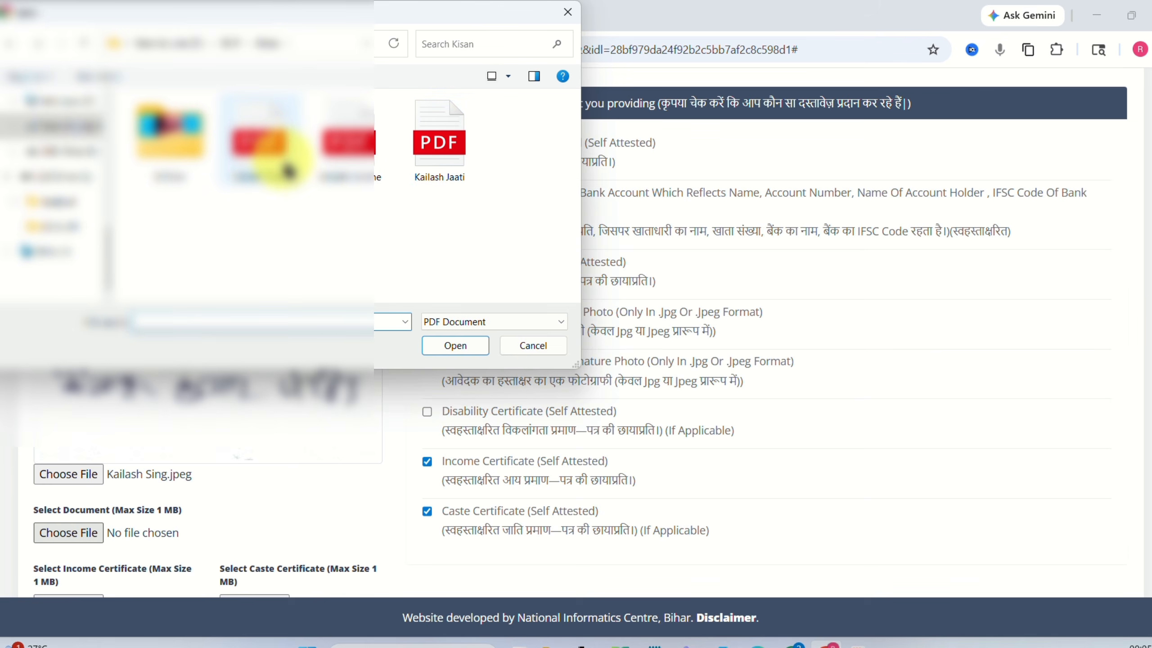
click(278, 170)
click(455, 346)
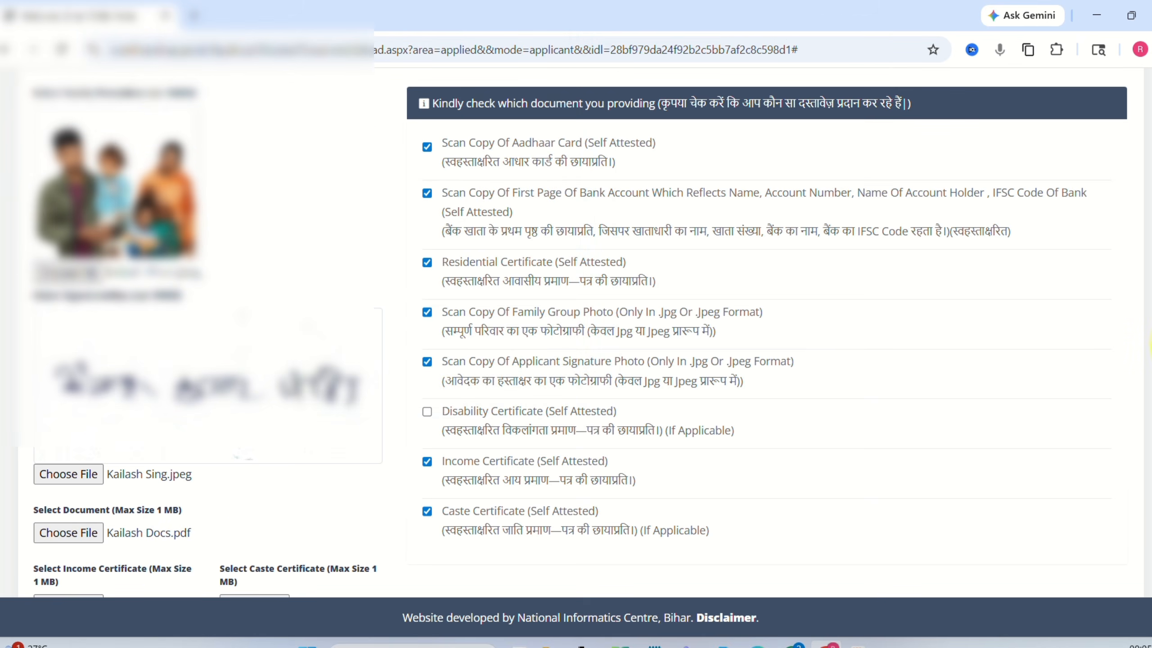
scroll(1149, 377, down, 1)
scroll(1149, 377, down, 1)
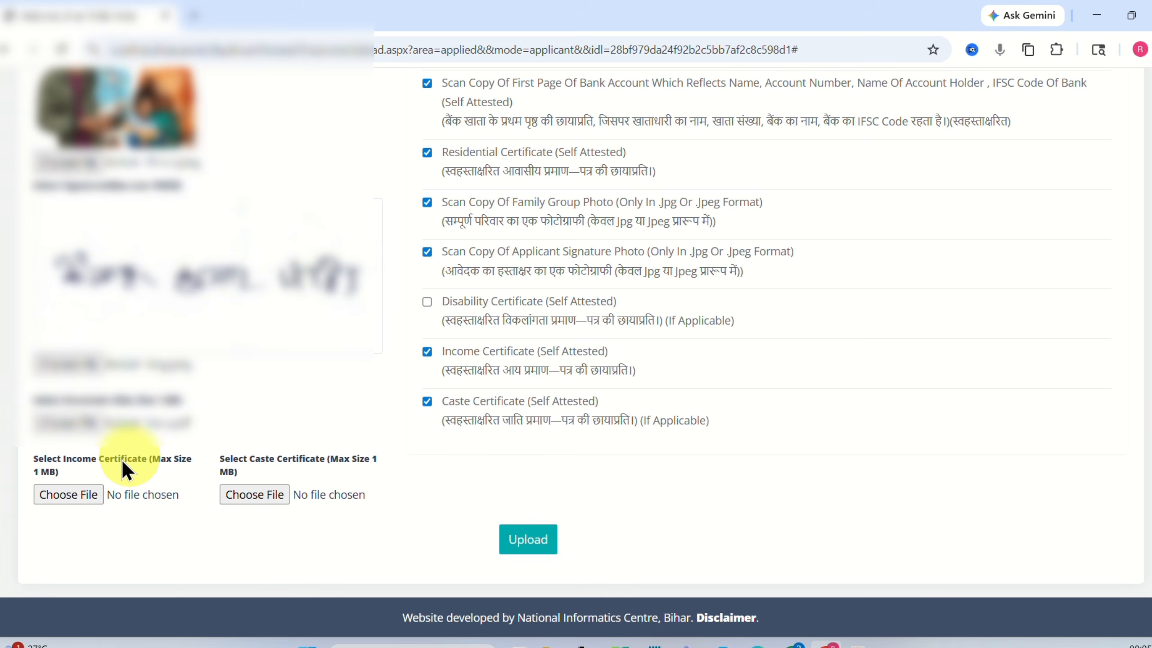
Attach the income certificate PDF and the caste certificate PDF.
click(54, 495)
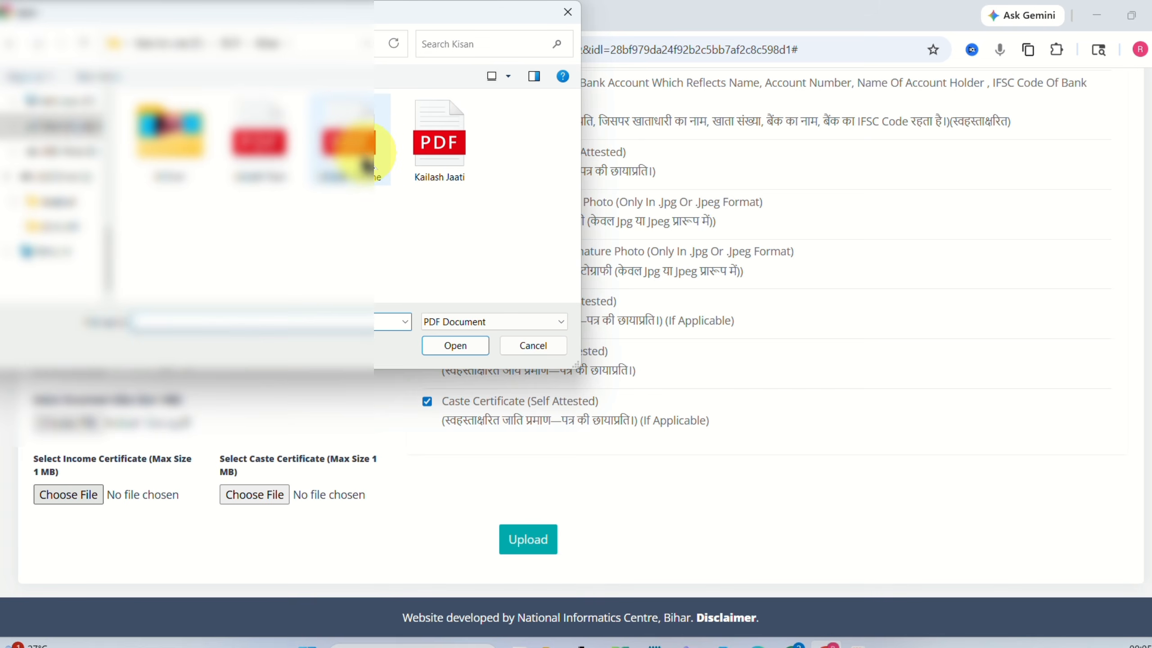
click(358, 172)
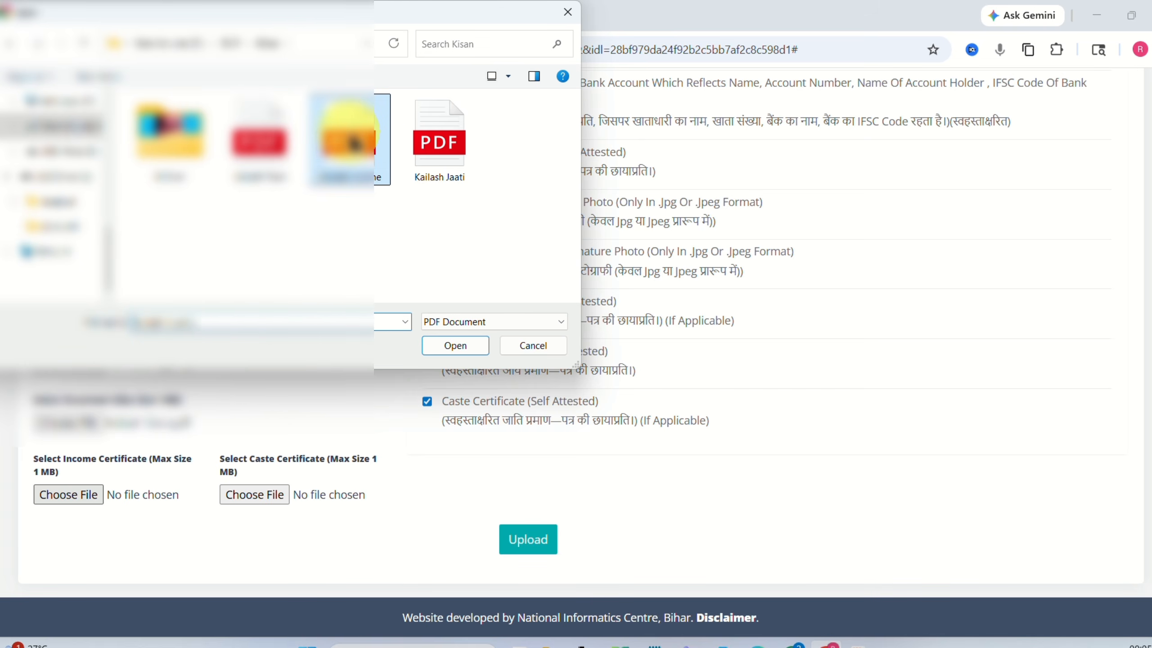
click(463, 347)
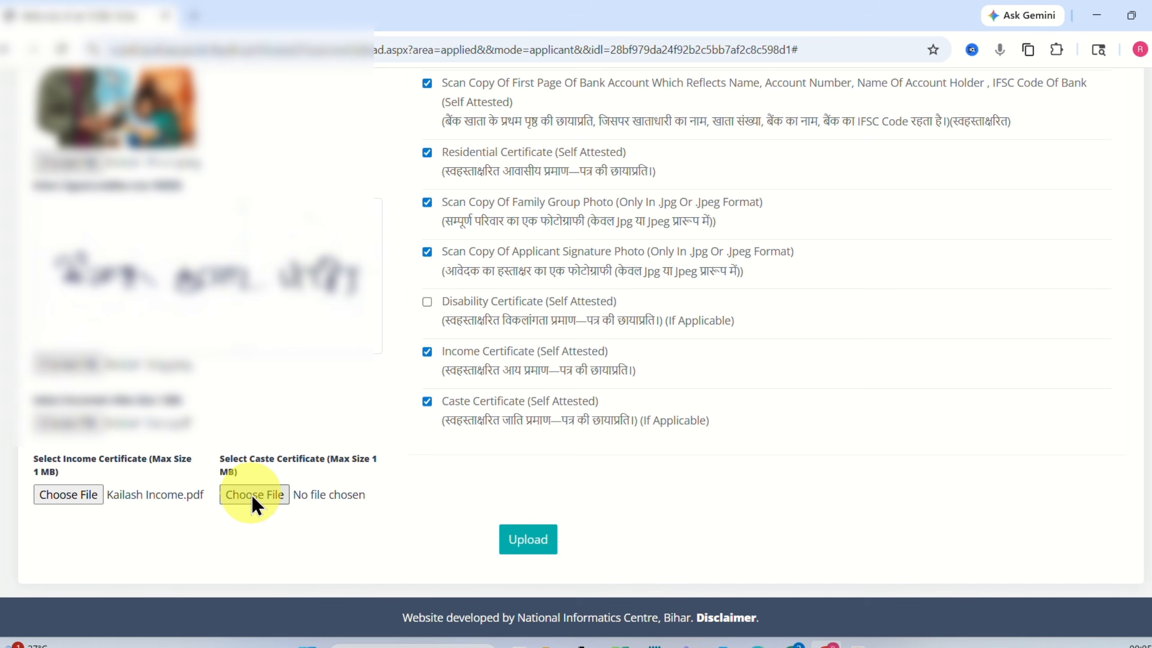
click(252, 495)
click(442, 152)
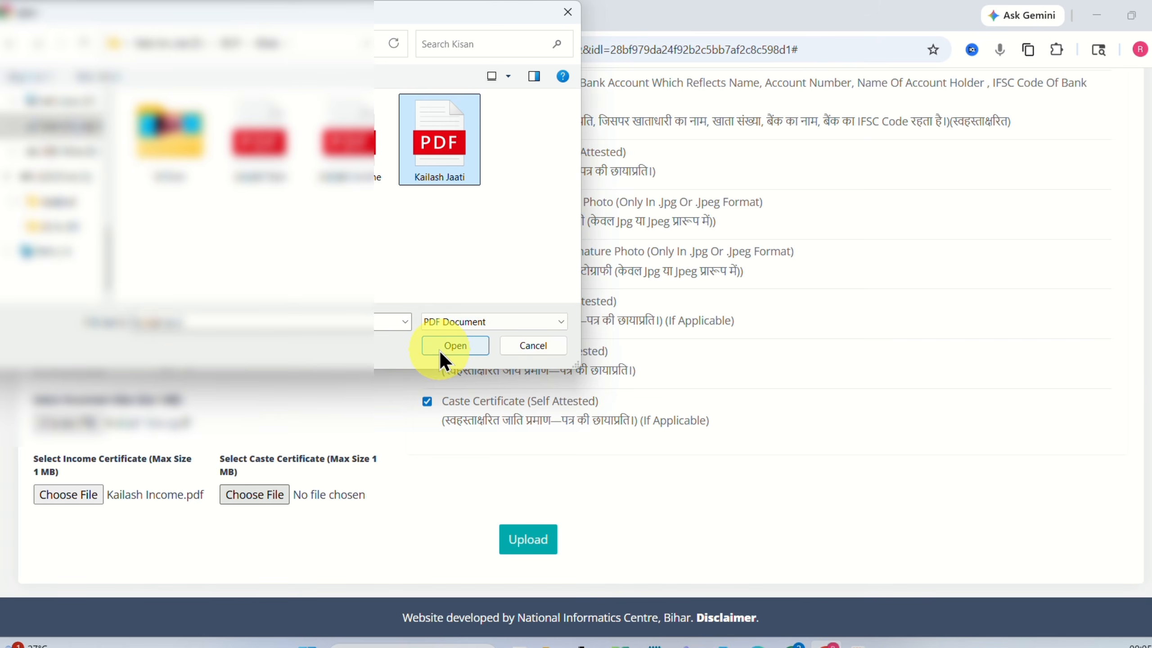
click(454, 346)
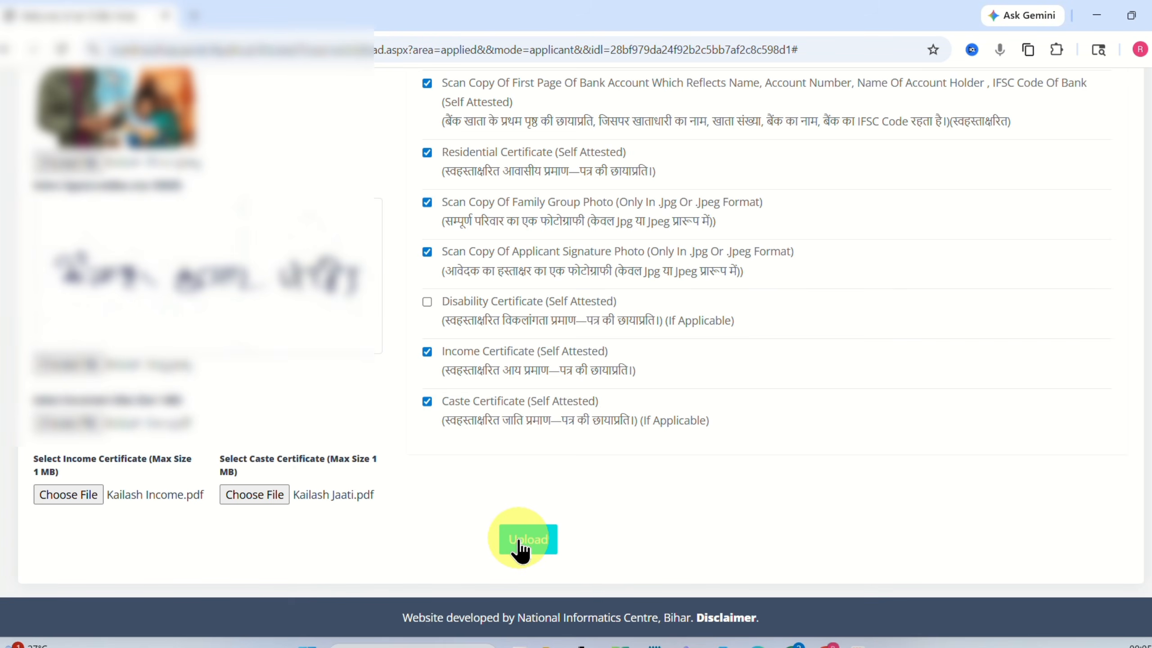
Upload the attached documents, confirm 'Document Uploaded Successfully', and continue to the final-submission preview.
click(521, 544)
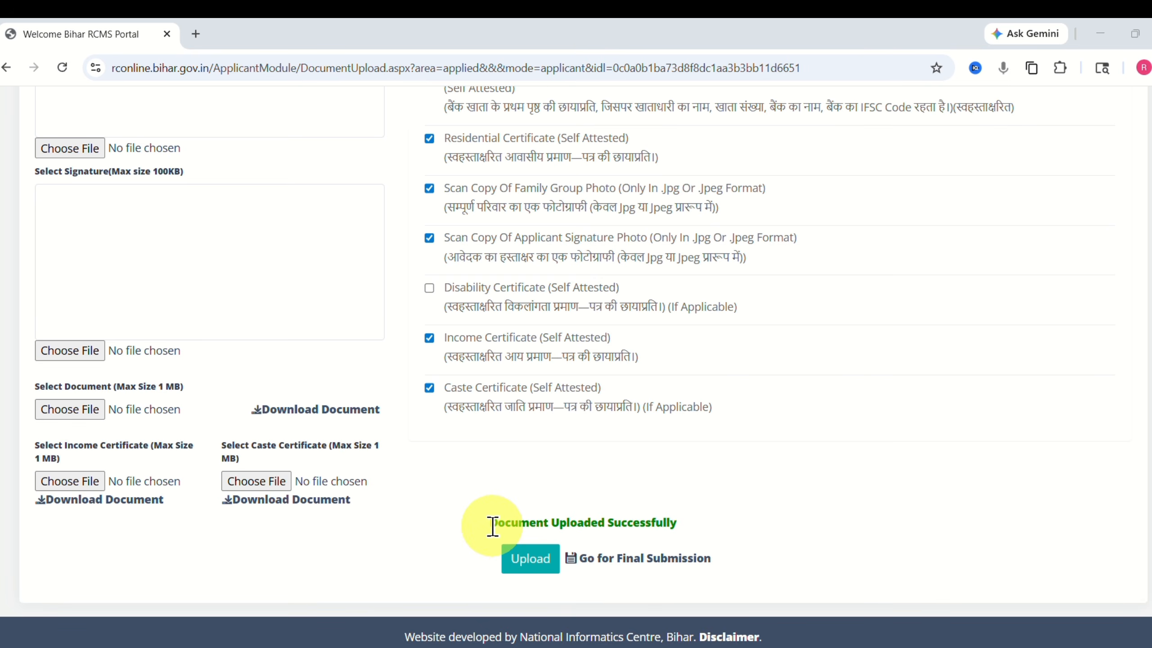
drag(493, 526, 678, 525)
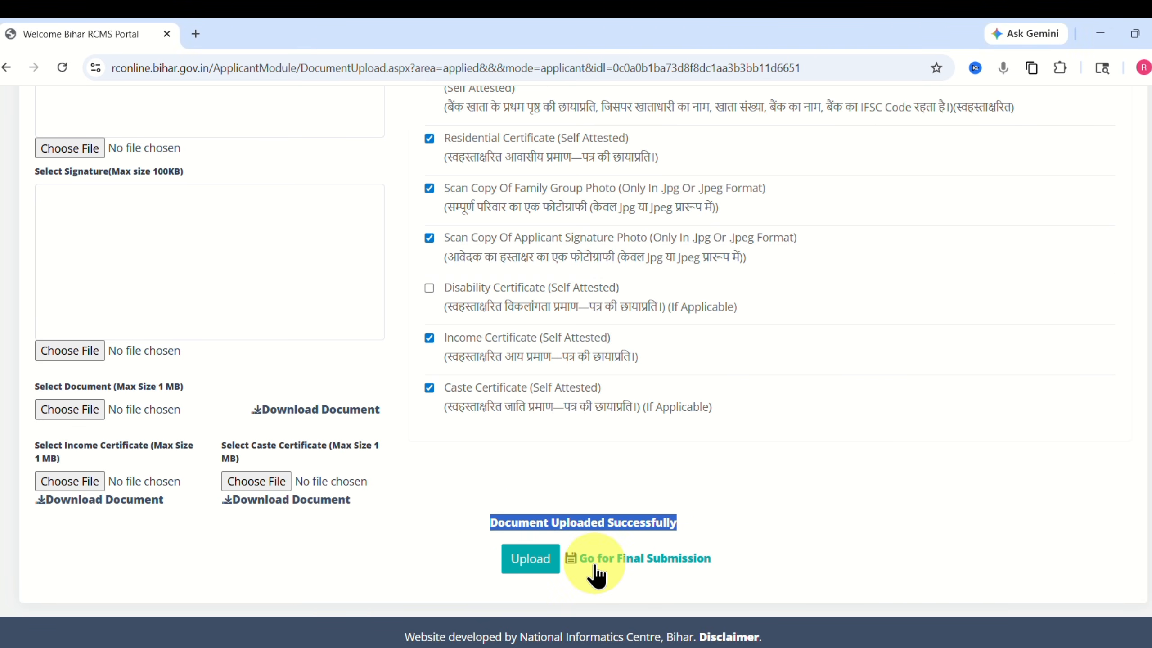
click(655, 569)
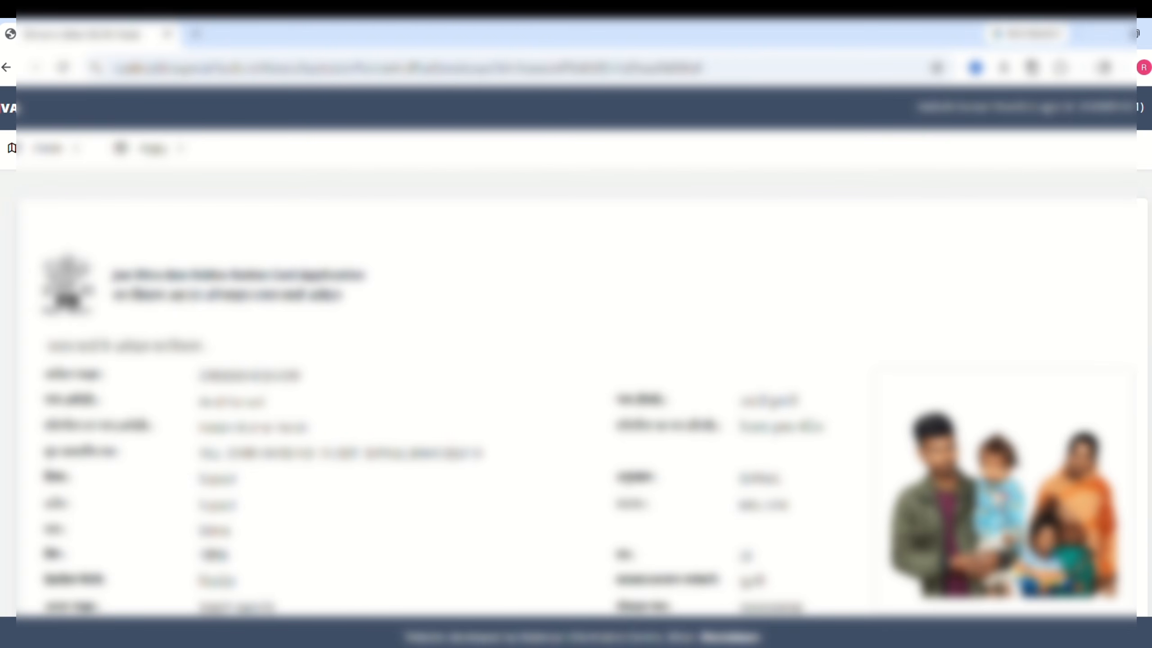
Answer नहीं to the eligibility questions and tick the घोषणा family declaration.
scroll(576, 354, down, 5)
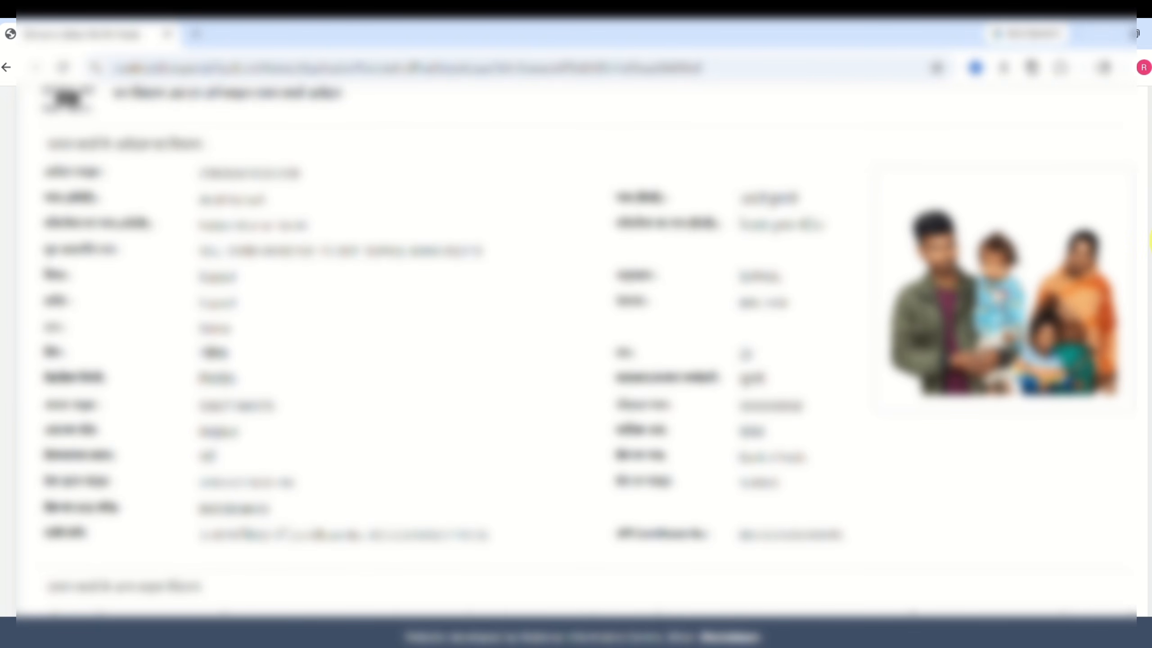
drag(1150, 242, 1151, 468)
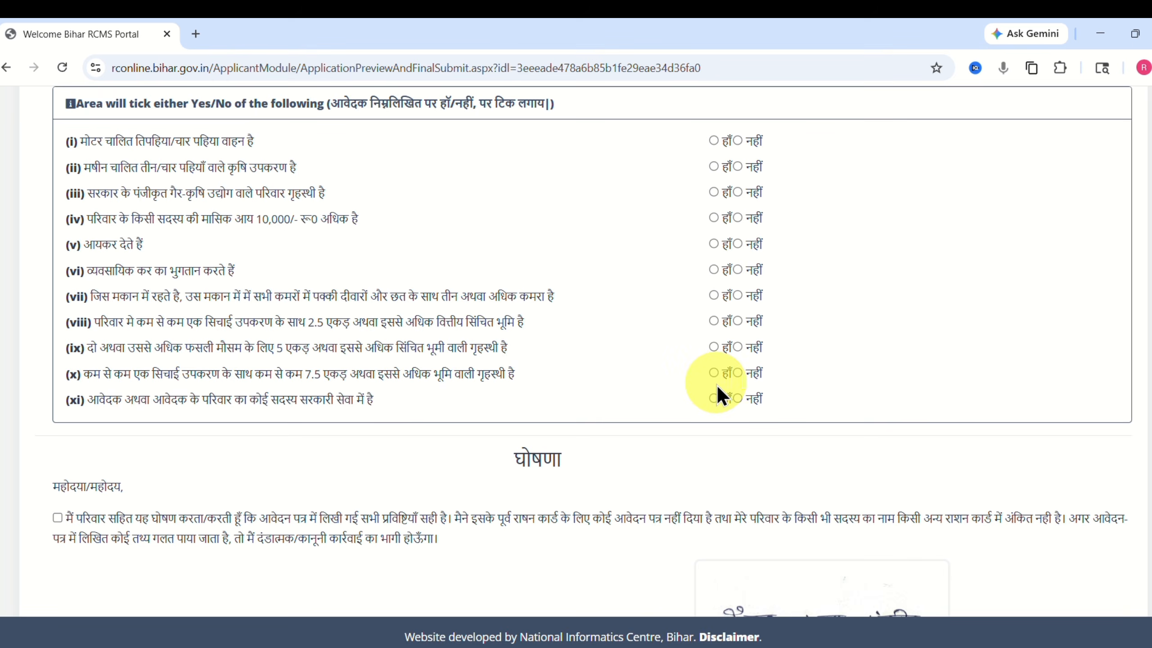
click(738, 141)
click(737, 166)
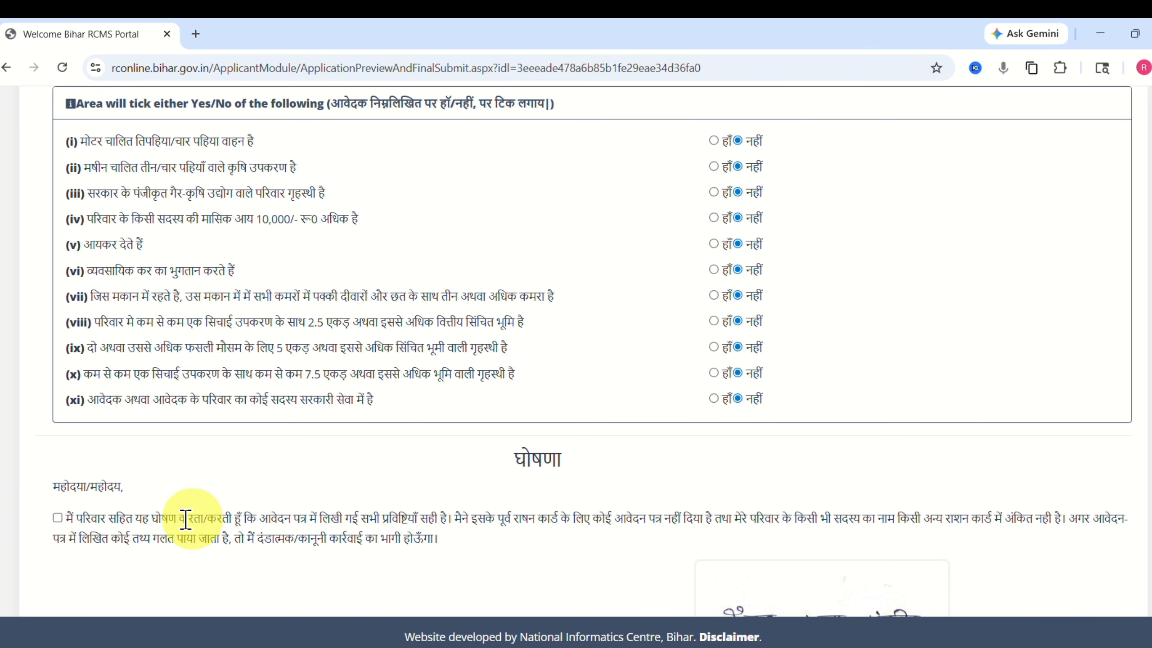
click(58, 519)
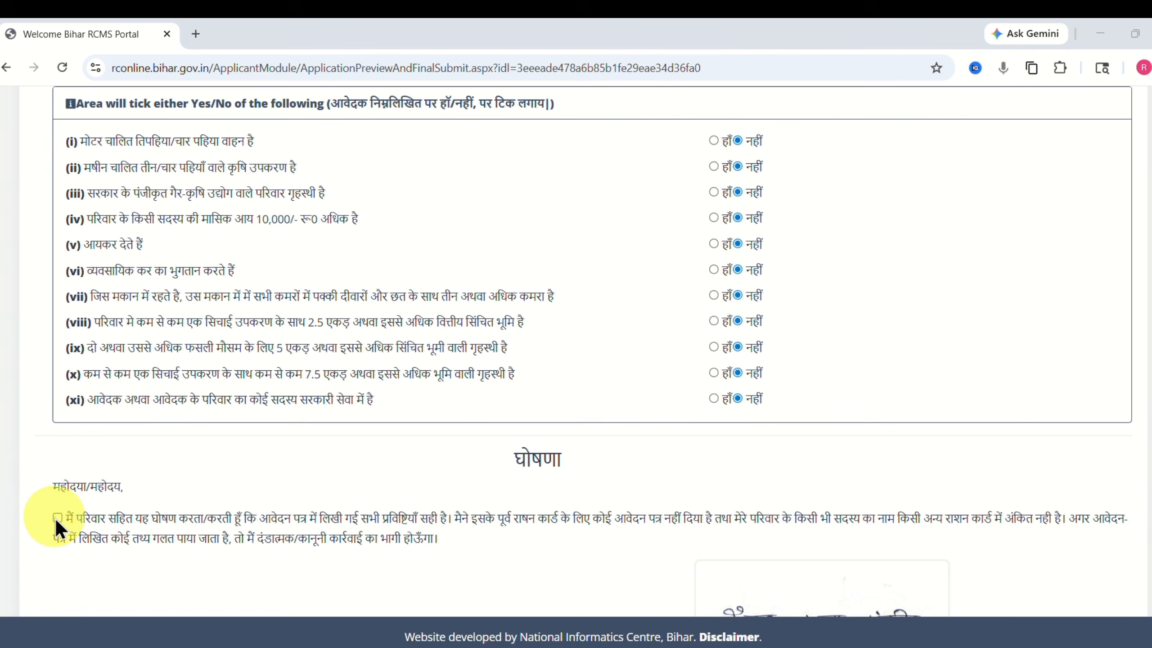
scroll(1070, 551, down, 5)
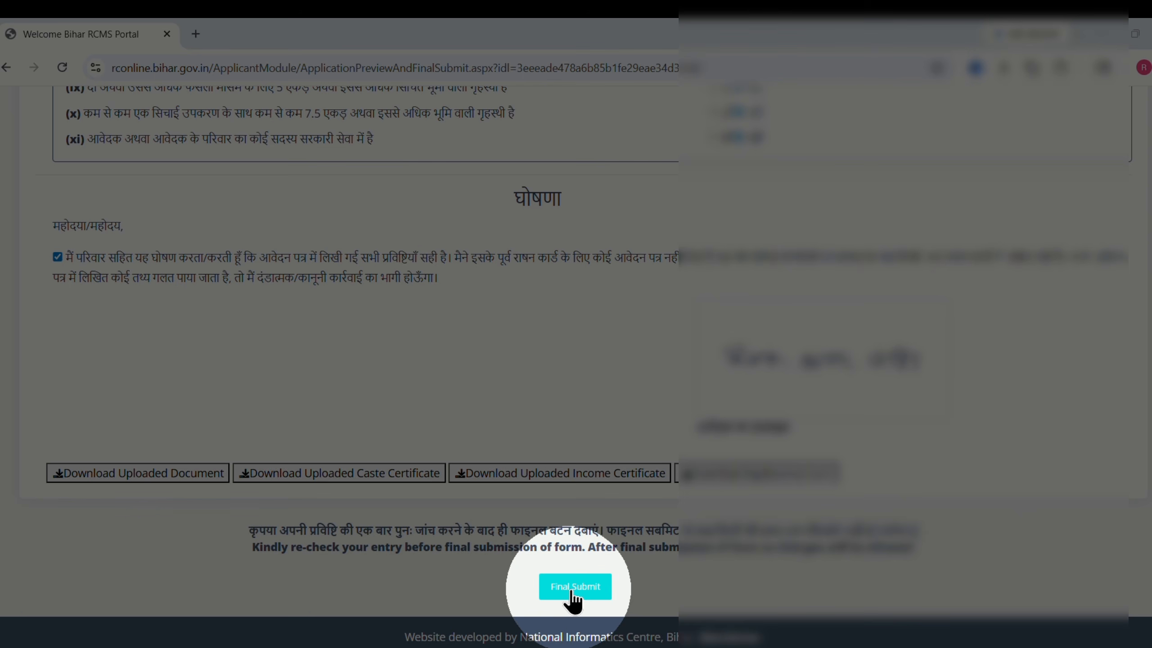
Final-submit the application and dismiss the 'Application Final Submission Successfully' confirmation.
click(588, 589)
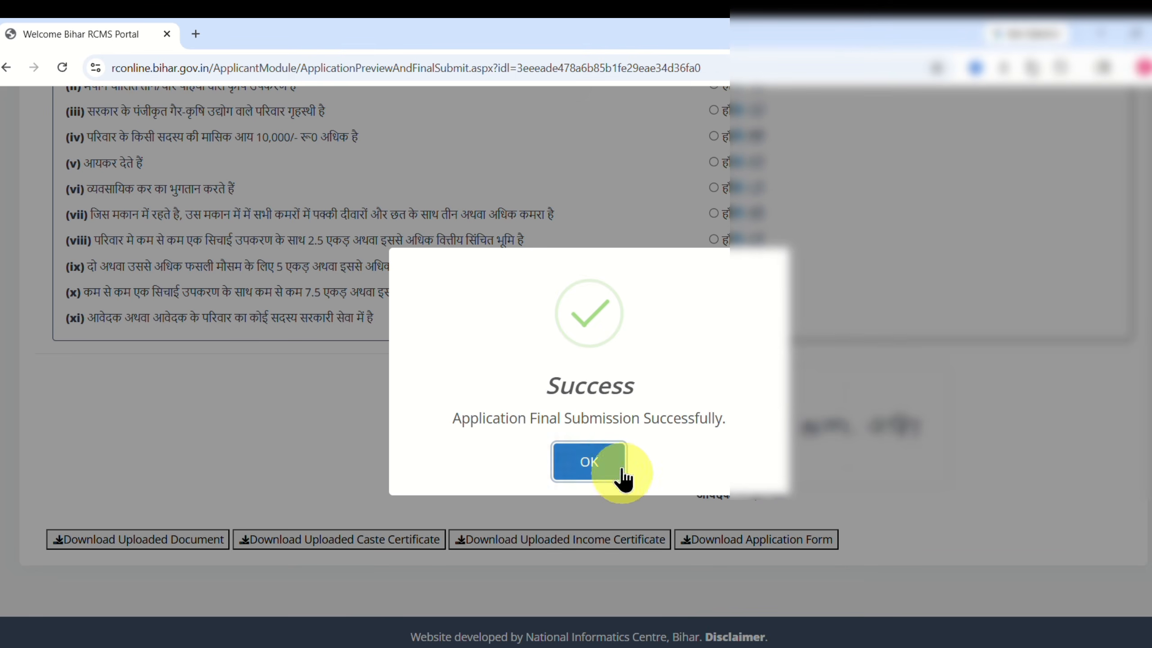
double_click(549, 386)
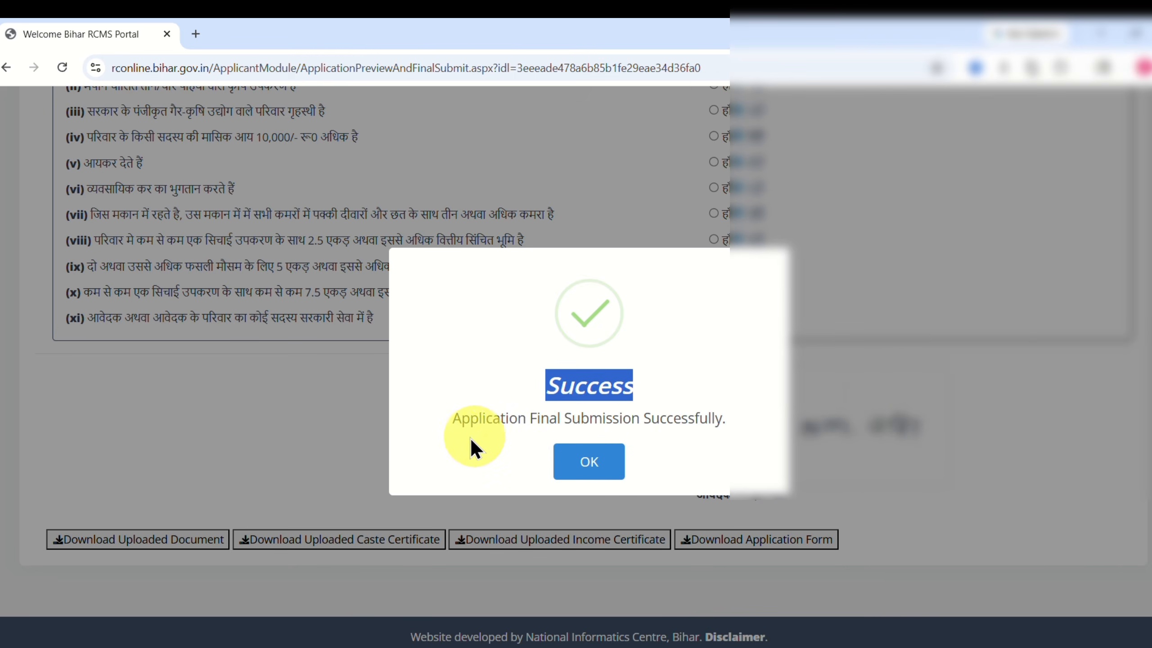
drag(455, 420, 716, 425)
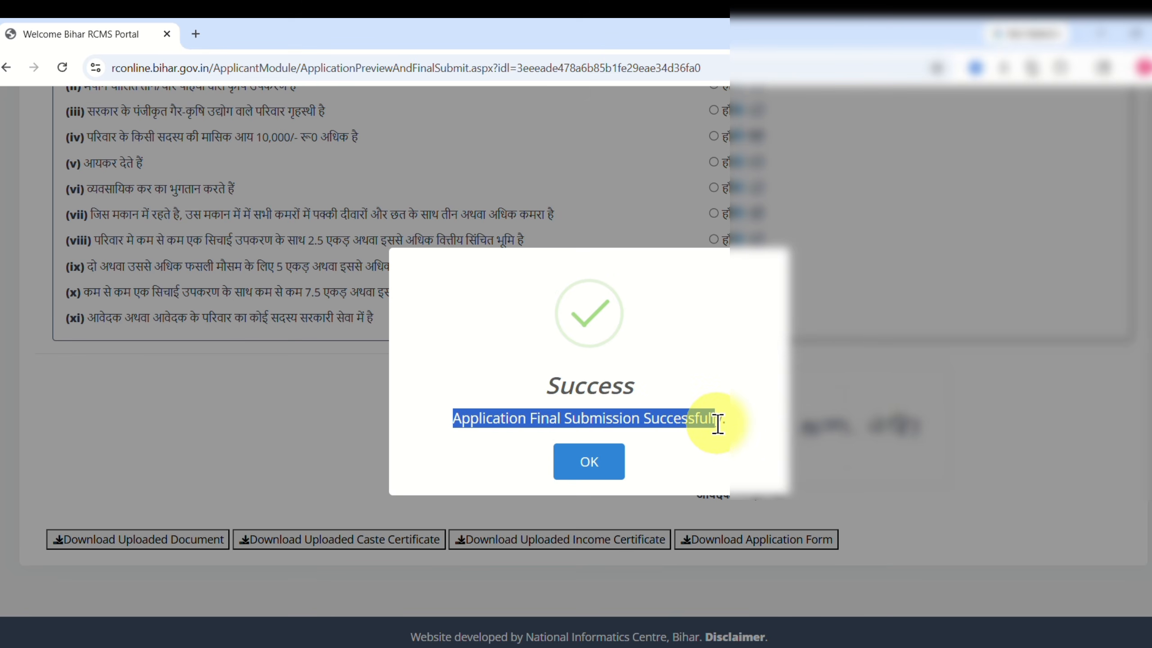
click(589, 469)
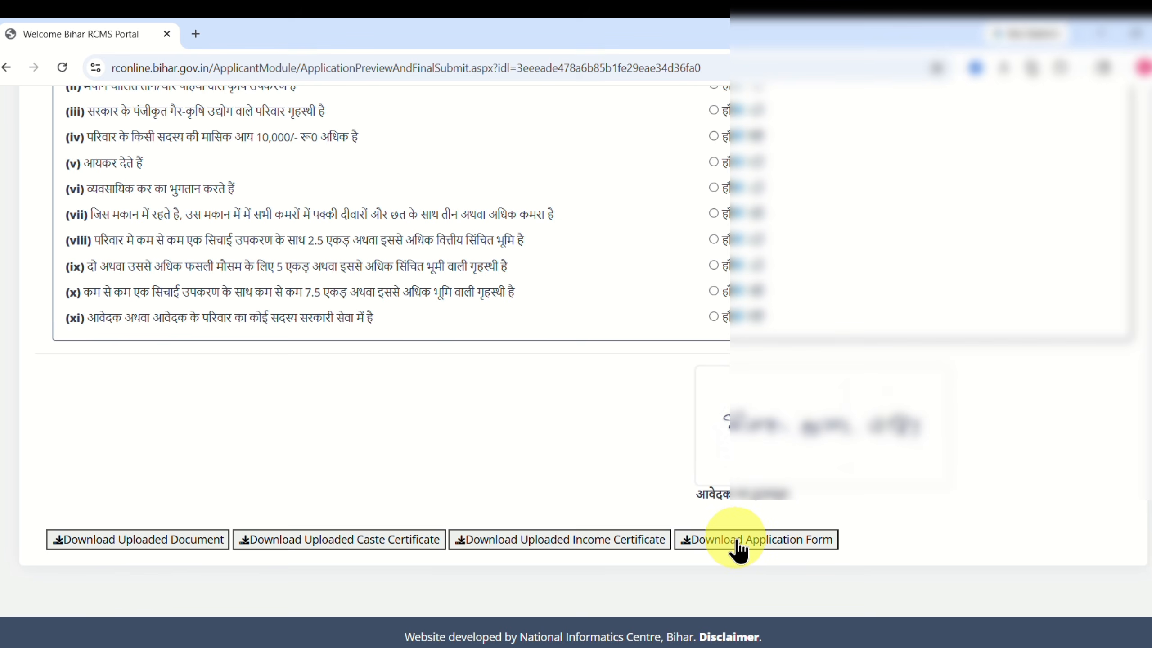
Download the application form and view the PDF from Chrome's downloads list.
click(762, 549)
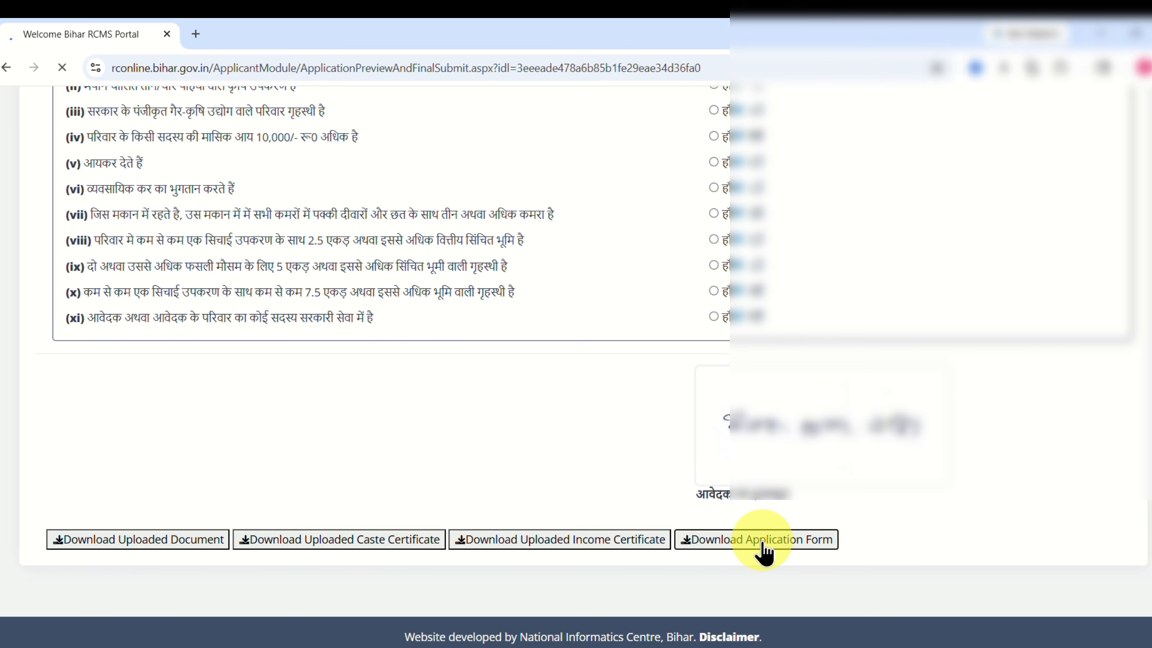
click(1118, 71)
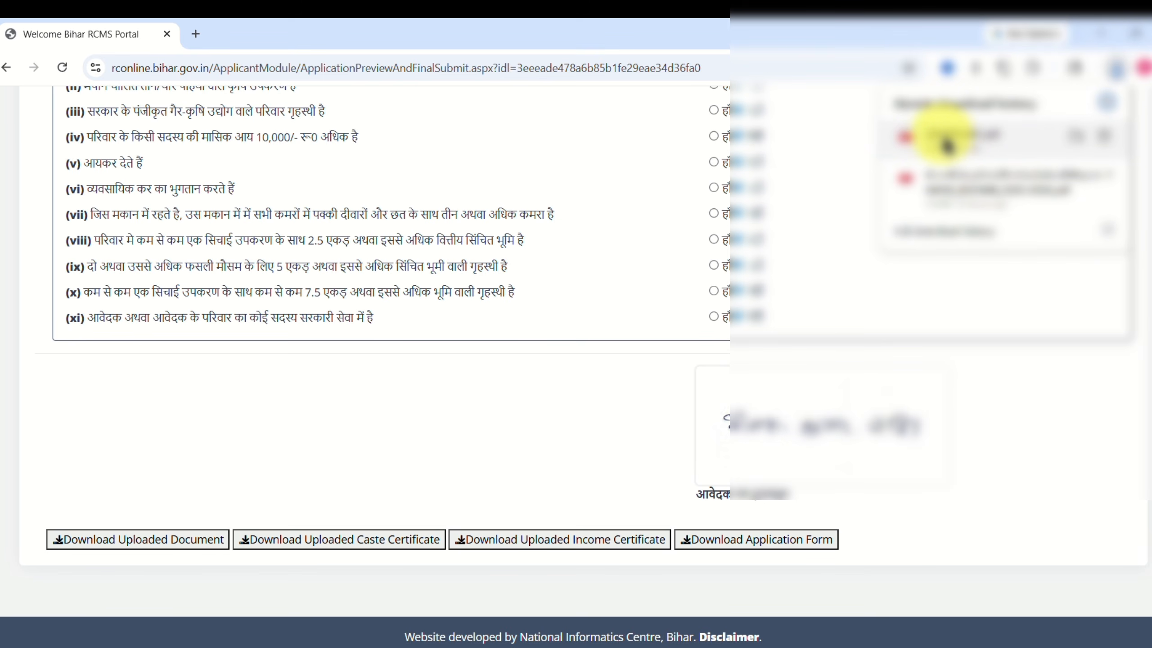
click(945, 143)
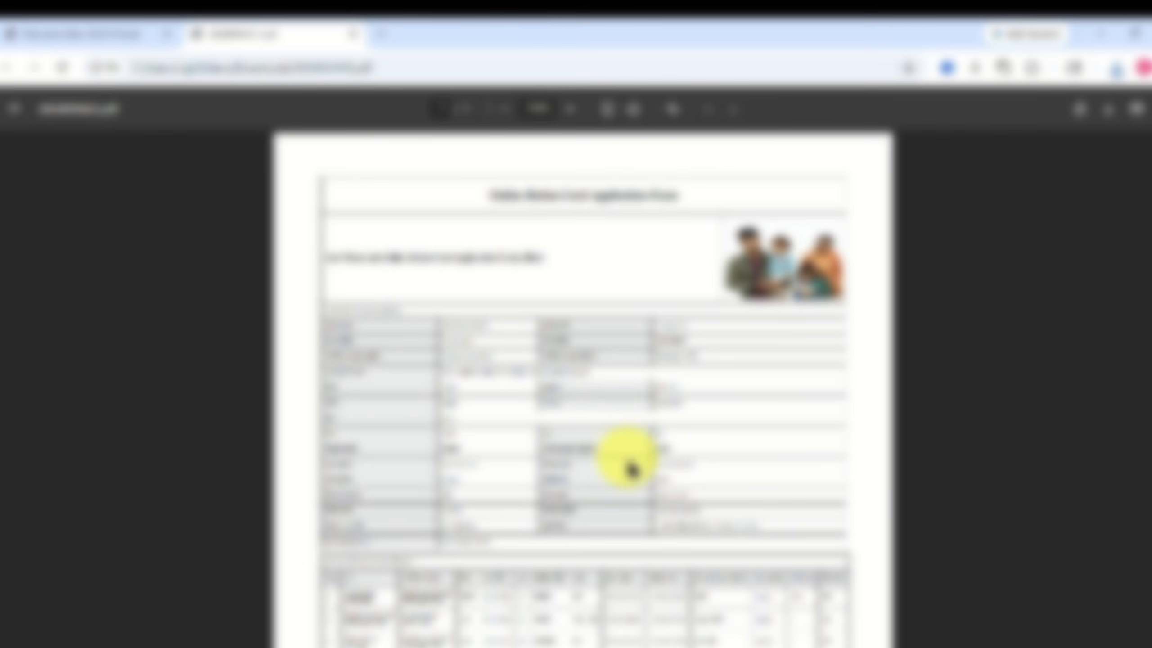
scroll(625, 419, down, 3)
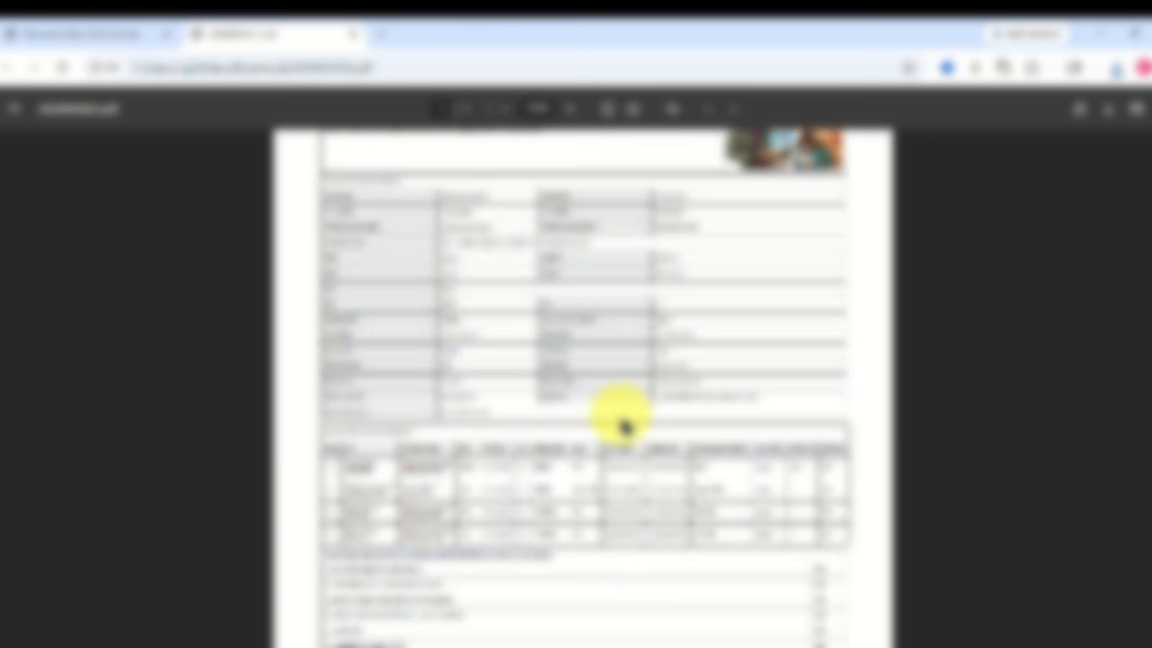
scroll(621, 420, up, 3)
scroll(620, 420, down, 15)
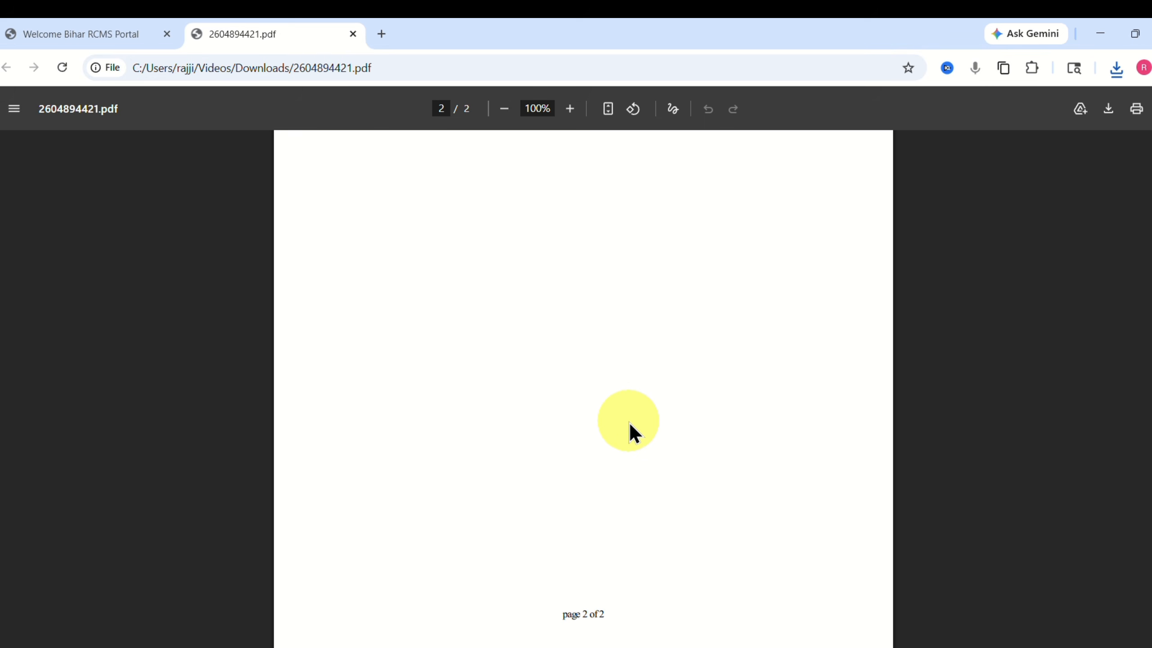